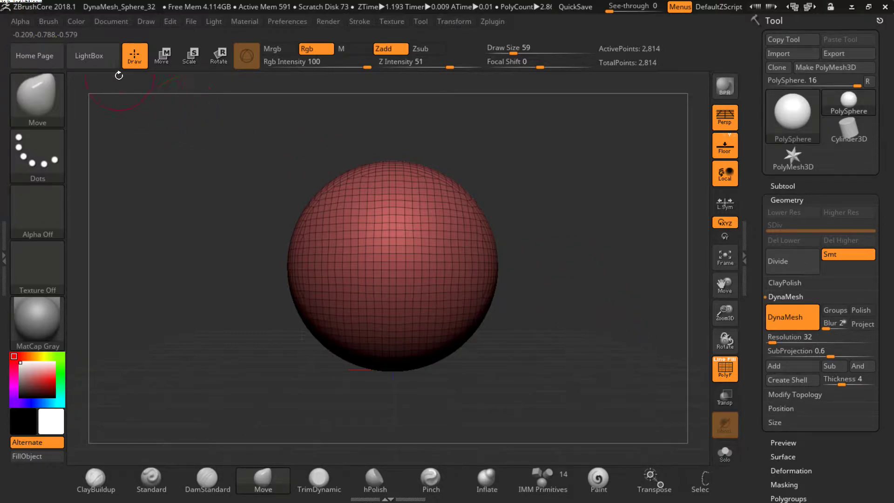
# Load the DynaMesh_Sphere_64.ZPR project from LightBox as the starting sphere
pyautogui.click(101, 65)
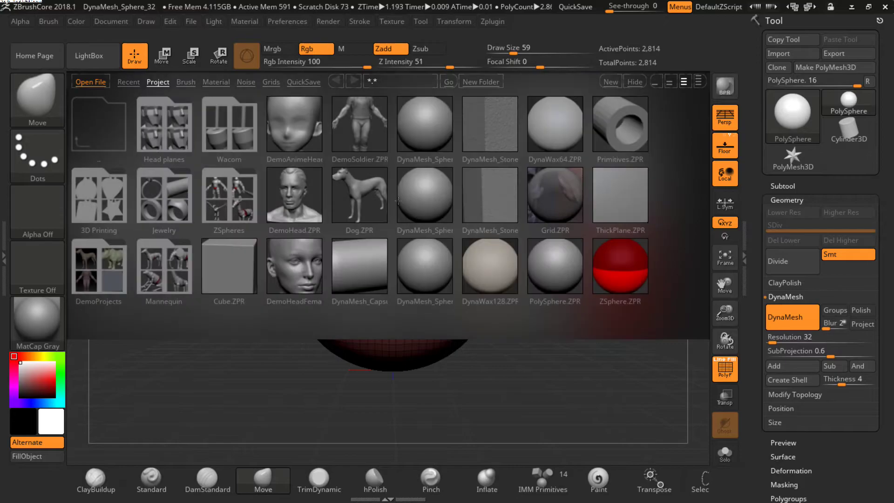
pyautogui.click(427, 269)
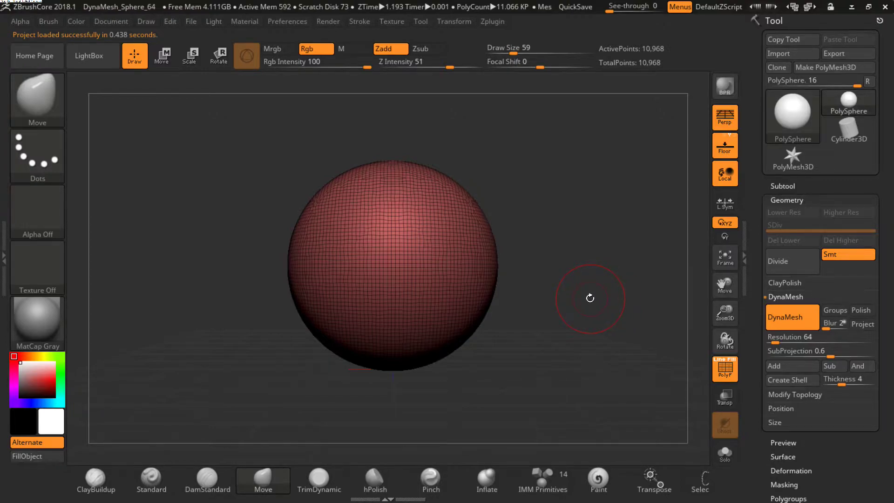
# Hide the PolyF wireframe and push the sphere's lower bulge back in with the Move brush
pyautogui.moveTo(561, 279)
pyautogui.mouseDown()
pyautogui.moveTo(551, 334)
pyautogui.moveTo(516, 323)
pyautogui.mouseUp()
pyautogui.hotkey('shift', 'f')
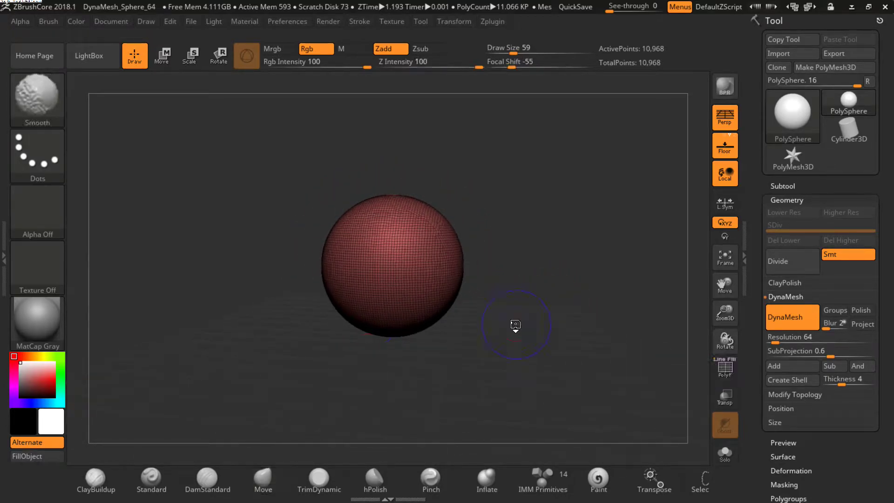
pyautogui.moveTo(336, 279); pyautogui.dragTo(298, 303)
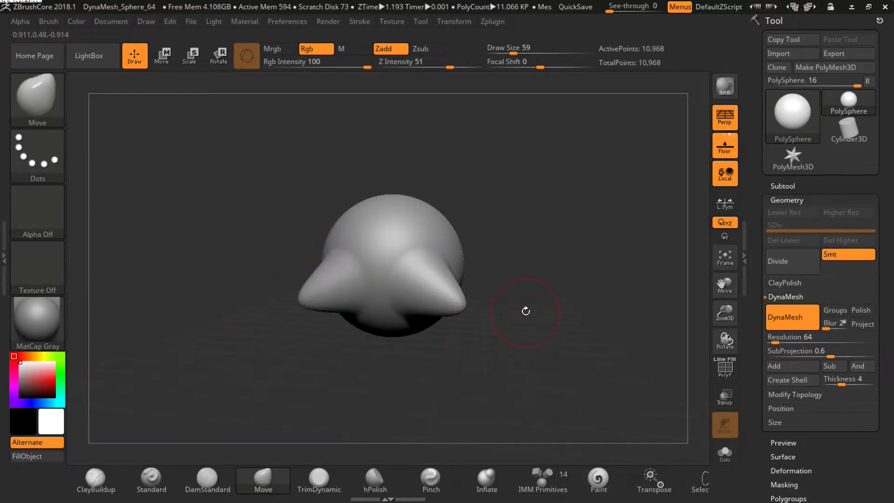
pyautogui.hotkey('ctrl', 'z')
pyautogui.hotkey('ctrl', 'z')
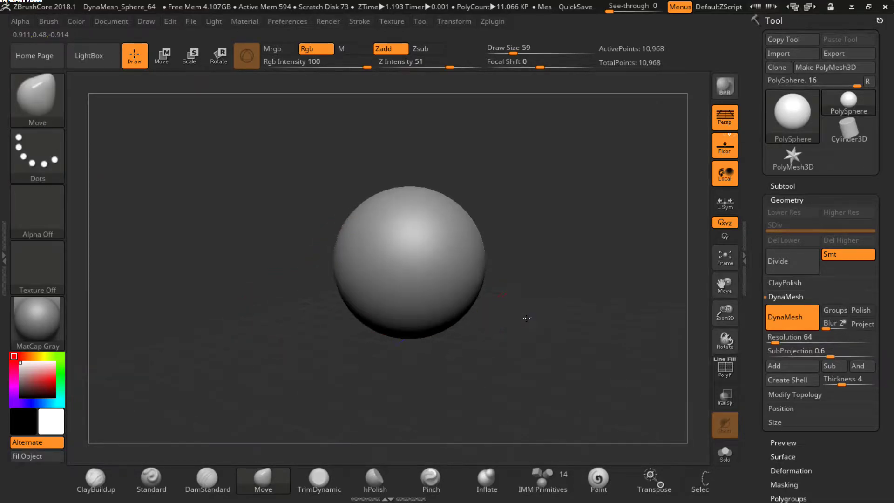
pyautogui.keyDown('alt'); pyautogui.moveTo(526, 318); pyautogui.dragTo(514, 318); pyautogui.keyUp('alt')
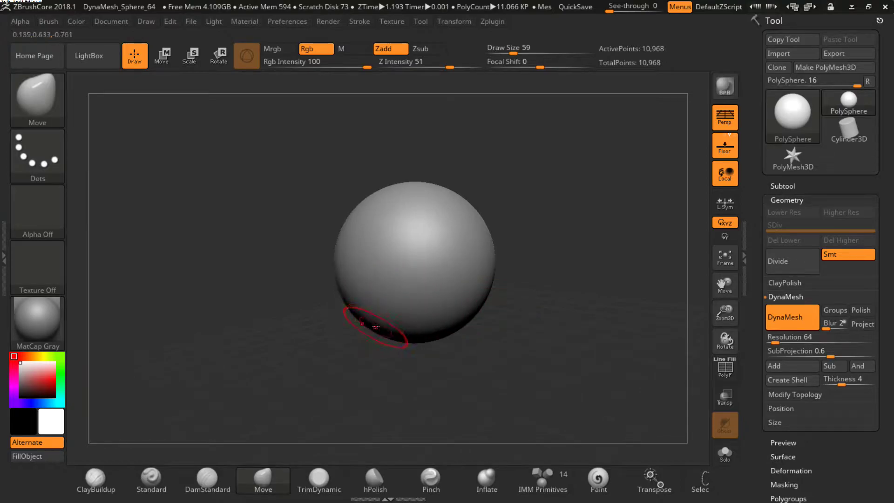
pyautogui.moveTo(397, 362)
pyautogui.mouseDown()
pyautogui.moveTo(406, 356)
pyautogui.moveTo(346, 318)
pyautogui.mouseUp()
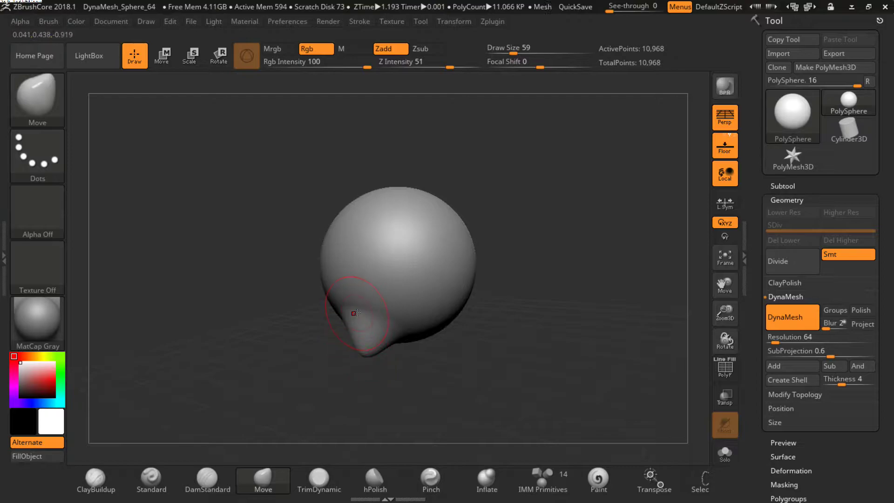
pyautogui.moveTo(427, 338)
pyautogui.mouseDown()
pyautogui.moveTo(435, 357)
pyautogui.moveTo(419, 335)
pyautogui.mouseUp()
pyautogui.moveTo(418, 374); pyautogui.dragTo(419, 429)
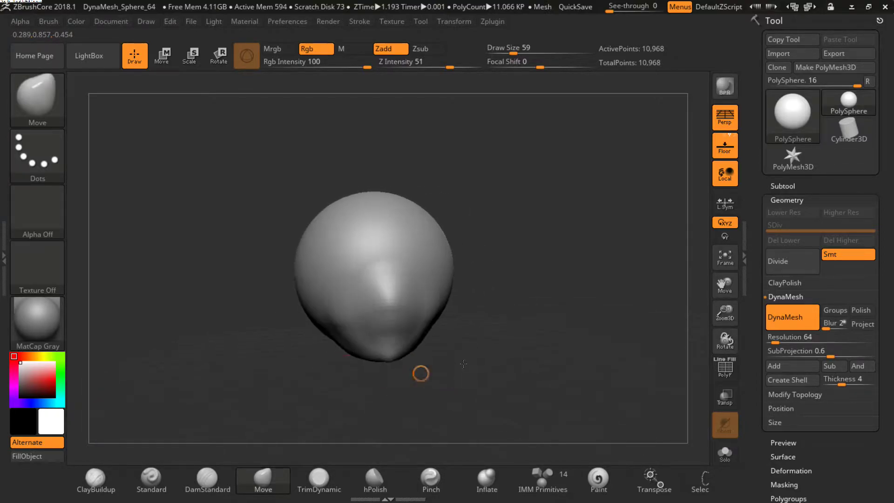
pyautogui.moveTo(373, 348); pyautogui.dragTo(355, 315)
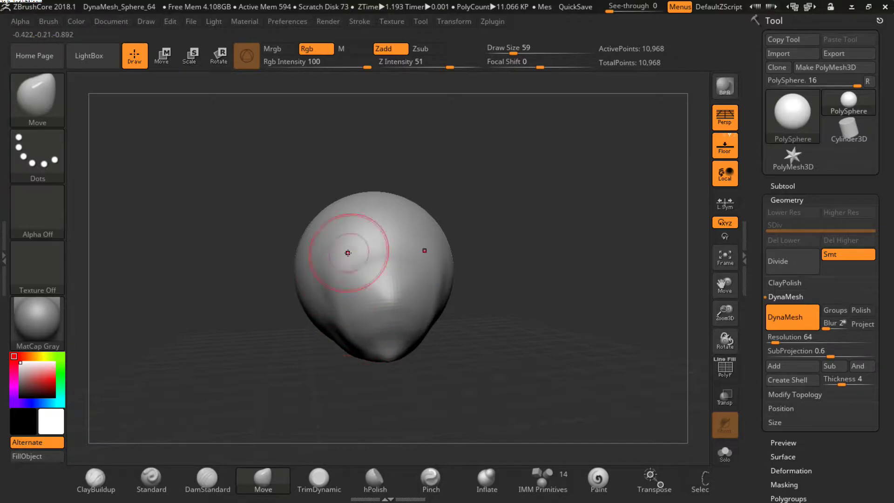
# Inspect the lumpy, egg-like sculpt from several sides and enlarge the Move brush
pyautogui.moveTo(552, 285); pyautogui.dragTo(679, 400)
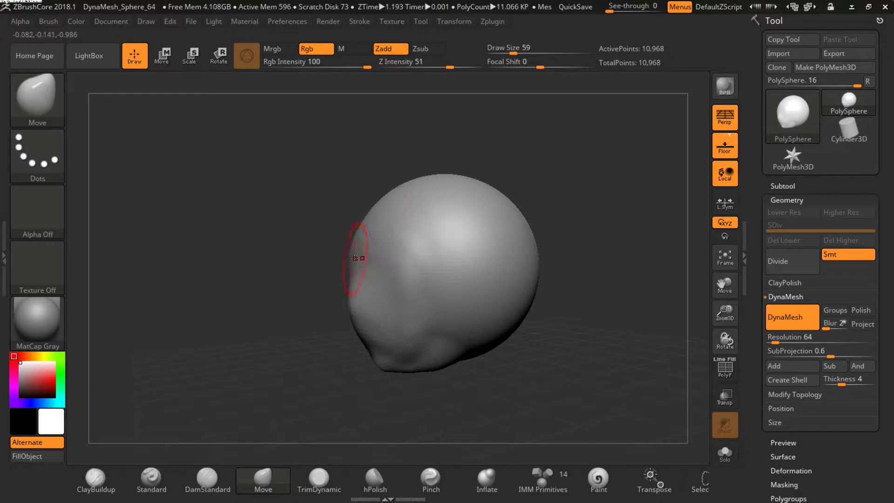
pyautogui.moveTo(300, 224)
pyautogui.mouseDown()
pyautogui.moveTo(327, 252)
pyautogui.moveTo(319, 241)
pyautogui.mouseUp()
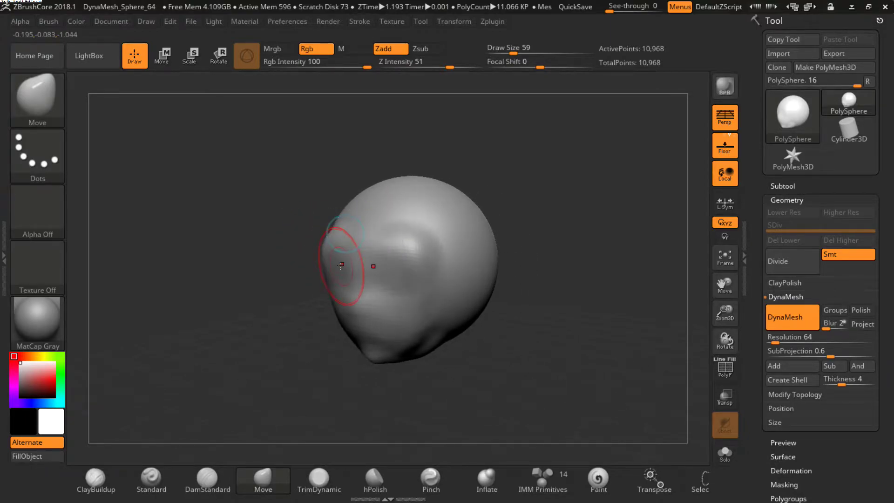
pyautogui.moveTo(280, 305); pyautogui.dragTo(309, 293)
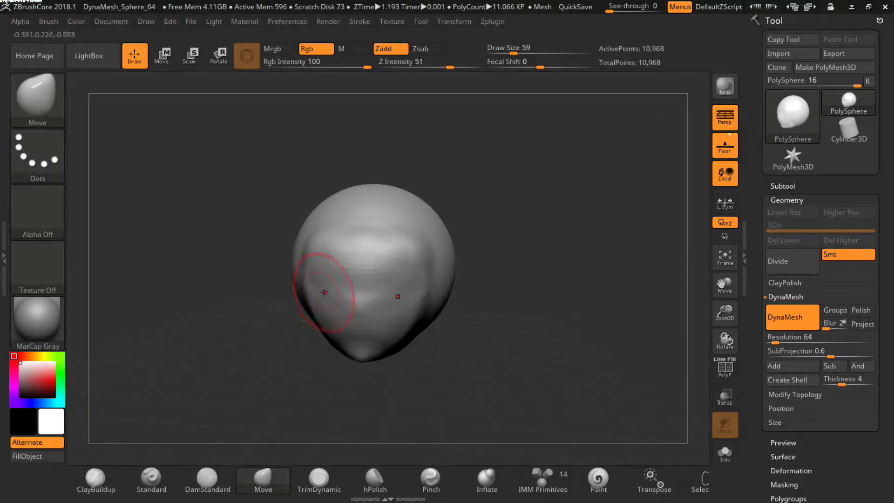
pyautogui.moveTo(471, 299); pyautogui.dragTo(503, 300)
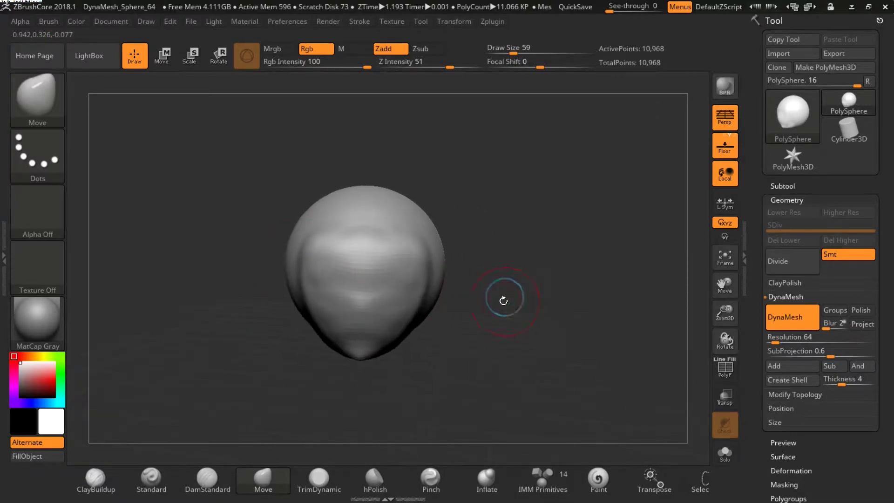
pyautogui.press('s')
pyautogui.click(479, 293)
# Resize the Move brush and pull long symmetric horns from the top of the head
pyautogui.moveTo(480, 256)
pyautogui.mouseDown()
pyautogui.moveTo(461, 270)
pyautogui.moveTo(398, 212)
pyautogui.moveTo(497, 194)
pyautogui.mouseUp()
pyautogui.press('s')
pyautogui.moveTo(479, 225)
pyautogui.mouseDown()
pyautogui.moveTo(465, 227)
pyautogui.moveTo(477, 198)
pyautogui.moveTo(527, 167)
pyautogui.mouseUp()
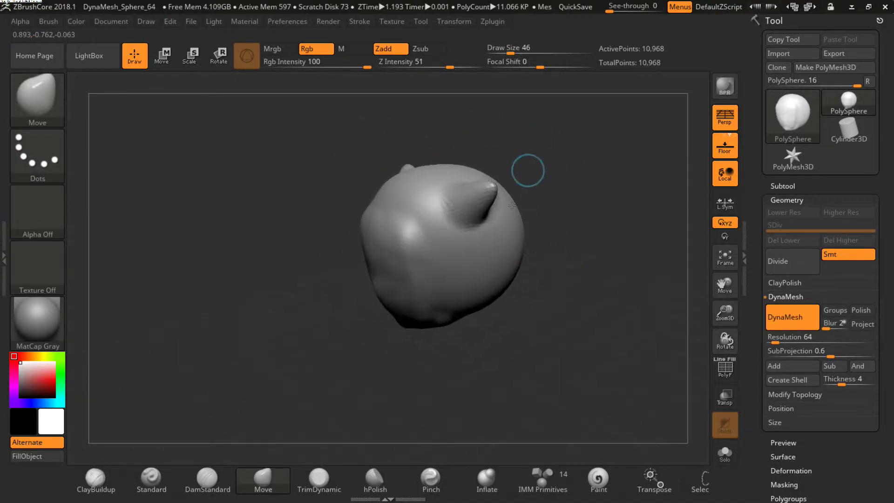
pyautogui.moveTo(479, 189)
pyautogui.mouseDown()
pyautogui.moveTo(524, 176)
pyautogui.moveTo(561, 192)
pyautogui.moveTo(566, 173)
pyautogui.moveTo(512, 242)
pyautogui.moveTo(499, 299)
pyautogui.moveTo(488, 273)
pyautogui.moveTo(494, 264)
pyautogui.moveTo(458, 271)
pyautogui.mouseUp()
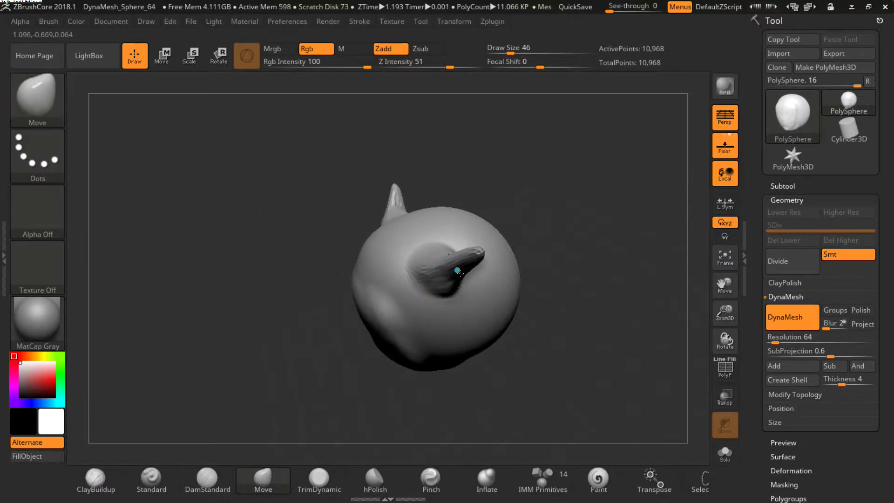
pyautogui.moveTo(577, 222); pyautogui.dragTo(471, 265)
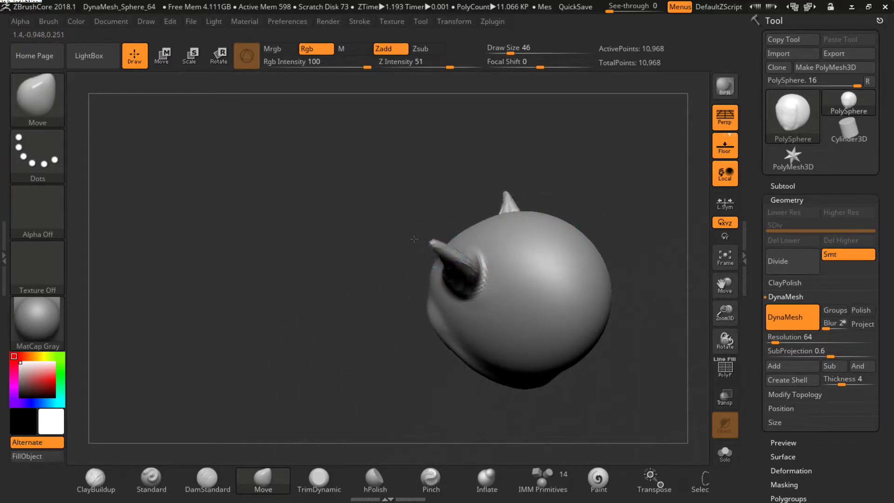
pyautogui.moveTo(367, 277); pyautogui.dragTo(409, 256)
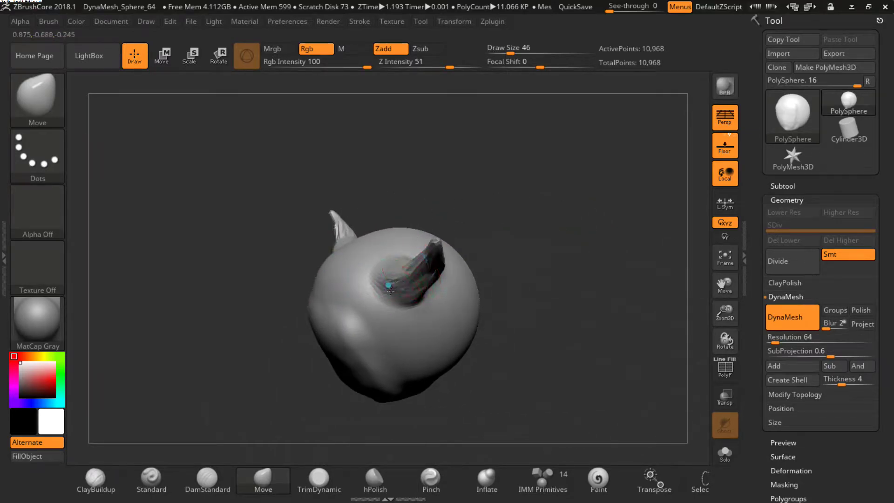
pyautogui.moveTo(353, 290); pyautogui.dragTo(274, 286)
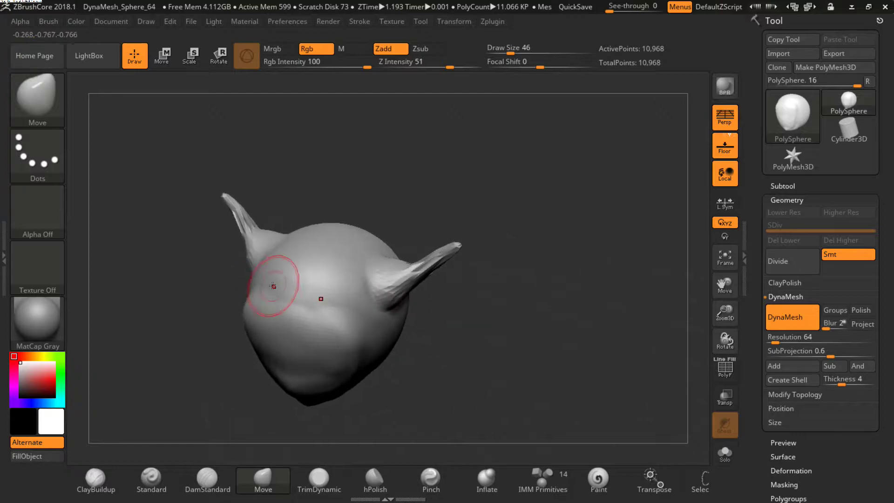
pyautogui.moveTo(476, 309)
pyautogui.keyDown('shift'); pyautogui.mouseDown()
pyautogui.moveTo(483, 278)
pyautogui.moveTo(514, 269)
pyautogui.moveTo(550, 235)
pyautogui.mouseUp(); pyautogui.keyUp('shift')
# Pull bulging cheeks out on both sides and check the head from above and below
pyautogui.moveTo(437, 255)
pyautogui.mouseDown()
pyautogui.moveTo(444, 240)
pyautogui.moveTo(399, 208)
pyautogui.mouseUp()
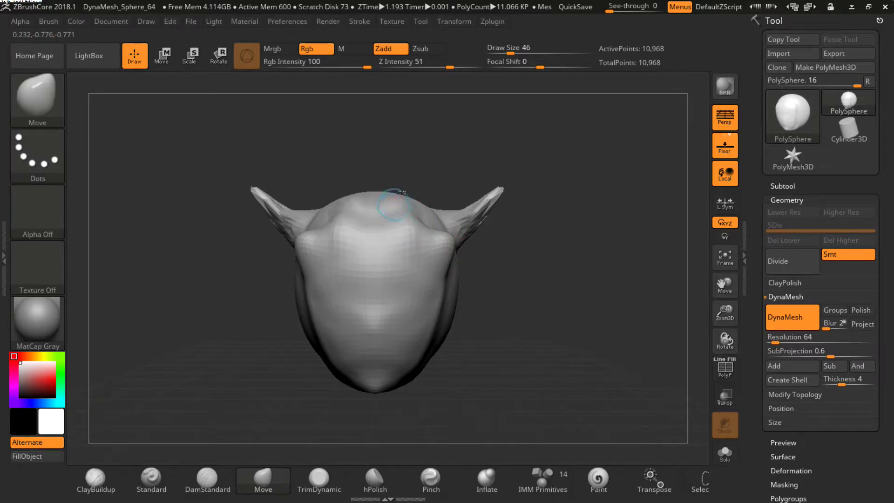
pyautogui.moveTo(466, 134); pyautogui.dragTo(416, 175)
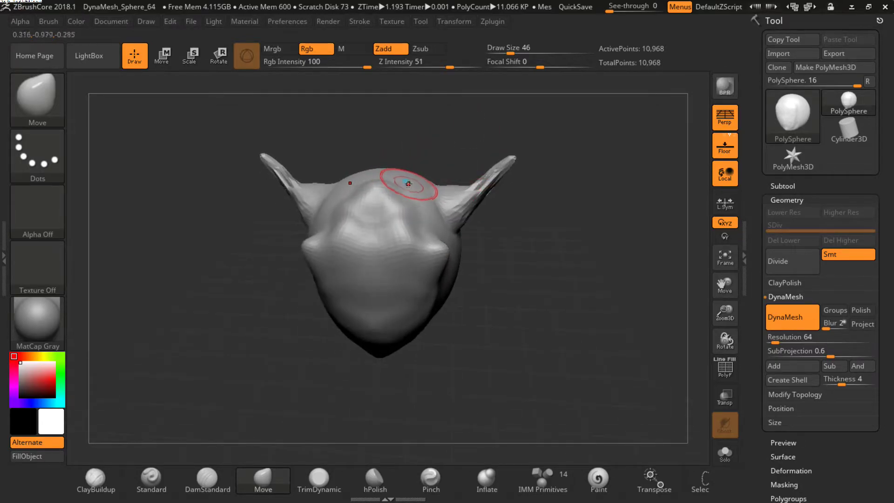
pyautogui.moveTo(433, 146); pyautogui.dragTo(412, 158)
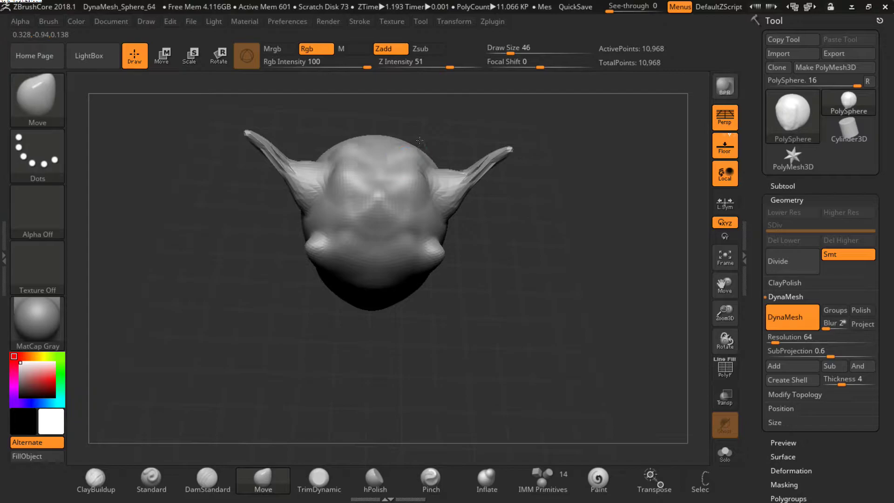
pyautogui.moveTo(452, 124)
pyautogui.mouseDown()
pyautogui.moveTo(419, 132)
pyautogui.moveTo(419, 116)
pyautogui.mouseUp()
pyautogui.moveTo(531, 235)
pyautogui.mouseDown()
pyautogui.moveTo(560, 204)
pyautogui.moveTo(522, 281)
pyautogui.moveTo(527, 253)
pyautogui.moveTo(572, 257)
pyautogui.moveTo(536, 269)
pyautogui.moveTo(549, 215)
pyautogui.moveTo(589, 205)
pyautogui.moveTo(591, 239)
pyautogui.moveTo(573, 246)
pyautogui.moveTo(592, 240)
pyautogui.moveTo(579, 242)
pyautogui.moveTo(550, 220)
pyautogui.moveTo(573, 206)
pyautogui.moveTo(541, 244)
pyautogui.moveTo(549, 235)
pyautogui.mouseUp()
pyautogui.press('shift')
# Show the PolyF wireframe on the horned head and select the DynaMesh Resolution slider
pyautogui.hotkey('shift', 'f')
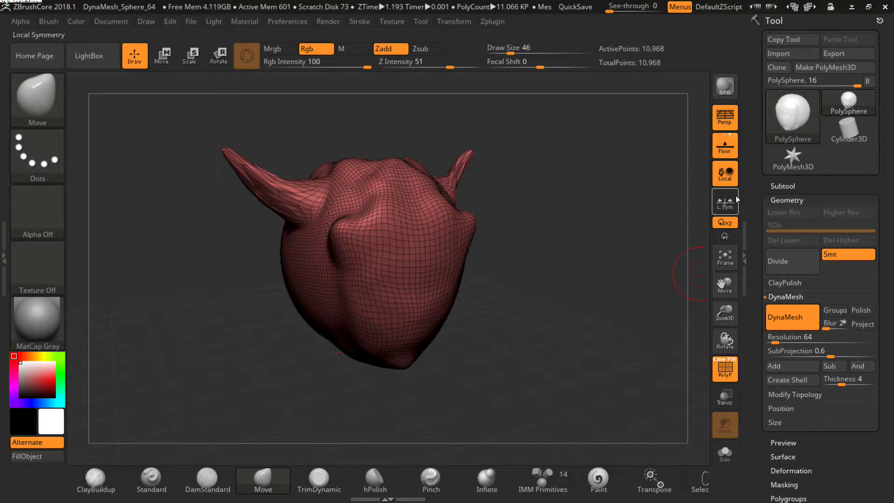
pyautogui.click(778, 341)
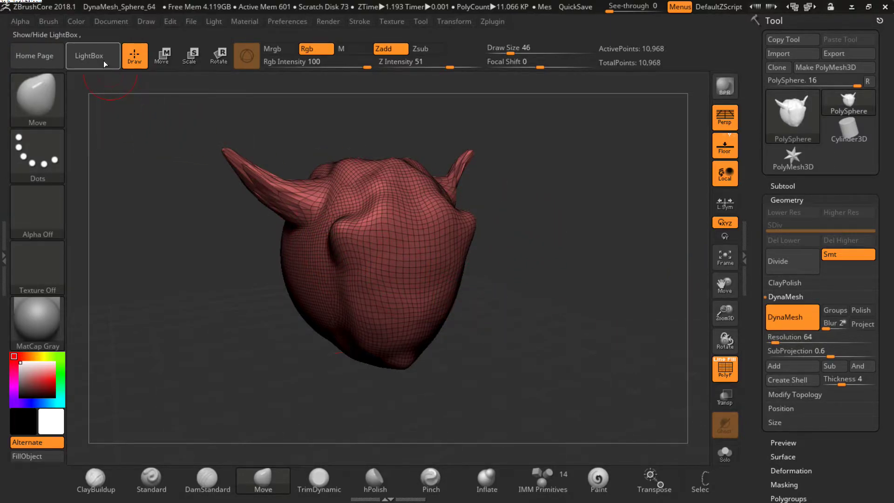
# Toggle LightBox open and closed, rotate the horned head, and select the DynaMesh Resolution field
pyautogui.click(89, 55)
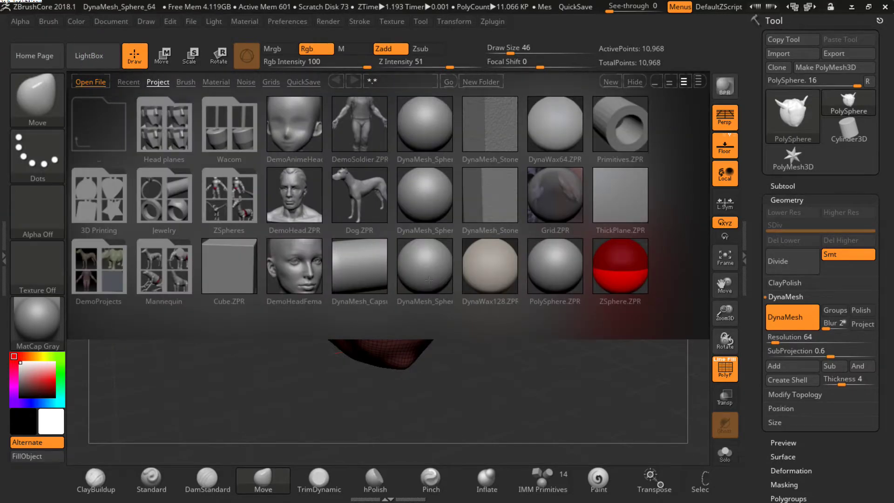
pyautogui.doubleClick(428, 284)
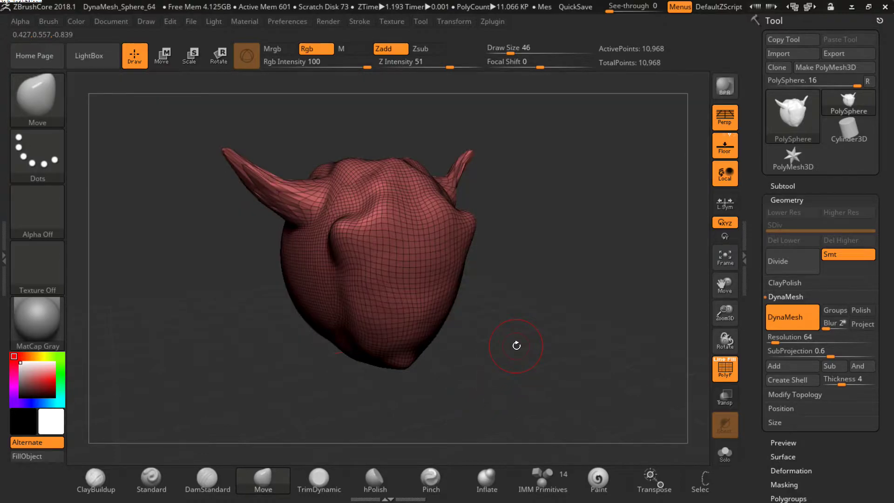
pyautogui.press(',')
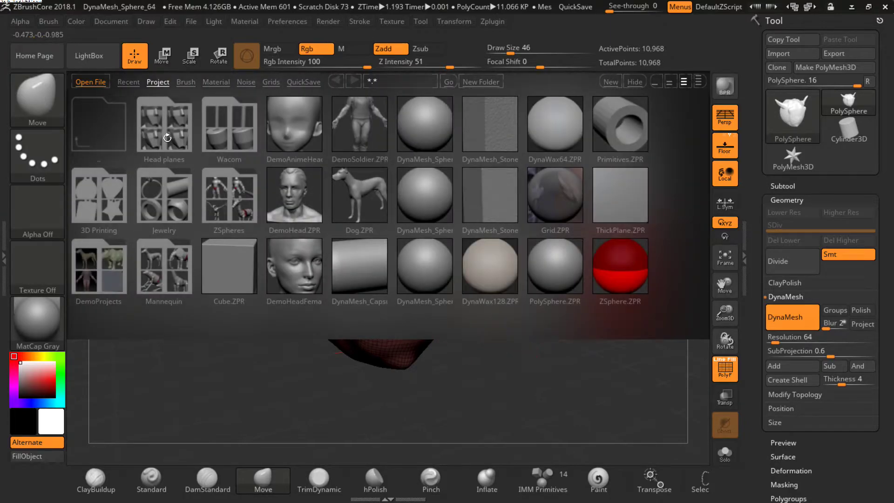
pyautogui.click(99, 67)
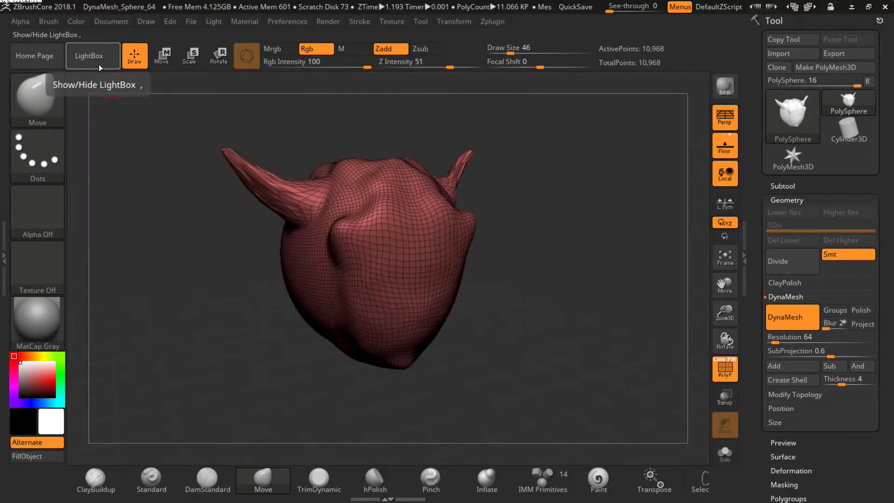
pyautogui.click(99, 67)
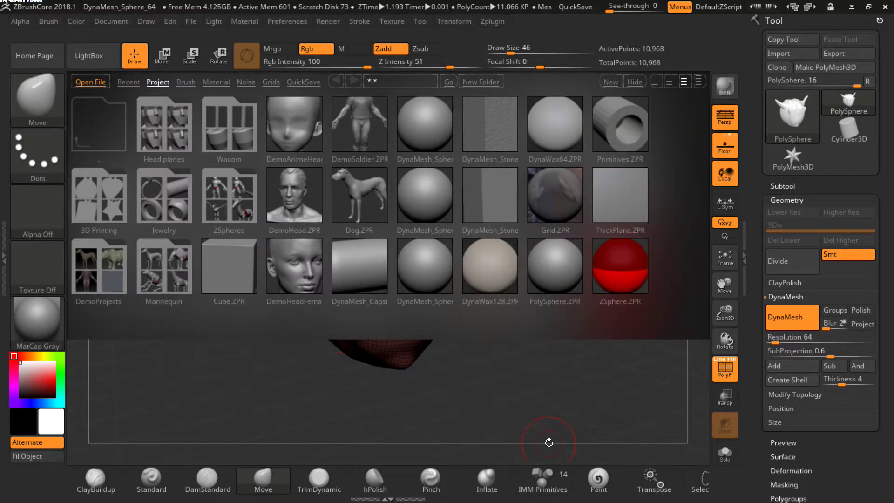
pyautogui.press(',')
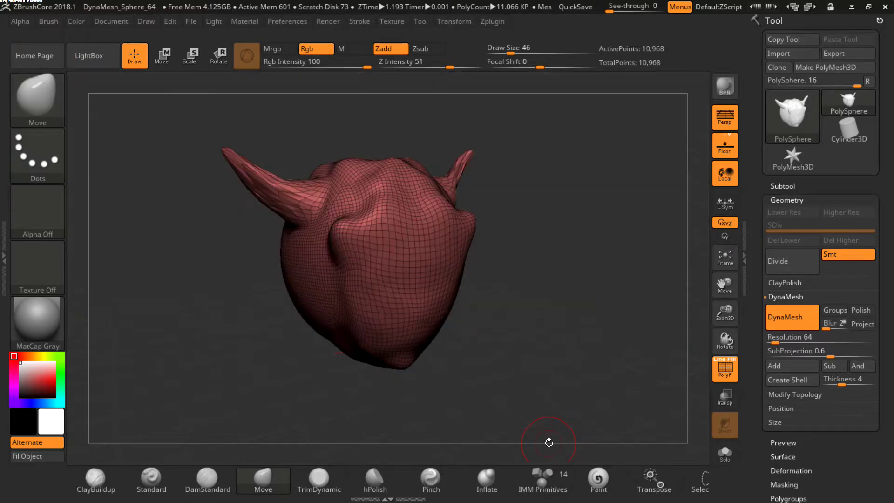
pyautogui.moveTo(583, 315); pyautogui.dragTo(587, 313)
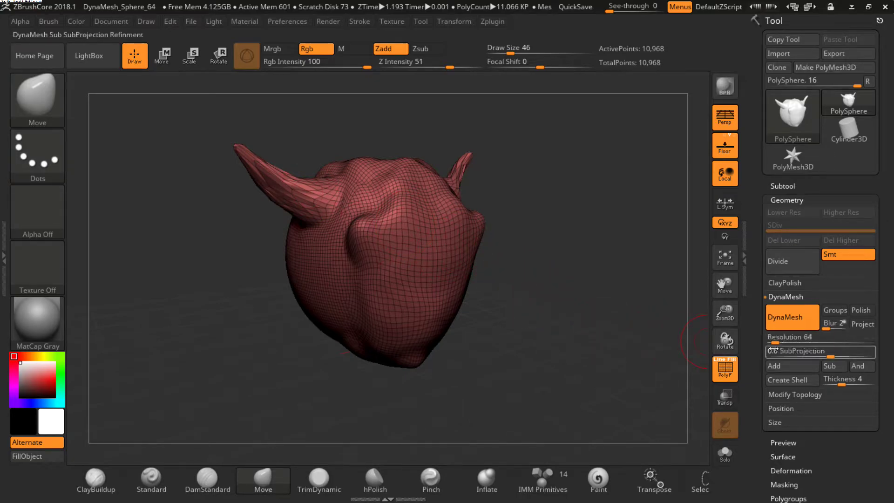
pyautogui.click(792, 337)
# Enter DynaMesh Resolution 8, remesh the head, and hide the wireframe
pyautogui.write('8')
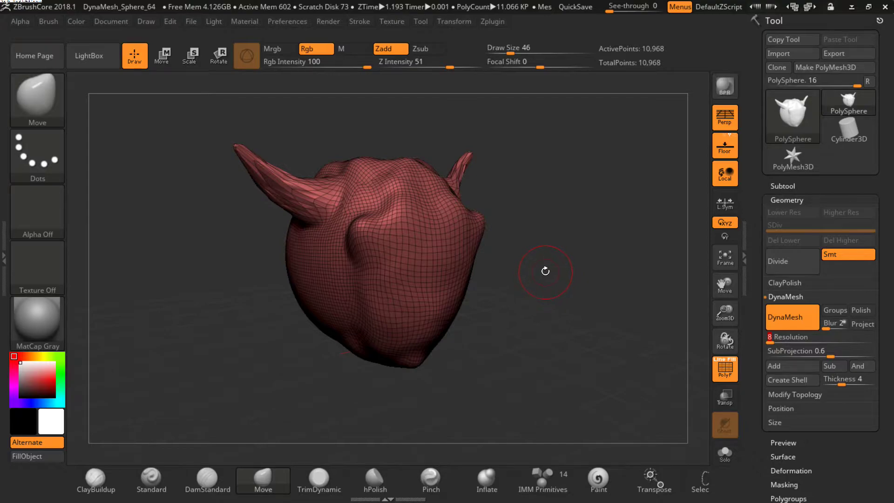
pyautogui.press('Return')
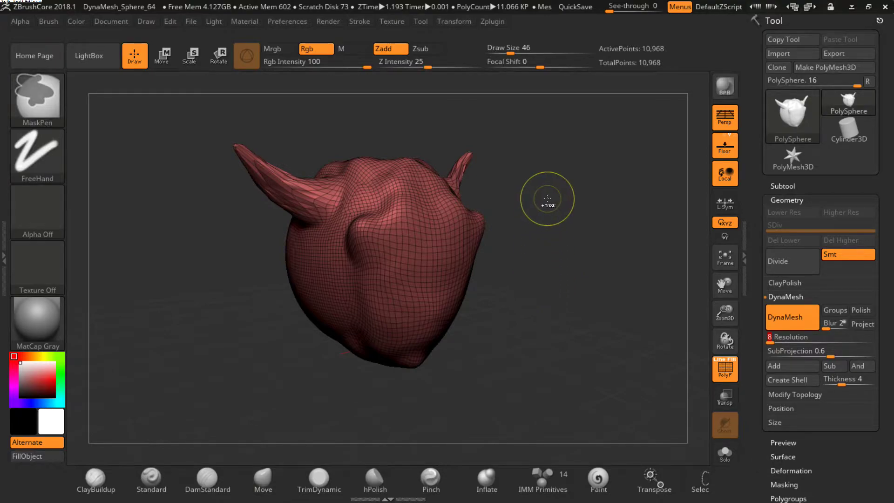
pyautogui.moveTo(550, 199)
pyautogui.keyDown('ctrl'); pyautogui.mouseDown()
pyautogui.moveTo(627, 305)
pyautogui.moveTo(609, 320)
pyautogui.mouseUp(); pyautogui.keyUp('ctrl')
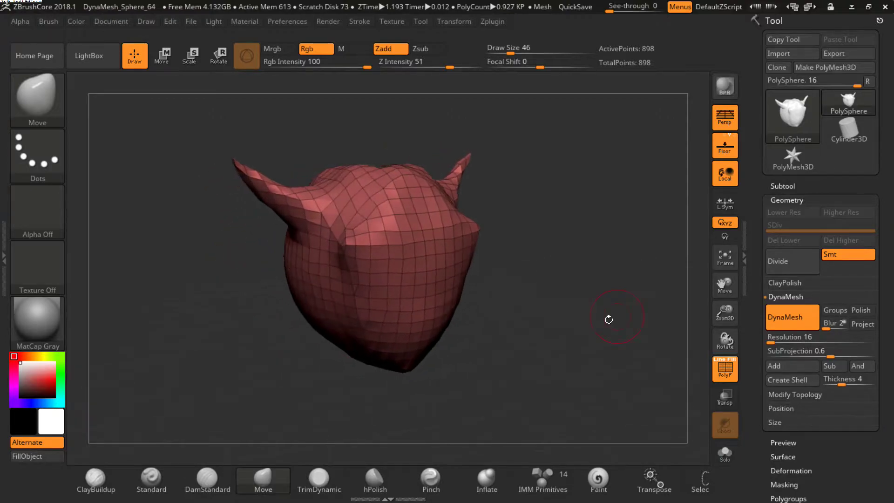
pyautogui.press('shift')
pyautogui.hotkey('shift', 'f')
pyautogui.moveTo(589, 250); pyautogui.dragTo(619, 235)
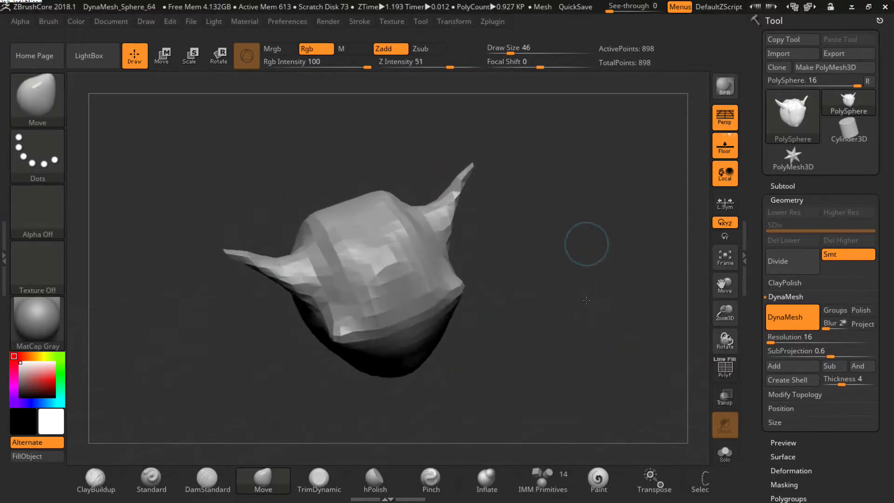
pyautogui.moveTo(585, 273)
pyautogui.mouseDown()
pyautogui.moveTo(561, 267)
pyautogui.moveTo(559, 255)
pyautogui.moveTo(427, 233)
pyautogui.mouseUp()
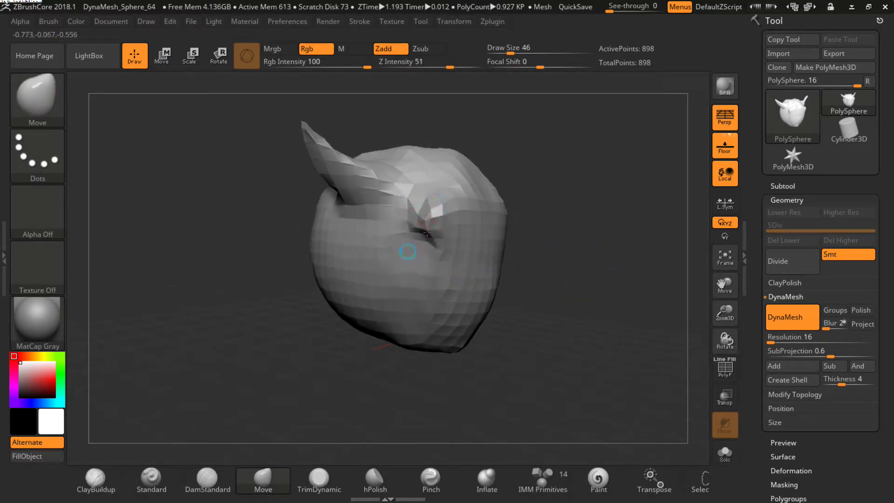
# Pull a fold at the lower left, remesh, and drag the chin down into a point
pyautogui.moveTo(388, 270)
pyautogui.mouseDown()
pyautogui.moveTo(397, 304)
pyautogui.moveTo(319, 232)
pyautogui.moveTo(303, 242)
pyautogui.mouseUp()
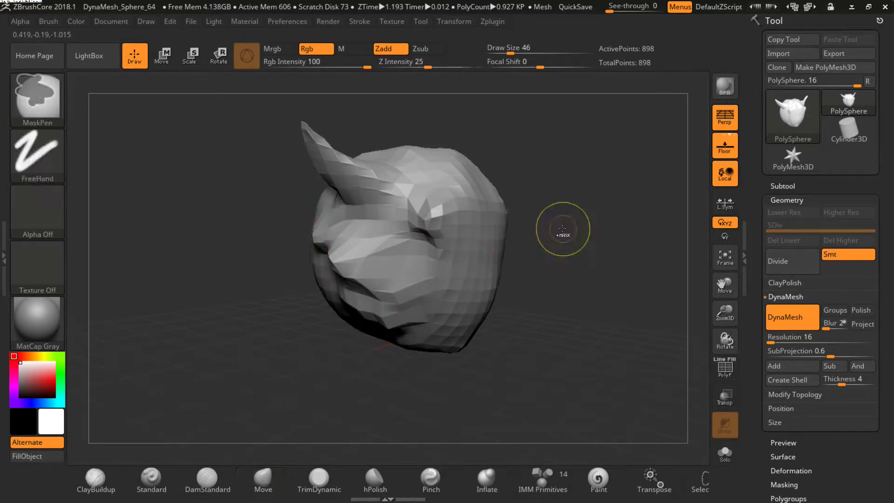
pyautogui.moveTo(563, 228)
pyautogui.keyDown('ctrl'); pyautogui.mouseDown()
pyautogui.moveTo(634, 304)
pyautogui.moveTo(593, 289)
pyautogui.moveTo(566, 295)
pyautogui.mouseUp(); pyautogui.keyUp('ctrl')
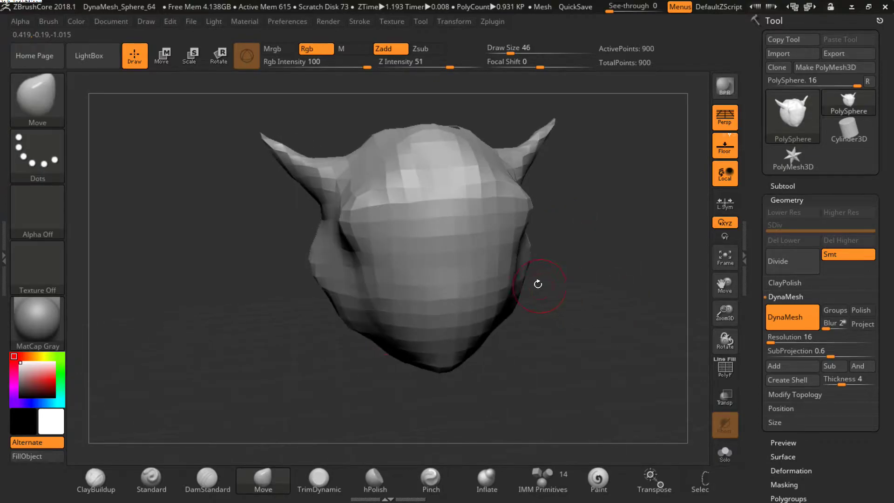
pyautogui.moveTo(423, 347); pyautogui.dragTo(406, 404)
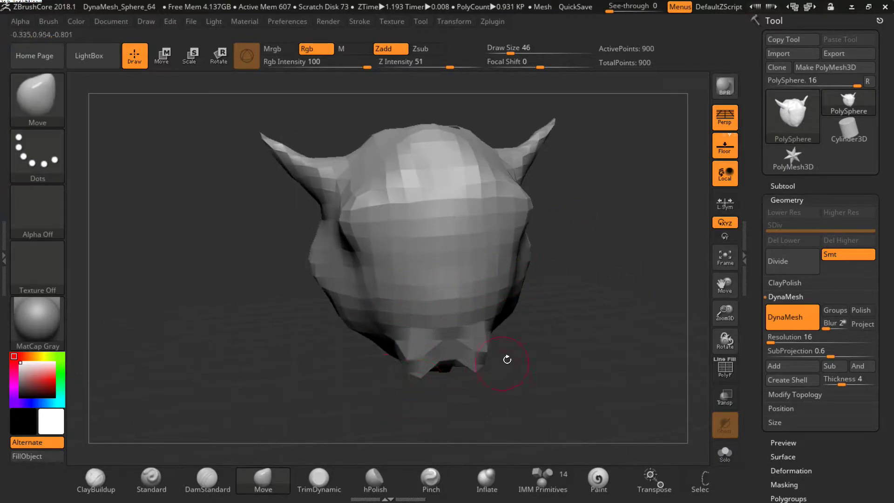
pyautogui.moveTo(502, 362); pyautogui.dragTo(574, 350)
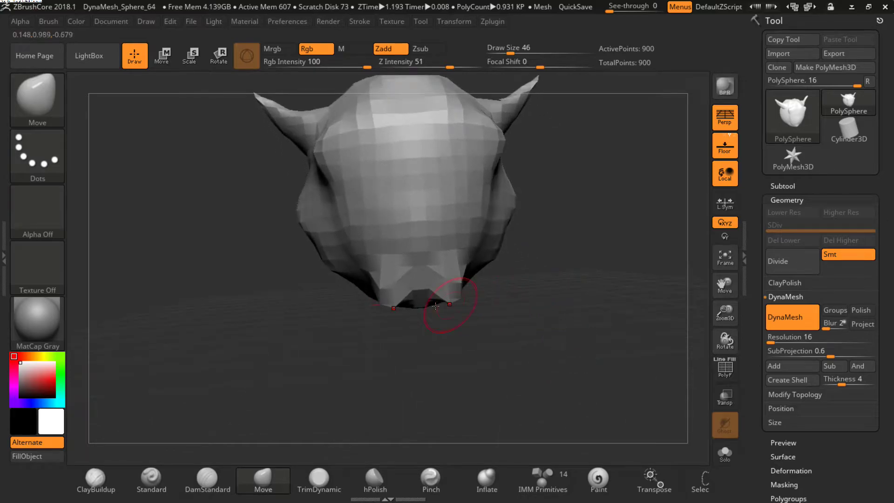
pyautogui.moveTo(415, 279); pyautogui.dragTo(422, 328)
# Pull the lower jaw outward, remesh, then pull a cheek lump out of the face
pyautogui.moveTo(554, 307)
pyautogui.mouseDown()
pyautogui.moveTo(569, 299)
pyautogui.moveTo(507, 326)
pyautogui.moveTo(505, 368)
pyautogui.mouseUp()
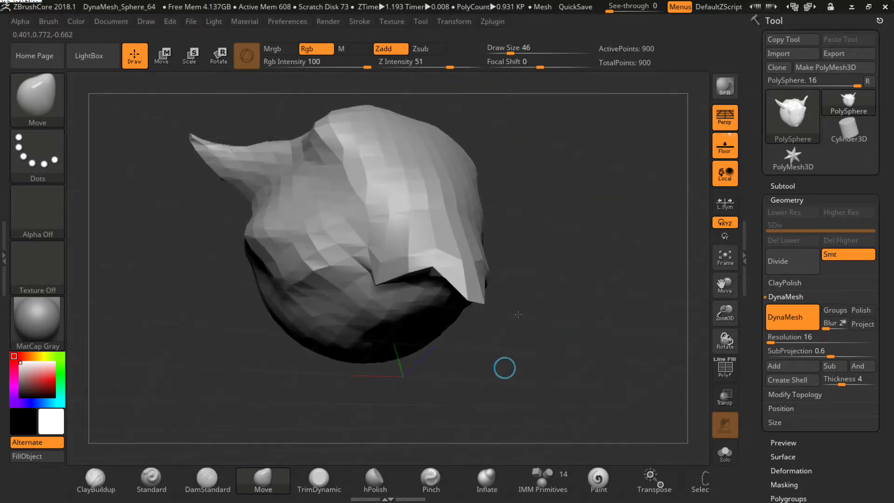
pyautogui.moveTo(446, 276); pyautogui.dragTo(484, 280)
pyautogui.moveTo(581, 250)
pyautogui.mouseDown()
pyautogui.moveTo(544, 270)
pyautogui.moveTo(547, 235)
pyautogui.mouseUp()
pyautogui.moveTo(599, 269)
pyautogui.mouseDown()
pyautogui.moveTo(589, 311)
pyautogui.moveTo(588, 298)
pyautogui.mouseUp()
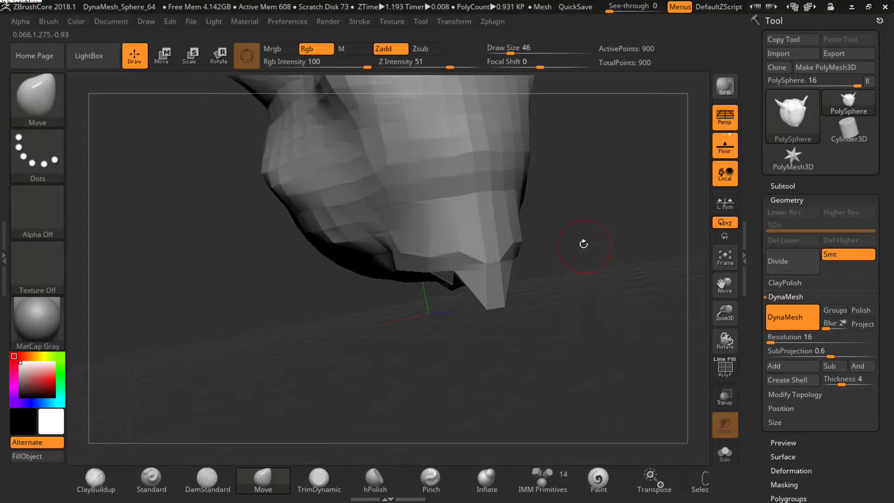
pyautogui.moveTo(612, 200); pyautogui.dragTo(555, 210)
pyautogui.moveTo(591, 270)
pyautogui.mouseDown()
pyautogui.moveTo(571, 281)
pyautogui.moveTo(598, 238)
pyautogui.moveTo(585, 224)
pyautogui.moveTo(592, 182)
pyautogui.moveTo(610, 163)
pyautogui.mouseUp()
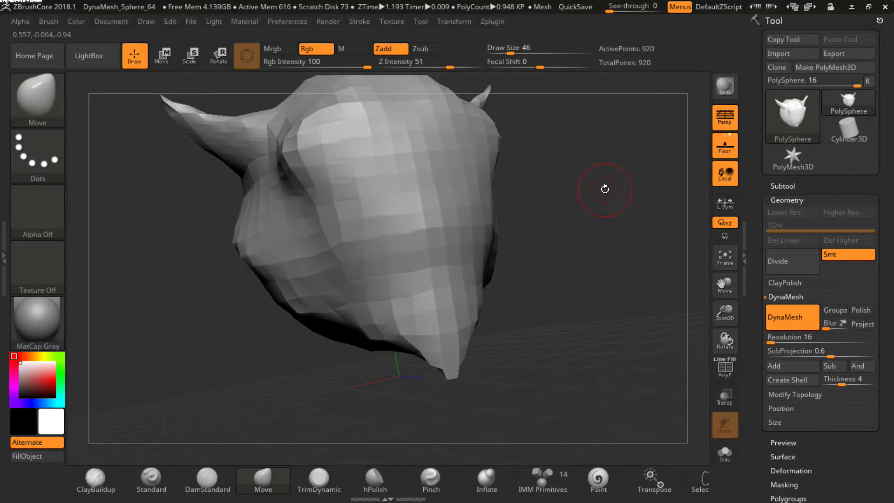
pyautogui.moveTo(627, 191)
pyautogui.mouseDown()
pyautogui.moveTo(571, 227)
pyautogui.moveTo(567, 242)
pyautogui.moveTo(555, 227)
pyautogui.moveTo(524, 234)
pyautogui.mouseUp()
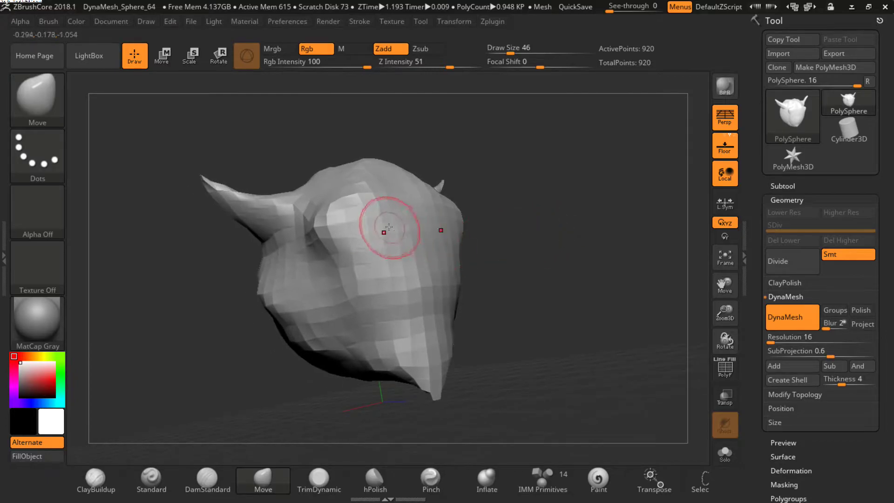
pyautogui.moveTo(409, 289); pyautogui.dragTo(340, 275)
pyautogui.moveTo(521, 309)
pyautogui.mouseDown()
pyautogui.moveTo(545, 256)
pyautogui.moveTo(560, 244)
pyautogui.mouseUp()
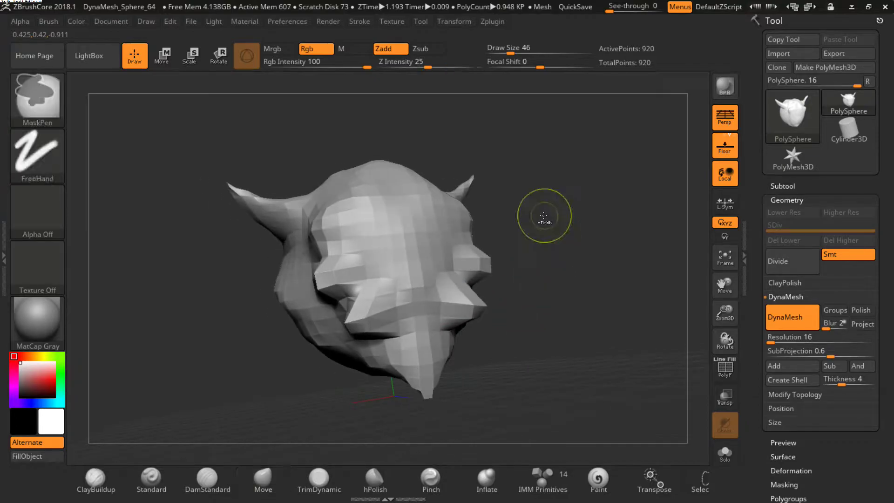
# Remesh, pull a horn-like spike from the upper right, remesh again, and set resolution 216
pyautogui.moveTo(543, 208)
pyautogui.keyDown('ctrl'); pyautogui.mouseDown()
pyautogui.moveTo(584, 284)
pyautogui.moveTo(593, 156)
pyautogui.mouseUp(); pyautogui.keyUp('ctrl')
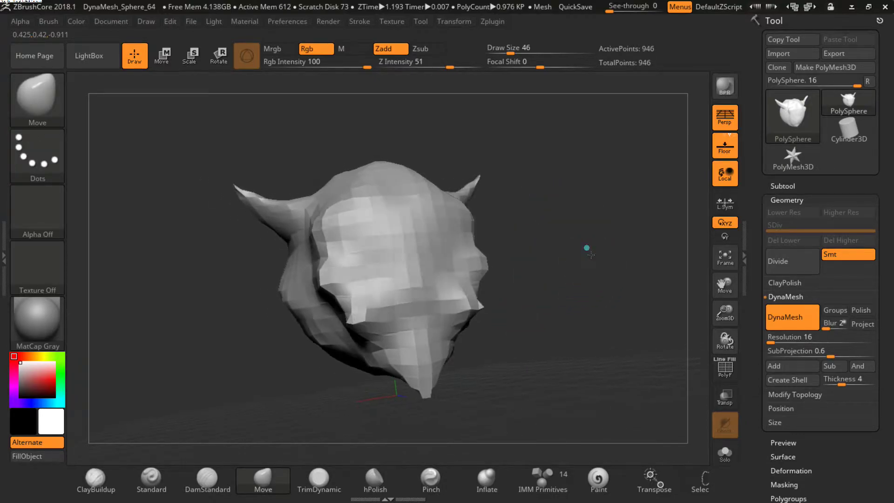
pyautogui.moveTo(458, 179)
pyautogui.mouseDown()
pyautogui.moveTo(522, 148)
pyautogui.moveTo(547, 159)
pyautogui.moveTo(459, 190)
pyautogui.moveTo(538, 182)
pyautogui.mouseUp()
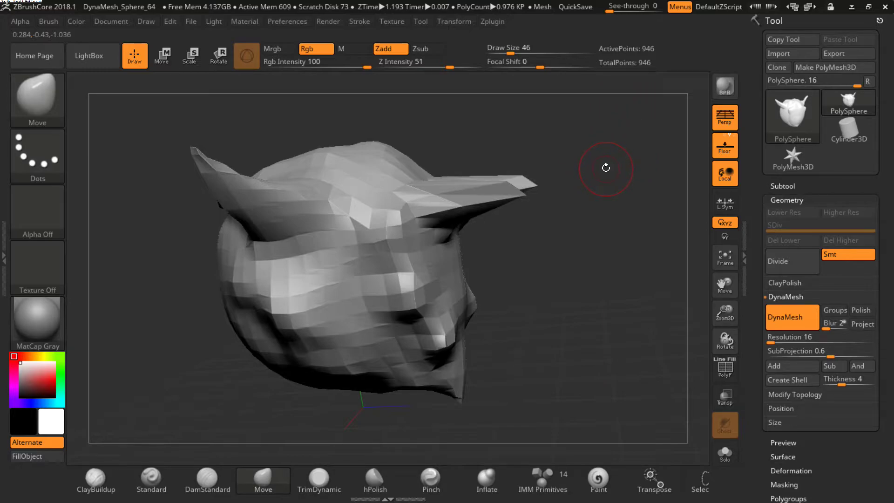
pyautogui.hotkey('ctrl', 'z')
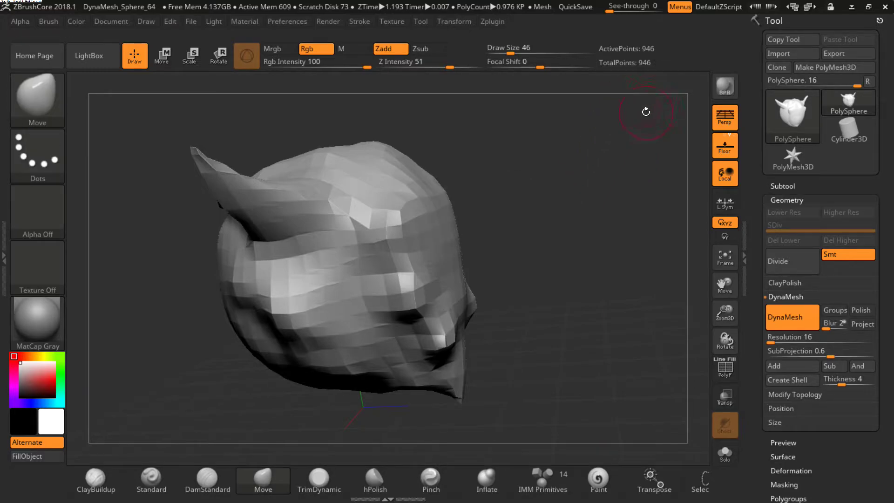
pyautogui.moveTo(602, 176); pyautogui.dragTo(579, 183)
pyautogui.moveTo(462, 205); pyautogui.dragTo(520, 194)
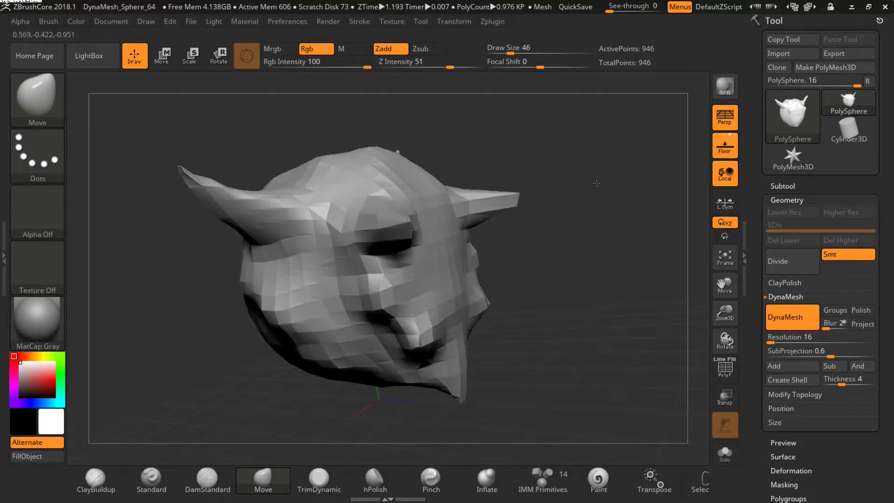
pyautogui.moveTo(621, 197)
pyautogui.keyDown('ctrl'); pyautogui.mouseDown()
pyautogui.moveTo(607, 252)
pyautogui.moveTo(589, 262)
pyautogui.moveTo(613, 213)
pyautogui.moveTo(638, 260)
pyautogui.moveTo(636, 207)
pyautogui.moveTo(559, 263)
pyautogui.moveTo(577, 264)
pyautogui.mouseUp(); pyautogui.keyUp('ctrl')
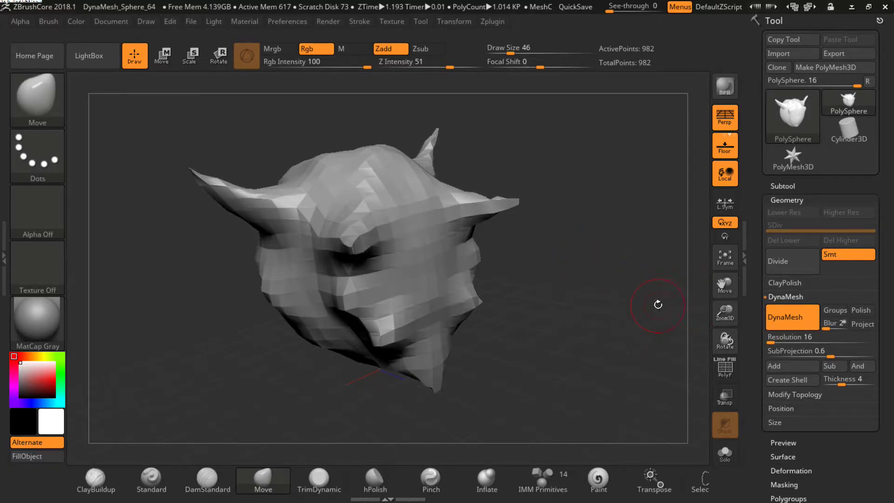
pyautogui.moveTo(774, 343); pyautogui.dragTo(782, 342)
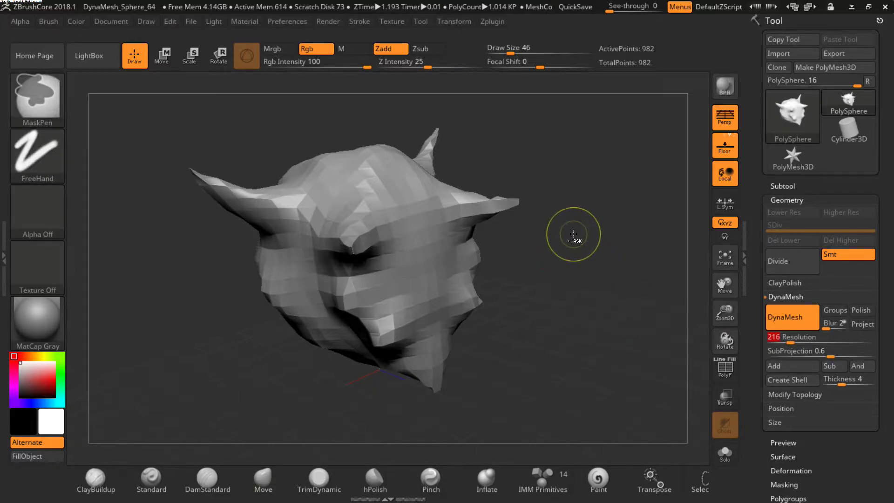
# Try remeshing at resolution 216 and smooth the surface of the brow
pyautogui.keyDown('ctrl'); pyautogui.moveTo(564, 205); pyautogui.dragTo(642, 324); pyautogui.keyUp('ctrl')
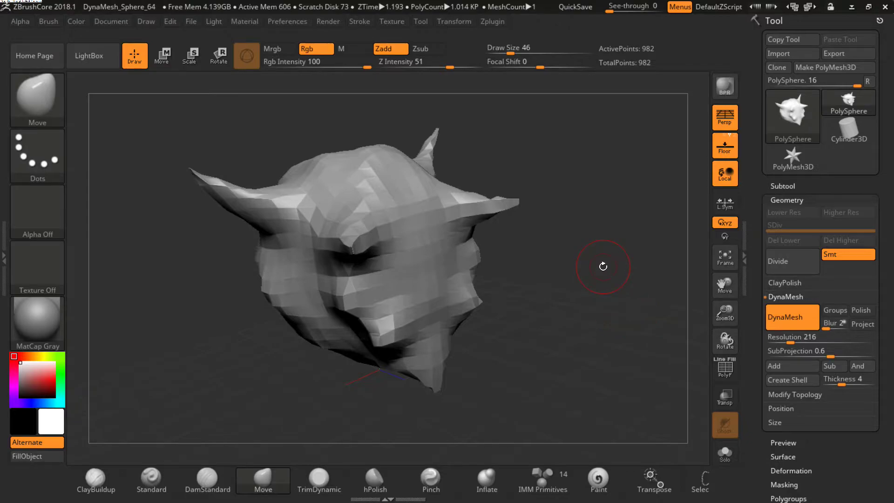
pyautogui.moveTo(623, 187); pyautogui.dragTo(539, 224)
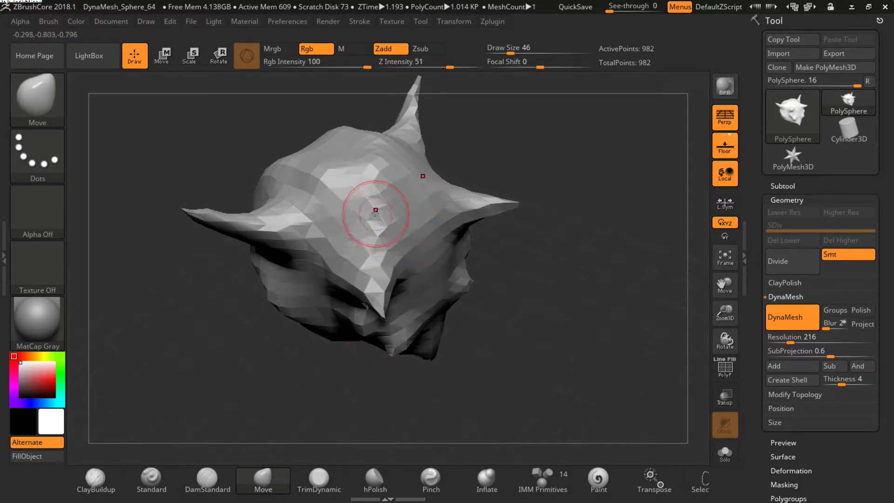
pyautogui.press('shift')
pyautogui.keyDown('shift'); pyautogui.moveTo(392, 214); pyautogui.dragTo(386, 210); pyautogui.keyUp('shift')
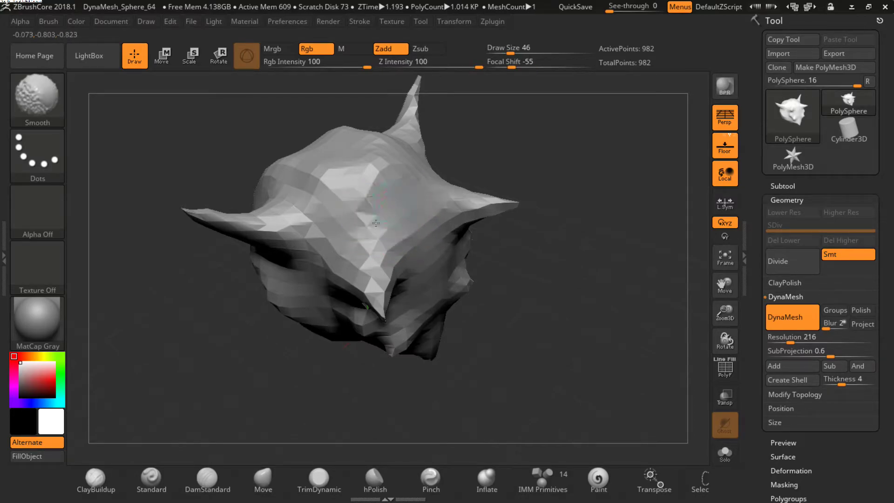
pyautogui.moveTo(610, 292)
pyautogui.mouseDown()
pyautogui.moveTo(575, 206)
pyautogui.moveTo(573, 226)
pyautogui.mouseUp()
# Undo back to the smooth 10,968-point head at DynaMesh Resolution 64
pyautogui.press('ctrl')
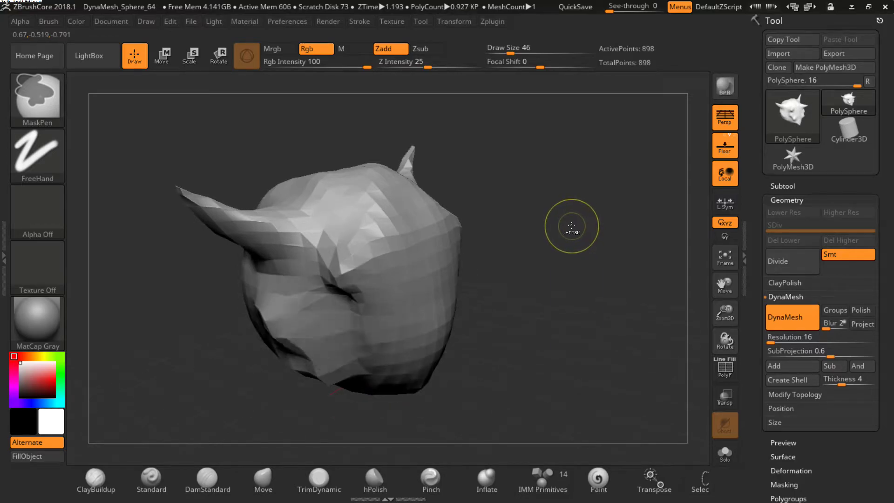
pyautogui.hotkey('ctrl', 'z')
pyautogui.hotkey('ctrl', 'z')
pyautogui.press('b')
pyautogui.press('m')
pyautogui.press('v')
pyautogui.hotkey('ctrl', 'z')
pyautogui.hotkey('ctrl', 'z')
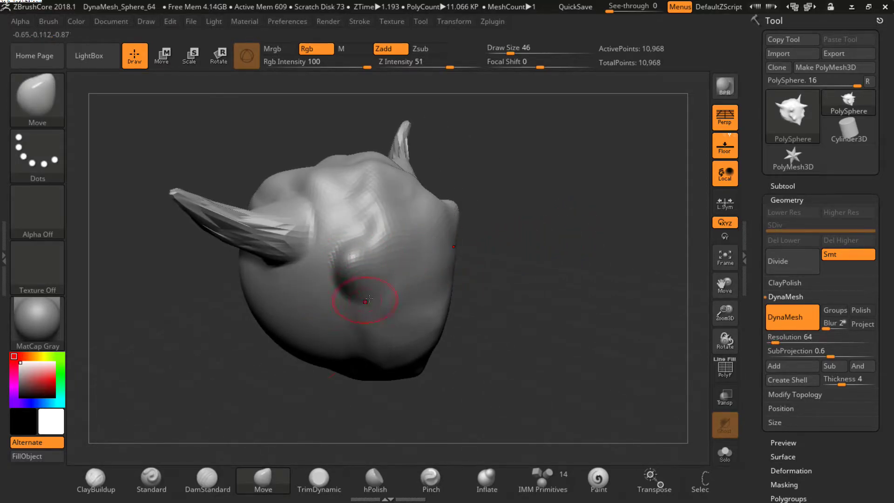
# Pull a cheek spike, enlarge the brush to 83, drag out a long beak, and raise resolution
pyautogui.moveTo(439, 259); pyautogui.dragTo(535, 254)
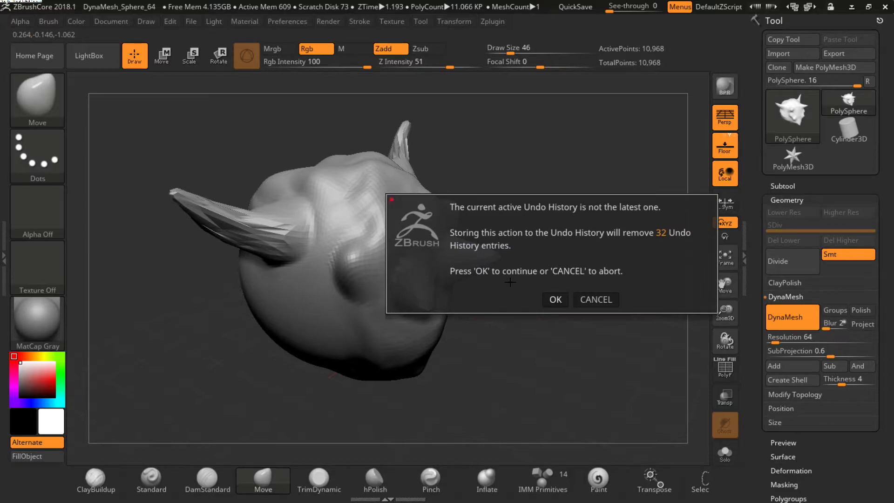
pyautogui.click(556, 299)
pyautogui.press('s')
pyautogui.moveTo(428, 226)
pyautogui.mouseDown()
pyautogui.moveTo(447, 226)
pyautogui.moveTo(494, 194)
pyautogui.mouseUp()
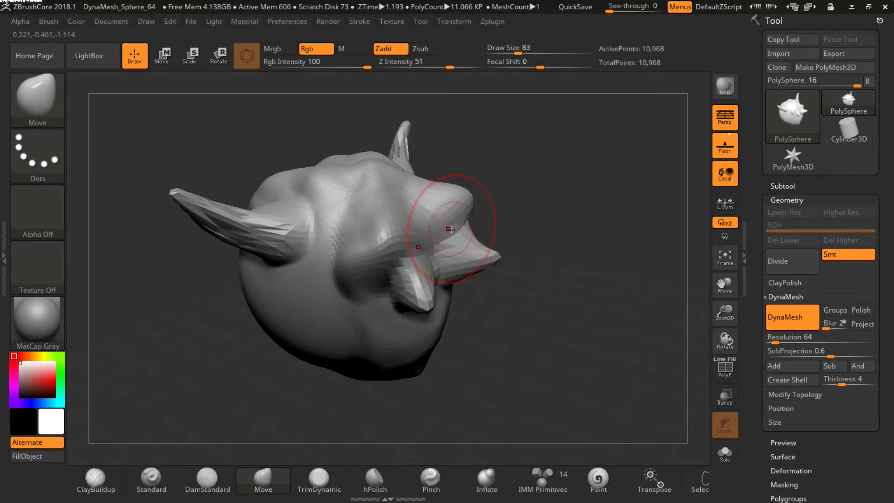
pyautogui.moveTo(436, 302); pyautogui.dragTo(521, 400)
pyautogui.moveTo(542, 313); pyautogui.dragTo(551, 323)
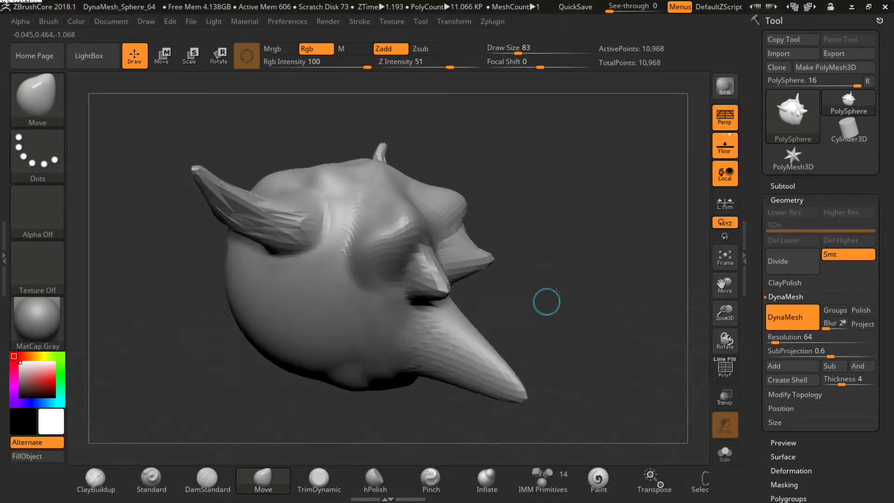
pyautogui.moveTo(774, 342); pyautogui.dragTo(779, 341)
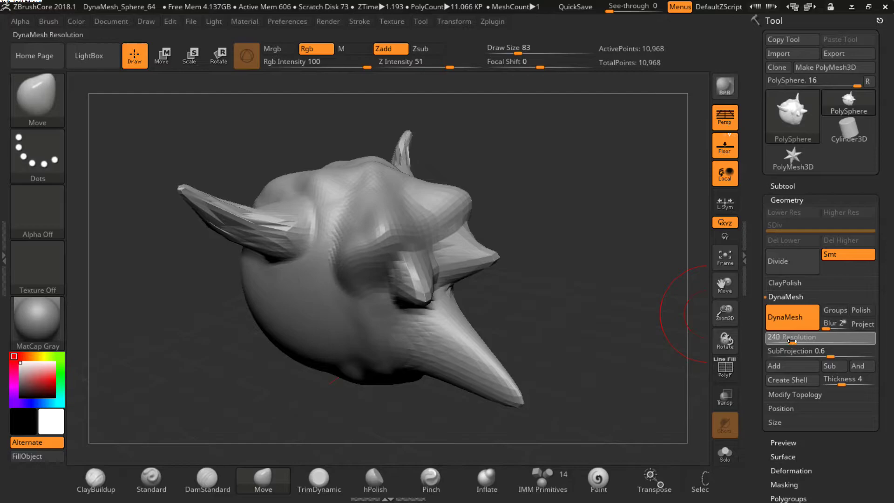
# Remesh at resolution 240 to 207,232 points and inspect the wireframe and horn from several angles
pyautogui.keyDown('ctrl'); pyautogui.moveTo(564, 223); pyautogui.dragTo(617, 311); pyautogui.keyUp('ctrl')
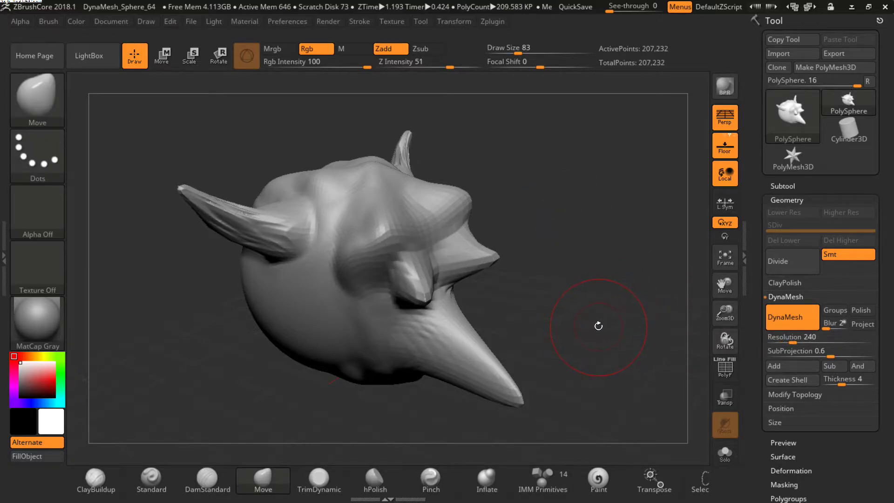
pyautogui.hotkey('shift', 'f')
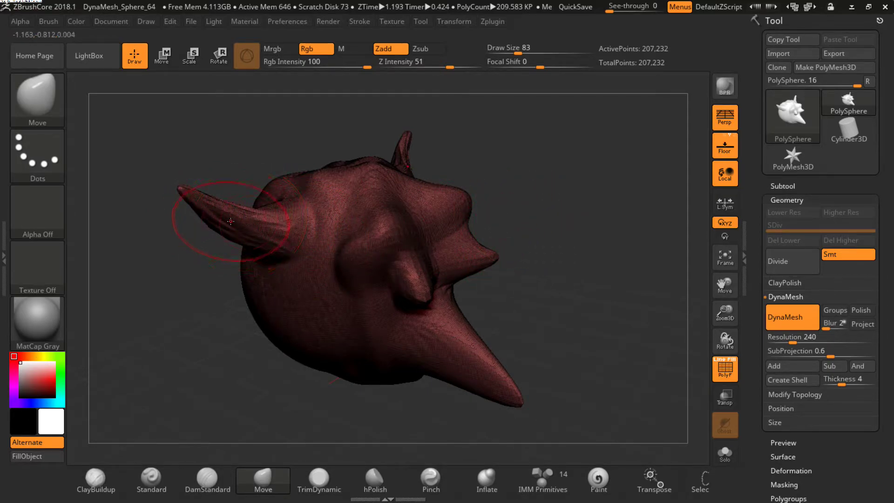
pyautogui.moveTo(210, 228)
pyautogui.mouseDown()
pyautogui.moveTo(219, 259)
pyautogui.moveTo(323, 220)
pyautogui.mouseUp()
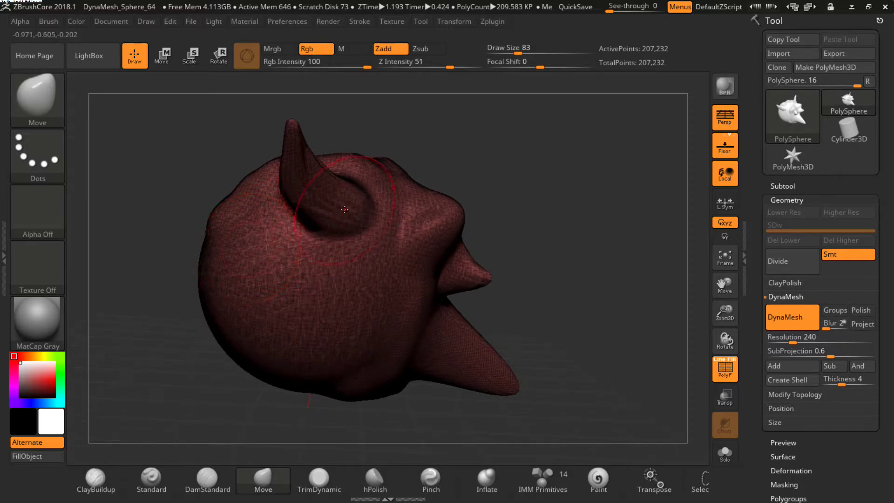
pyautogui.hotkey('shift', 'f')
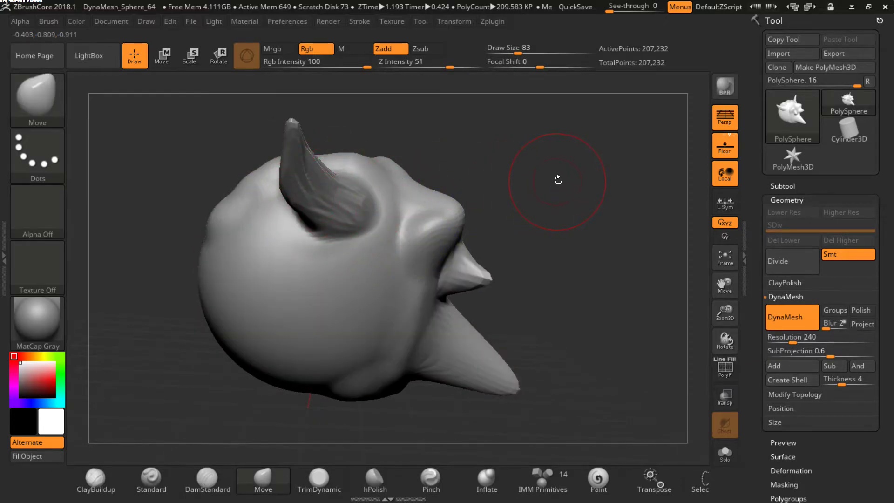
pyautogui.moveTo(559, 180); pyautogui.dragTo(526, 191)
pyautogui.moveTo(270, 145)
pyautogui.mouseDown()
pyautogui.moveTo(285, 157)
pyautogui.moveTo(256, 143)
pyautogui.mouseUp()
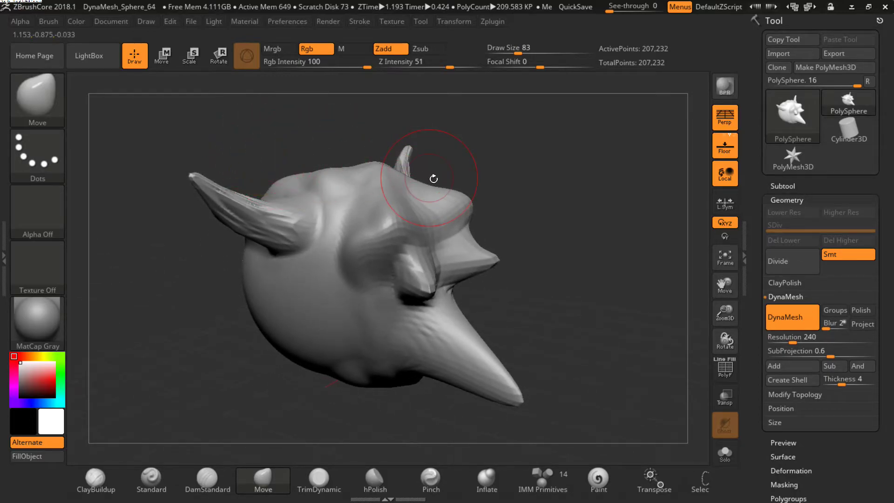
pyautogui.click(792, 342)
pyautogui.keyDown('ctrl'); pyautogui.moveTo(698, 326); pyautogui.dragTo(698, 338); pyautogui.keyUp('ctrl')
pyautogui.hotkey('shift', 'f')
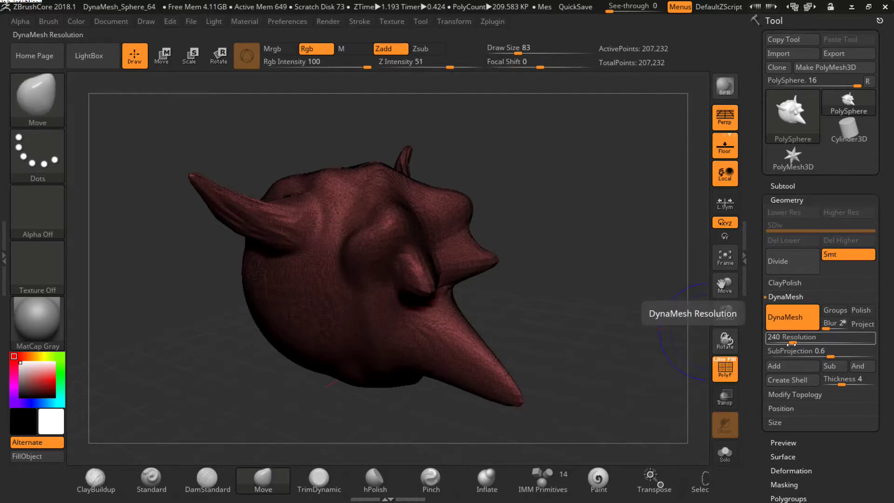
# Test low DynaMesh resolutions (typed 8 and 40), undoing each too-coarse remesh
pyautogui.click(791, 337)
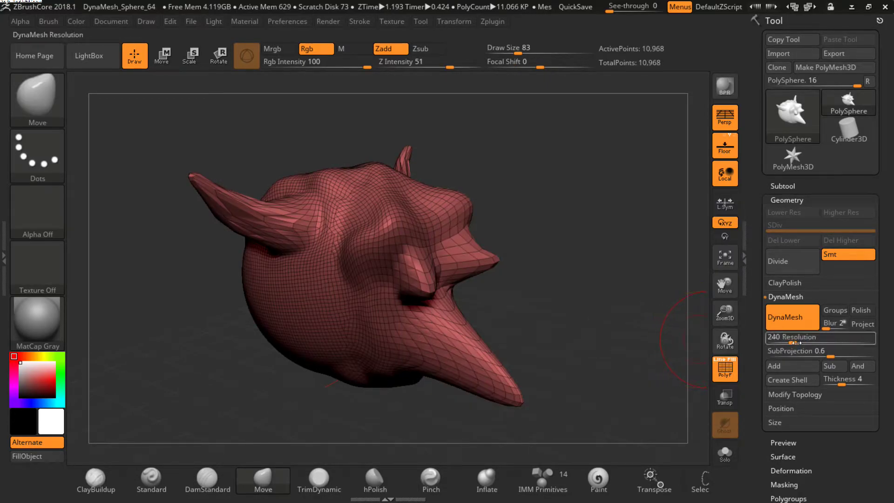
pyautogui.write('8')
pyautogui.press('Return')
pyautogui.keyDown('ctrl'); pyautogui.moveTo(549, 215); pyautogui.dragTo(616, 345); pyautogui.keyUp('ctrl')
pyautogui.hotkey('ctrl', 'z')
pyautogui.click(773, 337)
pyautogui.write('40')
pyautogui.press('Return')
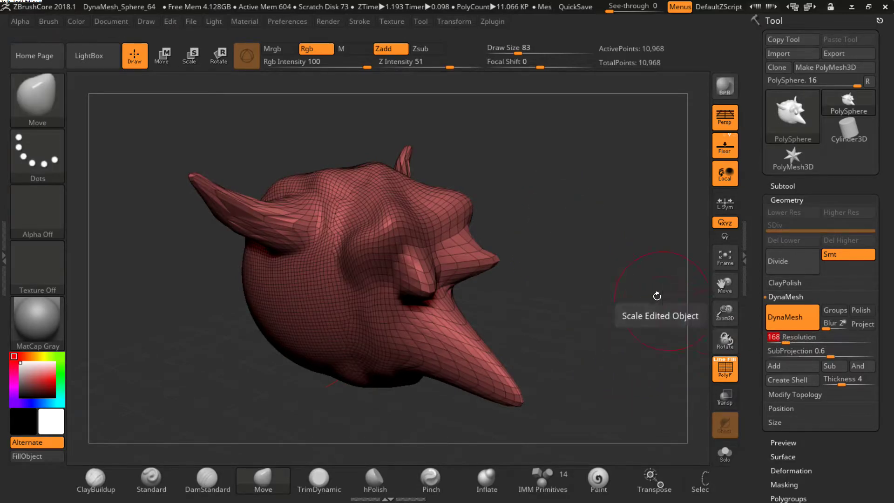
pyautogui.keyDown('ctrl'); pyautogui.moveTo(575, 226); pyautogui.dragTo(637, 290); pyautogui.keyUp('ctrl')
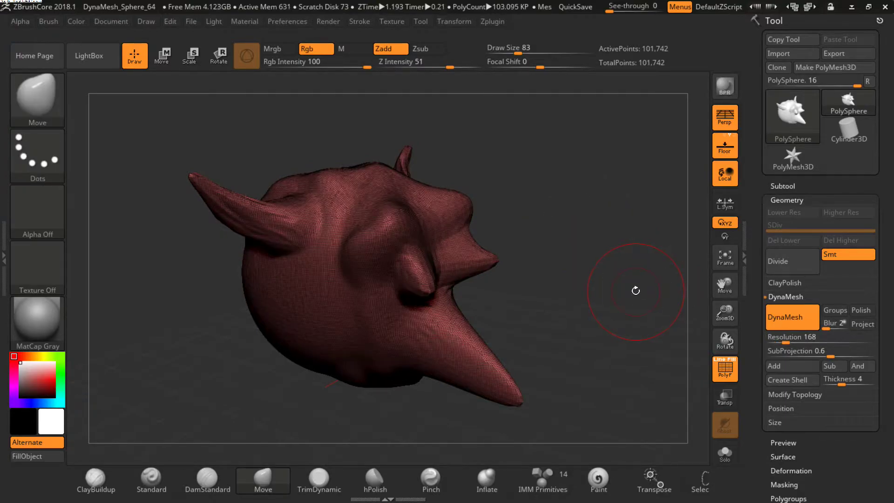
pyautogui.hotkey('ctrl', 'z')
# Remesh the head at DynaMesh Resolution 432
pyautogui.click(812, 339)
pyautogui.write('432')
pyautogui.press('Return')
pyautogui.moveTo(601, 227)
pyautogui.keyDown('ctrl'); pyautogui.mouseDown()
pyautogui.moveTo(653, 289)
pyautogui.moveTo(630, 288)
pyautogui.mouseUp(); pyautogui.keyUp('ctrl')
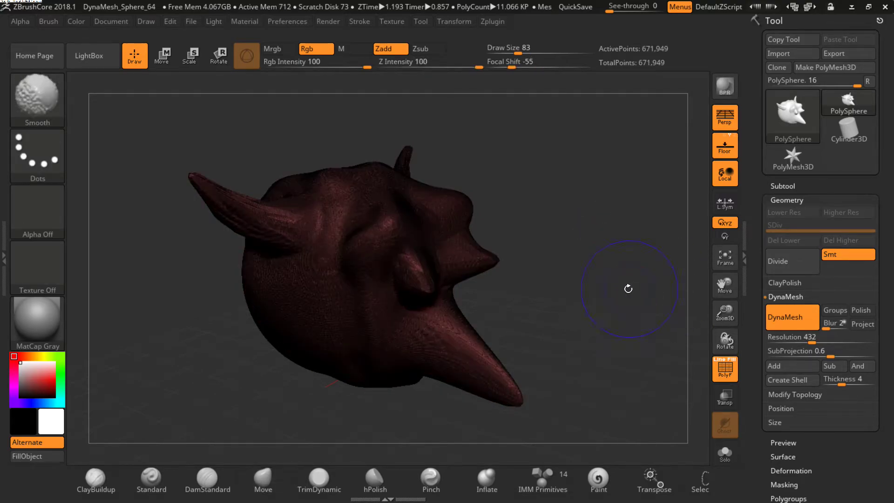
# Hide the wireframe and Move-brush the hollow under the horn base into a fuller curve
pyautogui.hotkey('shift', 'f')
pyautogui.moveTo(329, 287); pyautogui.dragTo(345, 261)
pyautogui.keyDown('shift'); pyautogui.moveTo(277, 252); pyautogui.dragTo(259, 270); pyautogui.keyUp('shift')
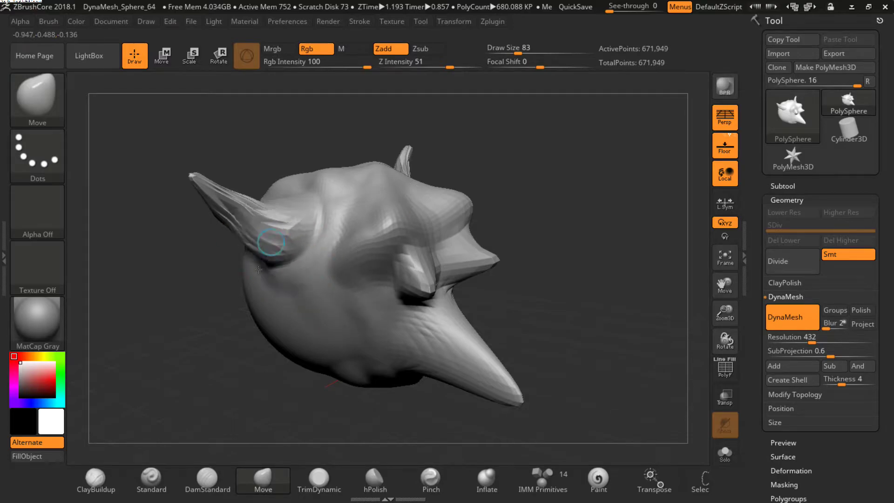
pyautogui.moveTo(255, 233)
pyautogui.keyDown('shift'); pyautogui.mouseDown()
pyautogui.moveTo(274, 232)
pyautogui.moveTo(236, 229)
pyautogui.mouseUp(); pyautogui.keyUp('shift')
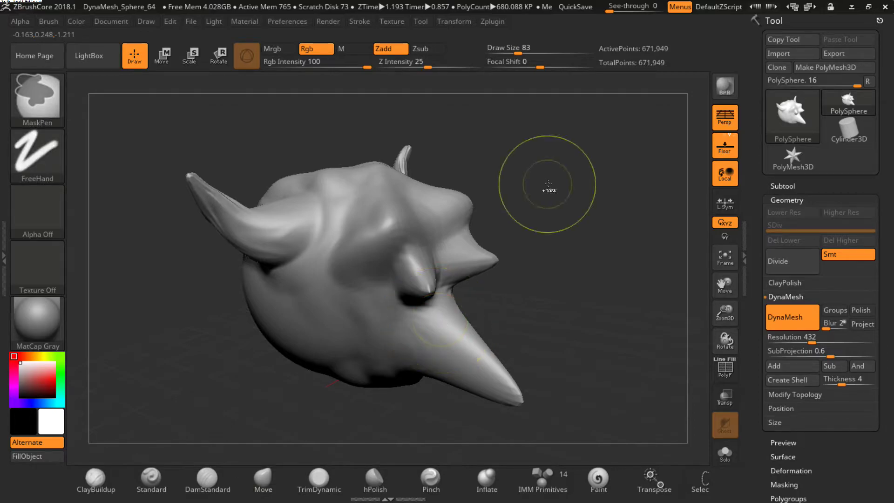
# Step back through the history to remove the beak, brow and horn strokes
pyautogui.keyDown('ctrl'); pyautogui.moveTo(563, 211); pyautogui.dragTo(565, 223); pyautogui.keyUp('ctrl')
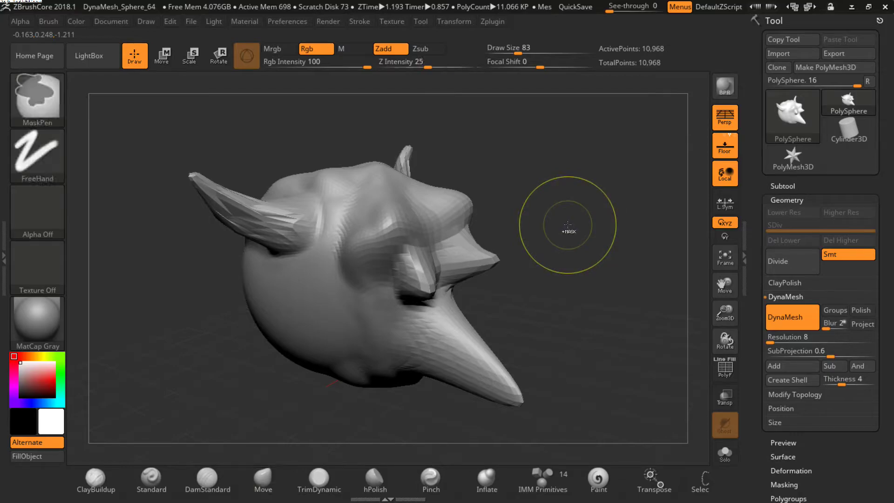
pyautogui.press('ctrl')
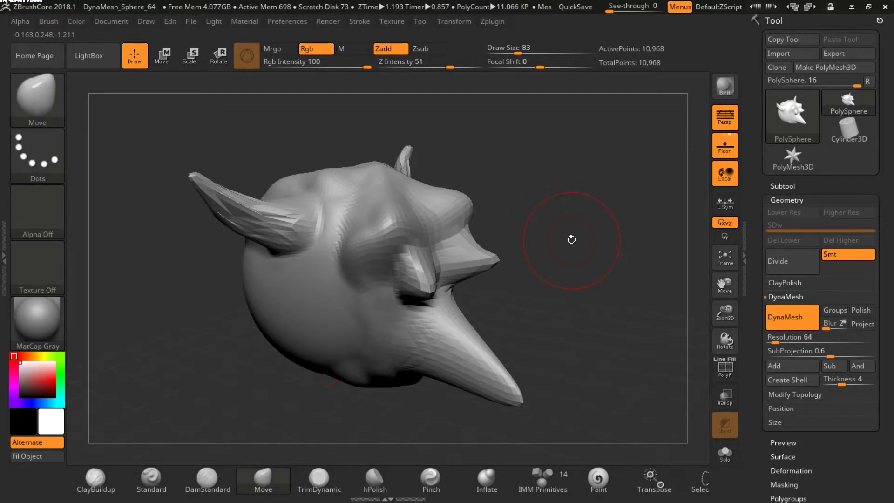
pyautogui.keyDown('ctrl'); pyautogui.moveTo(572, 240); pyautogui.dragTo(568, 226); pyautogui.keyUp('ctrl')
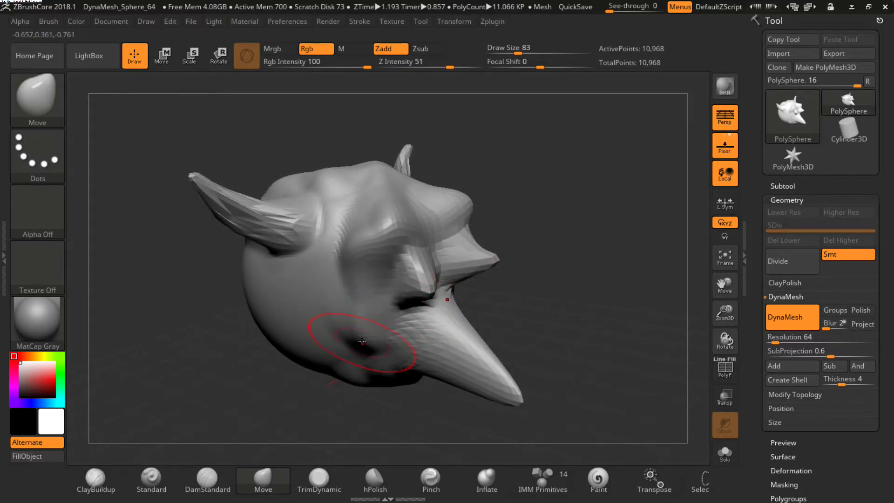
pyautogui.hotkey('ctrl', 'z')
pyautogui.hotkey('ctrl', 'z')
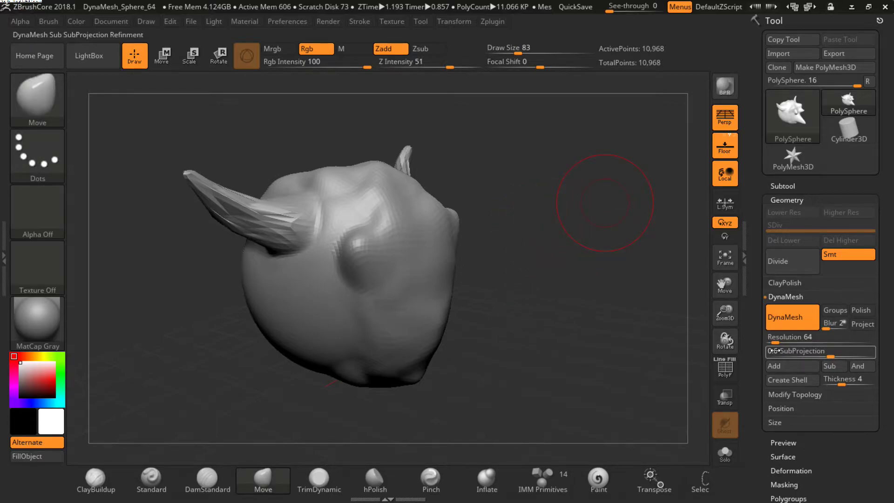
# From front view, set Draw Size 37 and DynaMesh Resolution 128 and remesh
pyautogui.moveTo(592, 245)
pyautogui.mouseDown()
pyautogui.moveTo(607, 307)
pyautogui.moveTo(631, 320)
pyautogui.mouseUp()
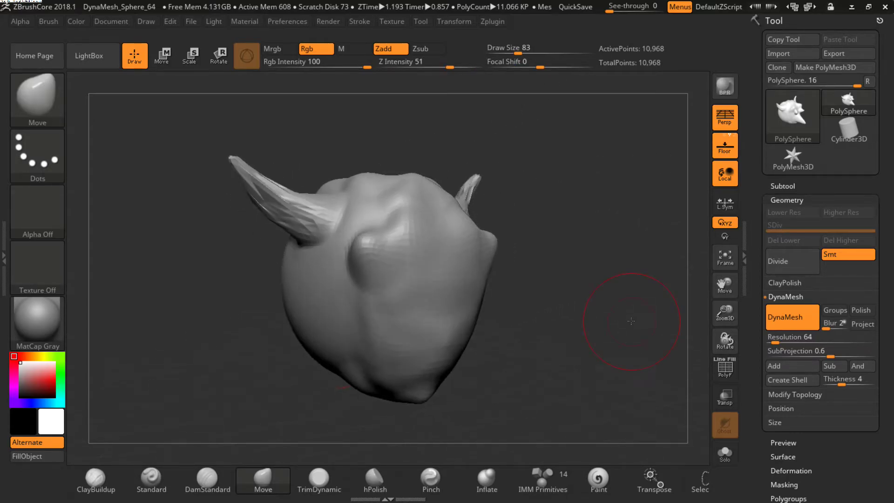
pyautogui.moveTo(631, 322)
pyautogui.mouseDown()
pyautogui.moveTo(630, 330)
pyautogui.moveTo(615, 330)
pyautogui.mouseUp()
pyautogui.press('s')
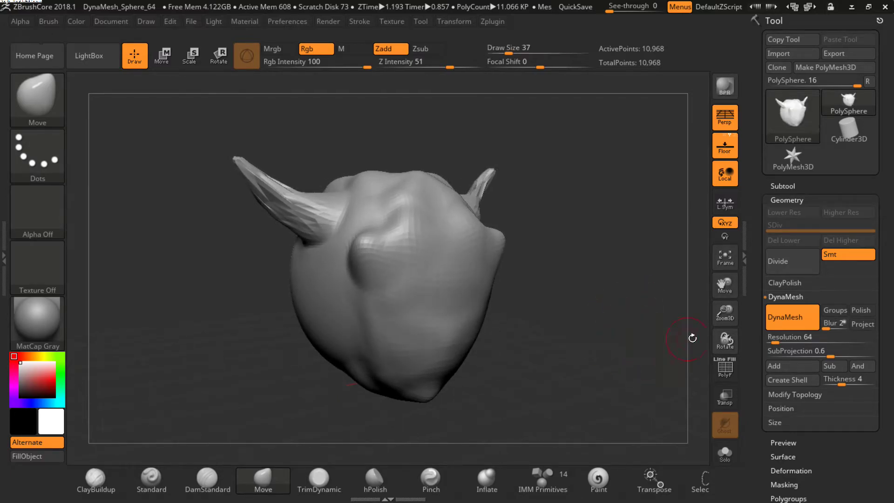
pyautogui.moveTo(775, 338); pyautogui.dragTo(782, 340)
pyautogui.click(787, 318)
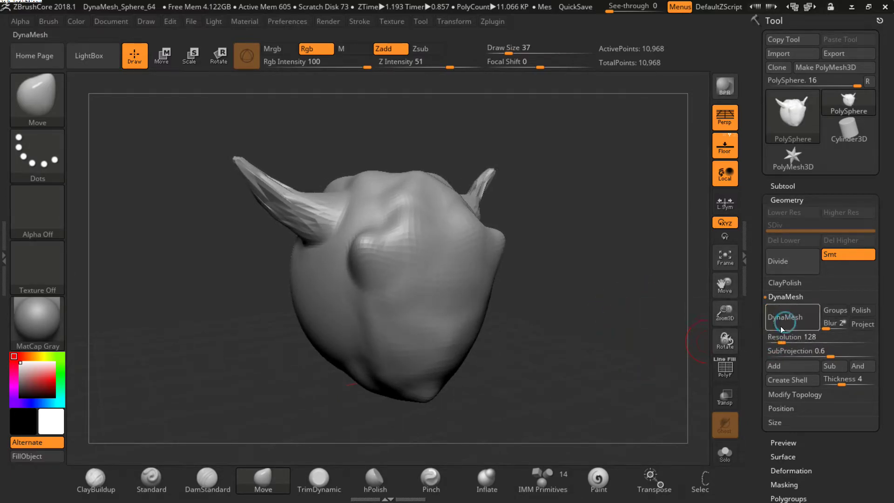
# Smooth the faceted left horn and its base
pyautogui.moveTo(594, 310); pyautogui.dragTo(585, 316)
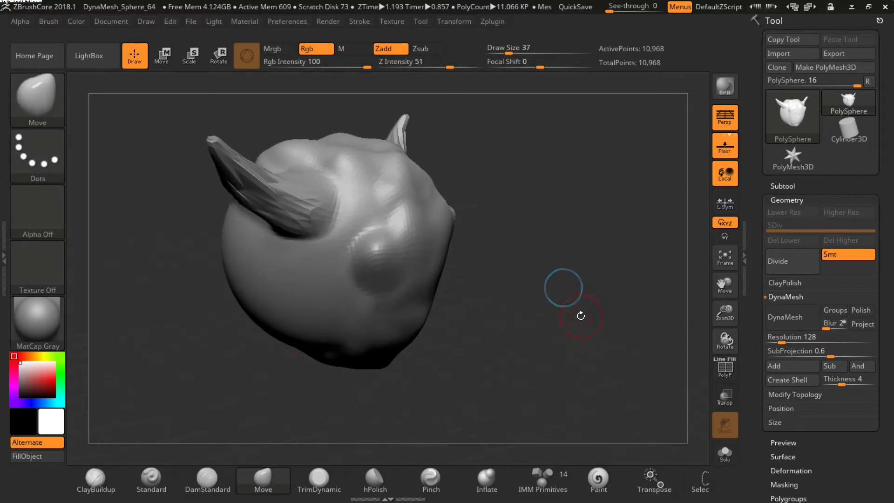
pyautogui.press('shift')
pyautogui.keyDown('shift'); pyautogui.moveTo(377, 285); pyautogui.dragTo(231, 171); pyautogui.keyUp('shift')
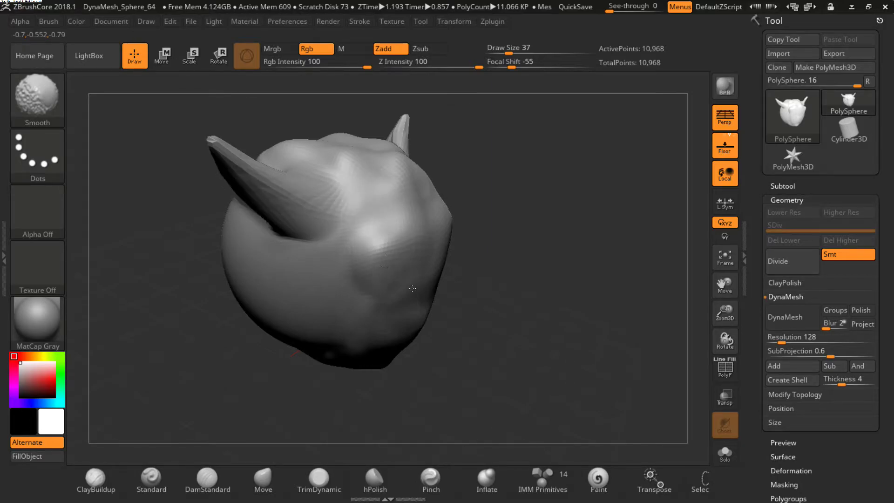
# Smooth the crease at the right horn's base and the face centre, then select ClayBuildup
pyautogui.moveTo(454, 261)
pyautogui.mouseDown()
pyautogui.moveTo(567, 223)
pyautogui.moveTo(588, 195)
pyautogui.moveTo(560, 216)
pyautogui.mouseUp()
pyautogui.moveTo(604, 274)
pyautogui.mouseDown()
pyautogui.moveTo(545, 290)
pyautogui.moveTo(539, 226)
pyautogui.moveTo(567, 254)
pyautogui.moveTo(584, 234)
pyautogui.moveTo(562, 236)
pyautogui.moveTo(547, 184)
pyautogui.mouseUp()
pyautogui.press('shift')
pyautogui.press('shift')
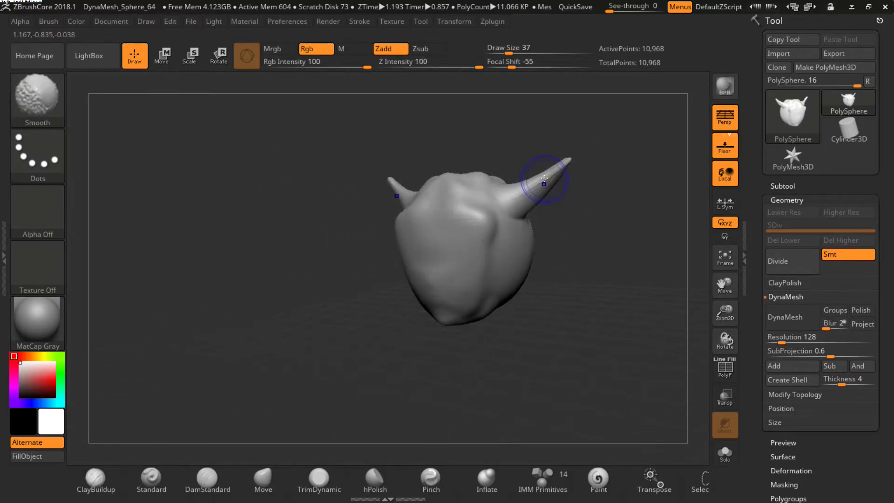
pyautogui.keyDown('shift'); pyautogui.moveTo(463, 208); pyautogui.dragTo(480, 226); pyautogui.keyUp('shift')
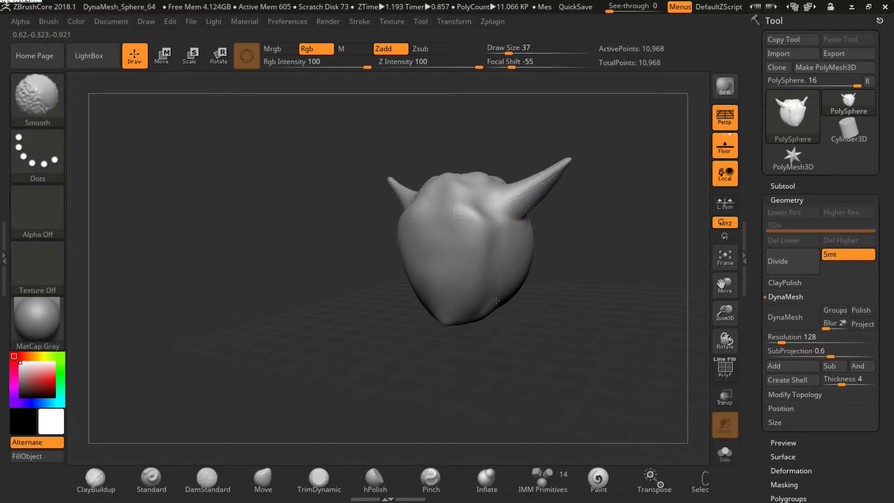
pyautogui.keyDown('shift'); pyautogui.moveTo(459, 259); pyautogui.dragTo(463, 279); pyautogui.keyUp('shift')
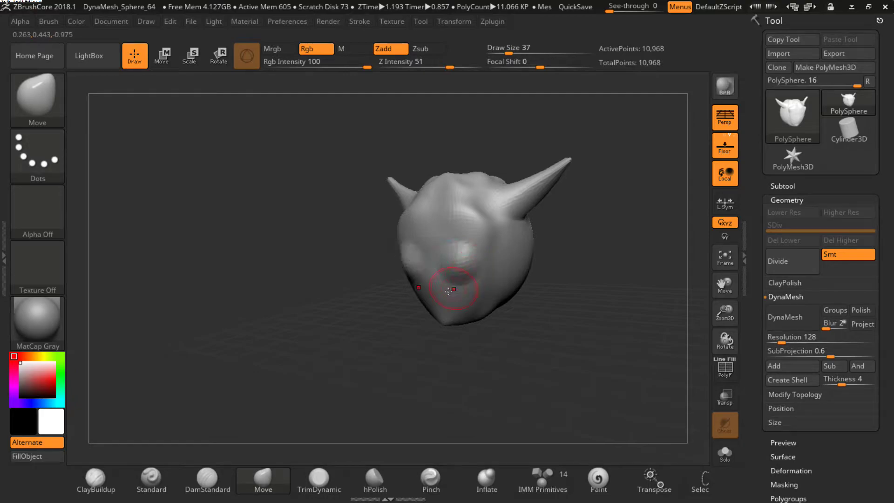
pyautogui.click(95, 480)
pyautogui.moveTo(340, 269); pyautogui.dragTo(431, 253)
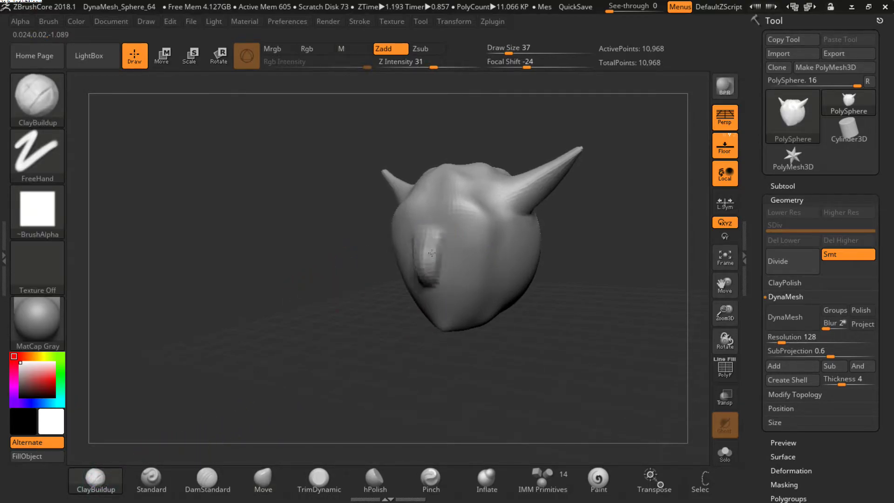
# Build up clay on the brow ridge, forehead, cheeks, cheekbones and nose tip
pyautogui.moveTo(453, 222)
pyautogui.mouseDown()
pyautogui.moveTo(394, 226)
pyautogui.moveTo(484, 228)
pyautogui.mouseUp()
pyautogui.moveTo(395, 219)
pyautogui.mouseDown()
pyautogui.moveTo(475, 205)
pyautogui.moveTo(447, 181)
pyautogui.mouseUp()
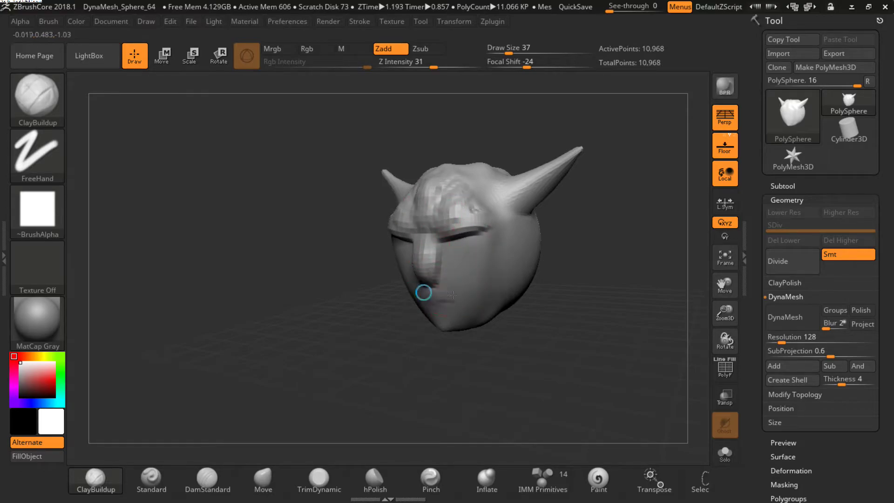
pyautogui.moveTo(466, 252)
pyautogui.mouseDown()
pyautogui.moveTo(484, 303)
pyautogui.moveTo(470, 321)
pyautogui.moveTo(433, 324)
pyautogui.moveTo(465, 317)
pyautogui.mouseUp()
pyautogui.moveTo(471, 352); pyautogui.dragTo(543, 329)
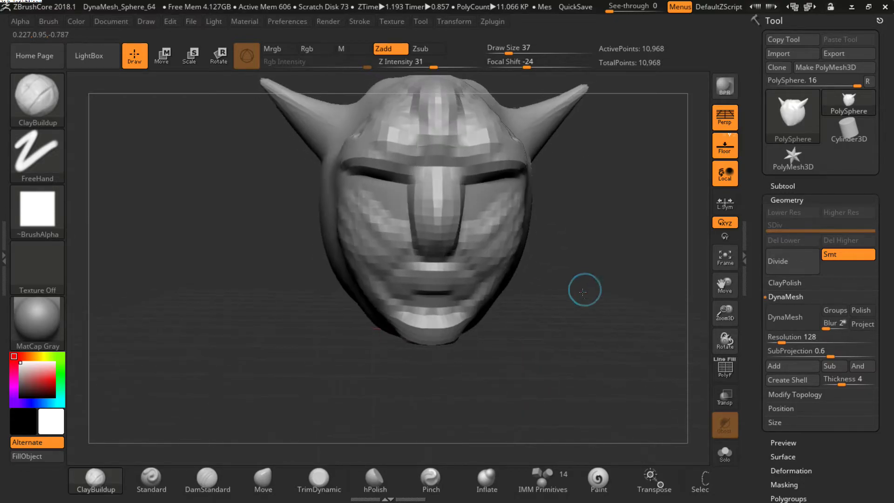
pyautogui.moveTo(582, 292); pyautogui.dragTo(507, 252)
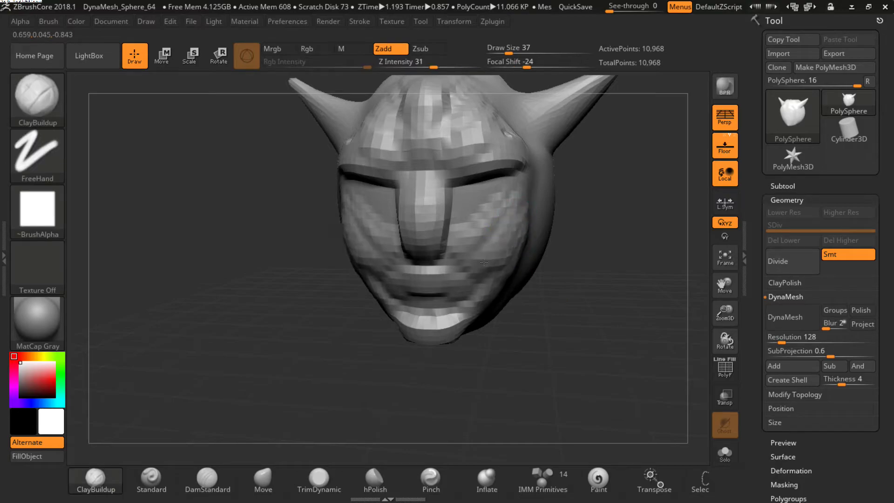
pyautogui.moveTo(510, 205); pyautogui.dragTo(471, 225)
pyautogui.moveTo(415, 227); pyautogui.dragTo(418, 262)
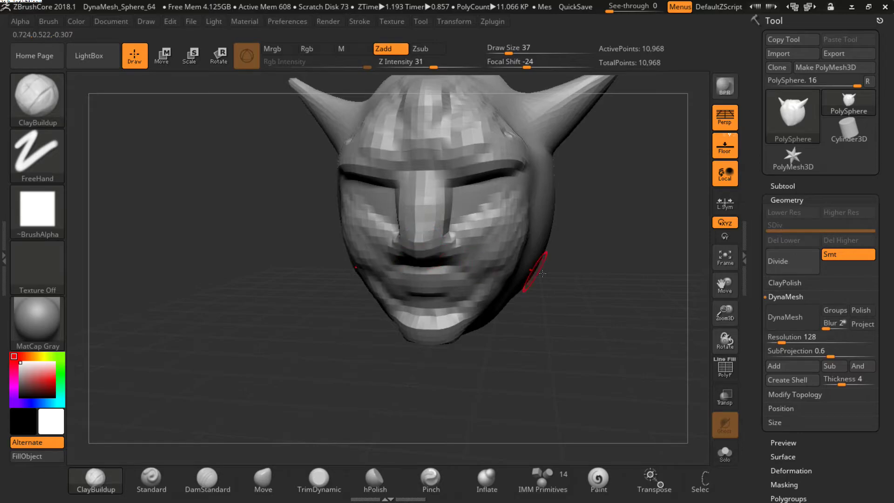
# Smooth the cheek surface and carve a crease along the jawline
pyautogui.moveTo(542, 273); pyautogui.dragTo(603, 279)
pyautogui.press('ctrl')
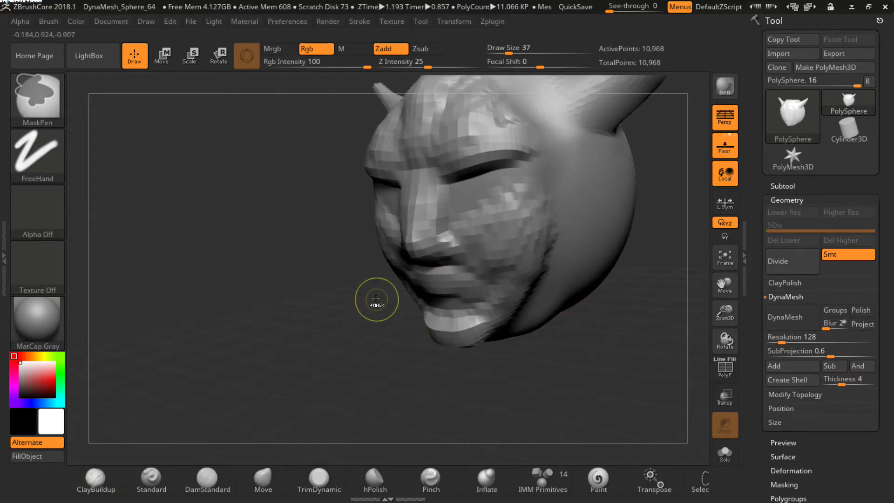
pyautogui.moveTo(376, 298)
pyautogui.mouseDown()
pyautogui.moveTo(289, 259)
pyautogui.moveTo(429, 255)
pyautogui.mouseUp()
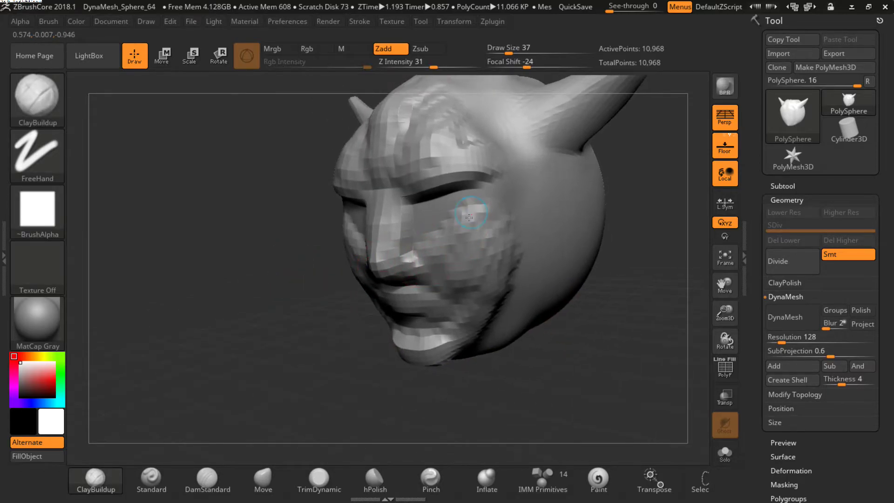
pyautogui.keyDown('shift'); pyautogui.moveTo(473, 211); pyautogui.dragTo(518, 262); pyautogui.keyUp('shift')
pyautogui.moveTo(493, 312)
pyautogui.mouseDown()
pyautogui.moveTo(484, 347)
pyautogui.moveTo(475, 310)
pyautogui.mouseUp()
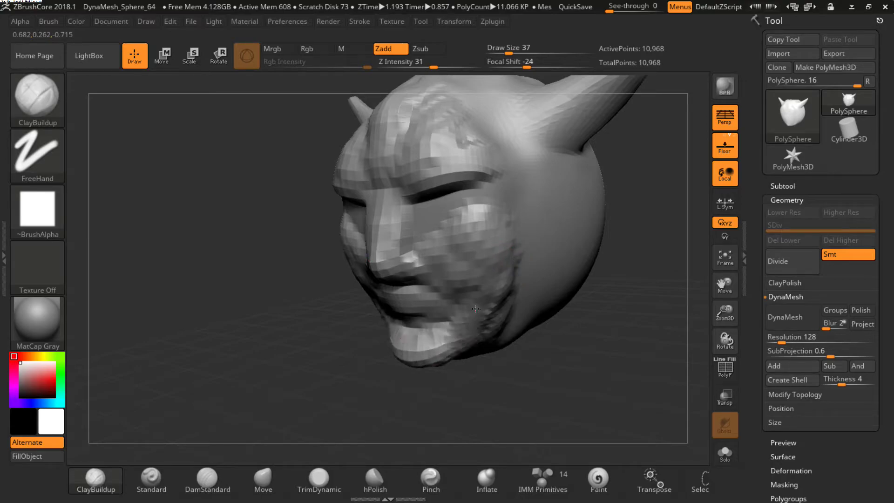
# Switch to the Move brush (B, M, V) and pull the chin into a longer jaw
pyautogui.press('b')
pyautogui.press('m')
pyautogui.press('v')
pyautogui.press('s')
pyautogui.moveTo(359, 351)
pyautogui.mouseDown()
pyautogui.moveTo(370, 341)
pyautogui.moveTo(388, 377)
pyautogui.moveTo(367, 389)
pyautogui.mouseUp()
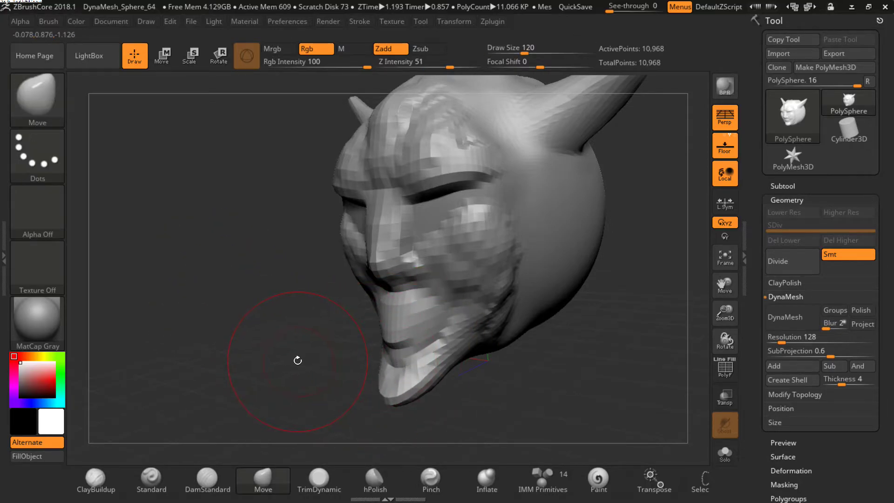
# Show the polygroup wireframe, set DynaMesh Resolution to 184, then hide the wireframe
pyautogui.keyDown('shift'); pyautogui.moveTo(297, 346); pyautogui.dragTo(289, 339); pyautogui.keyUp('shift')
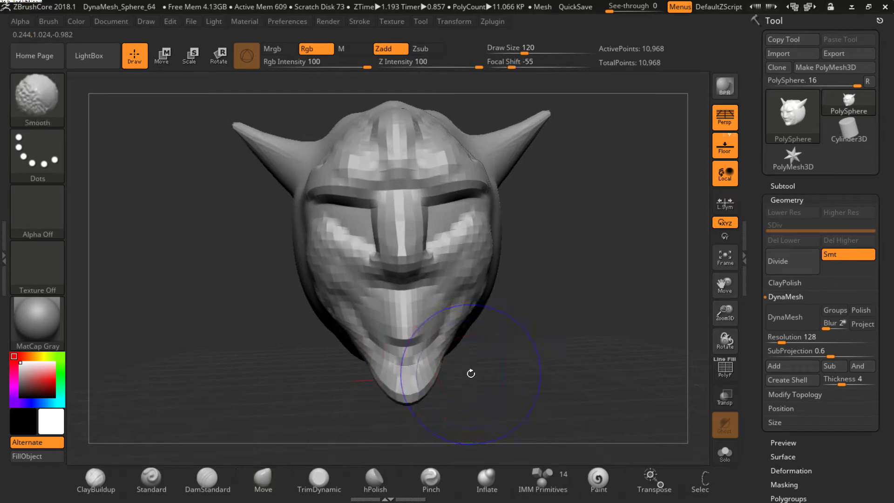
pyautogui.hotkey('shift', 'f')
pyautogui.moveTo(498, 358); pyautogui.dragTo(499, 355)
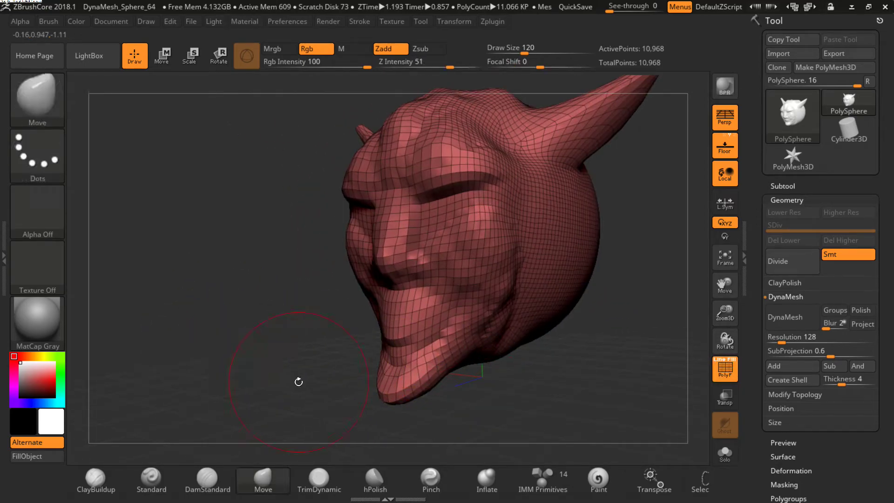
pyautogui.write('184')
pyautogui.press('Return')
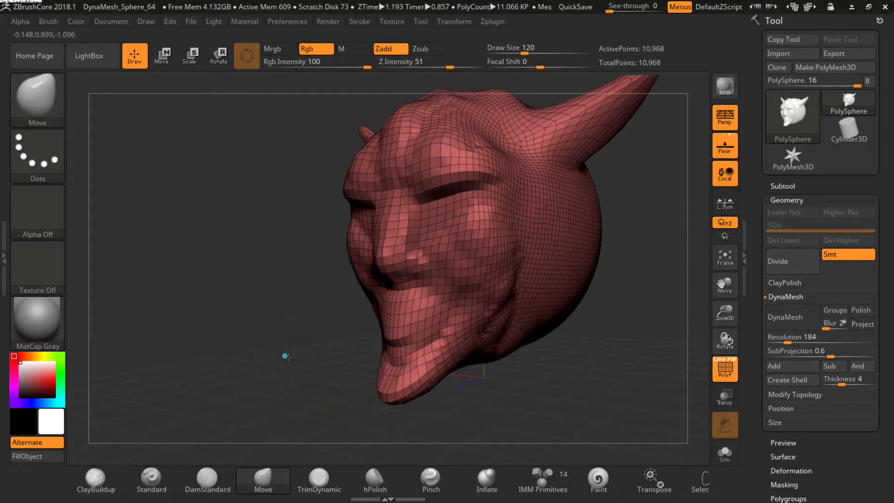
pyautogui.keyDown('shift'); pyautogui.moveTo(283, 356); pyautogui.dragTo(279, 351); pyautogui.keyUp('shift')
pyautogui.hotkey('shift', 'f')
# At brush size 49, build up ClayBuildup clay around the mouth and lips
pyautogui.moveTo(534, 296); pyautogui.dragTo(517, 308)
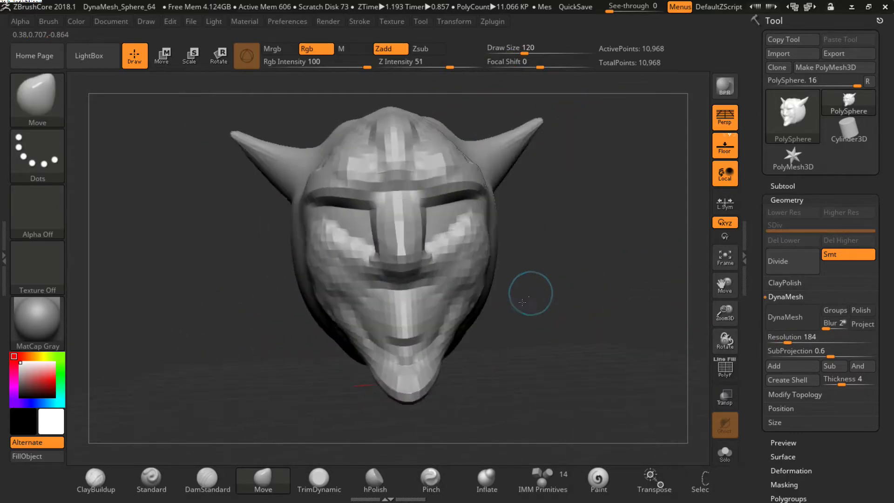
pyautogui.write('s49')
pyautogui.press('Return')
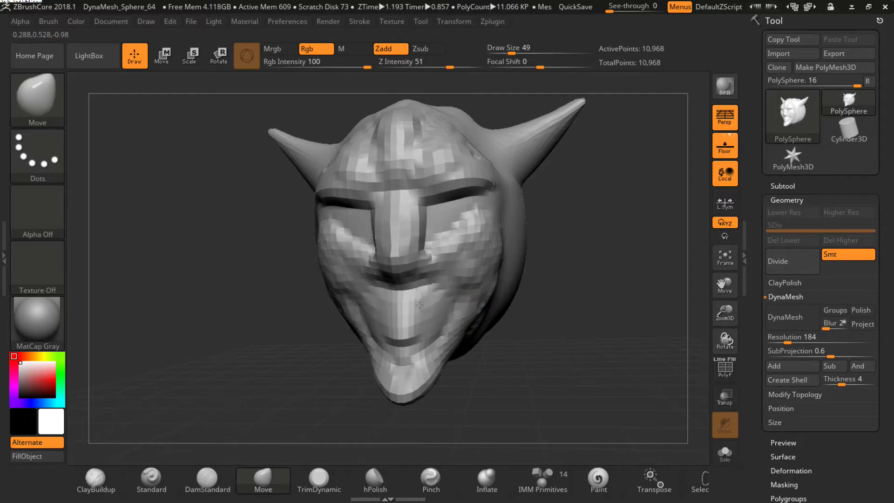
pyautogui.click(94, 479)
pyautogui.moveTo(419, 326)
pyautogui.mouseDown()
pyautogui.moveTo(368, 310)
pyautogui.moveTo(435, 322)
pyautogui.mouseUp()
pyautogui.moveTo(373, 326)
pyautogui.mouseDown()
pyautogui.moveTo(408, 347)
pyautogui.moveTo(433, 335)
pyautogui.mouseUp()
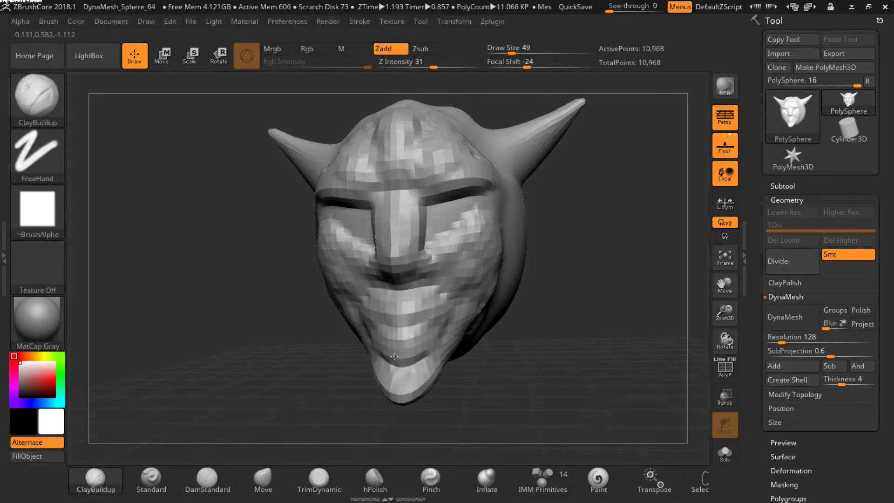
# Build clay on the chin, lower lip, jawline, left cheek and cheek fold under the nose
pyautogui.moveTo(396, 373); pyautogui.dragTo(419, 377)
pyautogui.moveTo(433, 326); pyautogui.dragTo(454, 363)
pyautogui.moveTo(471, 303)
pyautogui.mouseDown()
pyautogui.moveTo(445, 340)
pyautogui.moveTo(485, 279)
pyautogui.moveTo(461, 288)
pyautogui.moveTo(447, 274)
pyautogui.moveTo(459, 233)
pyautogui.moveTo(449, 205)
pyautogui.moveTo(467, 206)
pyautogui.mouseUp()
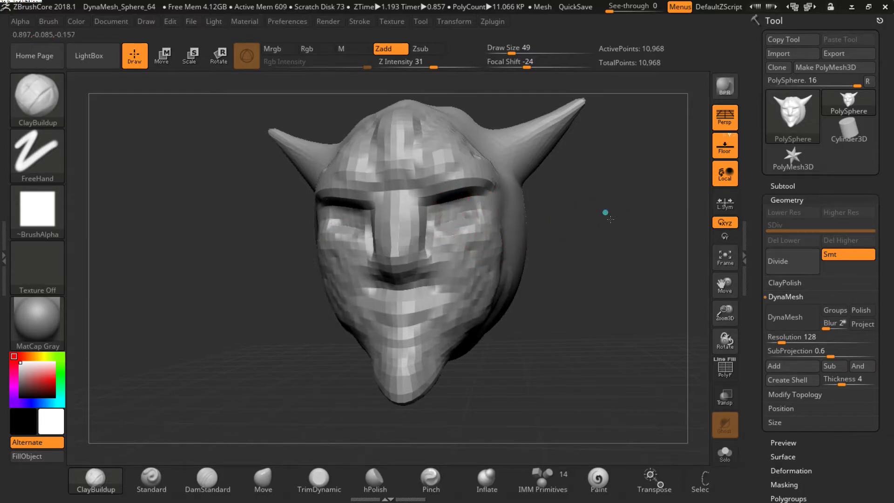
pyautogui.moveTo(603, 209); pyautogui.dragTo(539, 235)
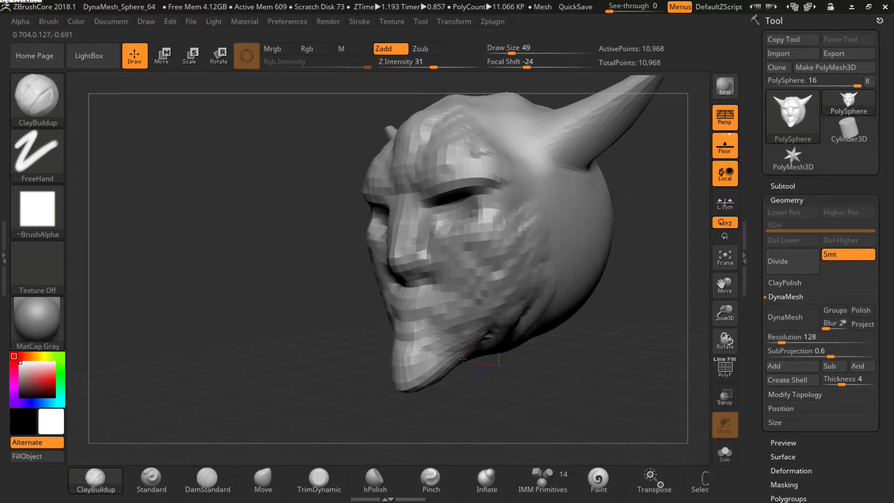
pyautogui.moveTo(462, 359)
pyautogui.mouseDown()
pyautogui.moveTo(401, 321)
pyautogui.moveTo(419, 279)
pyautogui.moveTo(393, 291)
pyautogui.mouseUp()
pyautogui.moveTo(412, 258)
pyautogui.mouseDown()
pyautogui.moveTo(401, 234)
pyautogui.moveTo(422, 280)
pyautogui.moveTo(433, 214)
pyautogui.mouseUp()
pyautogui.moveTo(285, 288)
pyautogui.mouseDown()
pyautogui.moveTo(297, 295)
pyautogui.moveTo(279, 285)
pyautogui.moveTo(344, 281)
pyautogui.mouseUp()
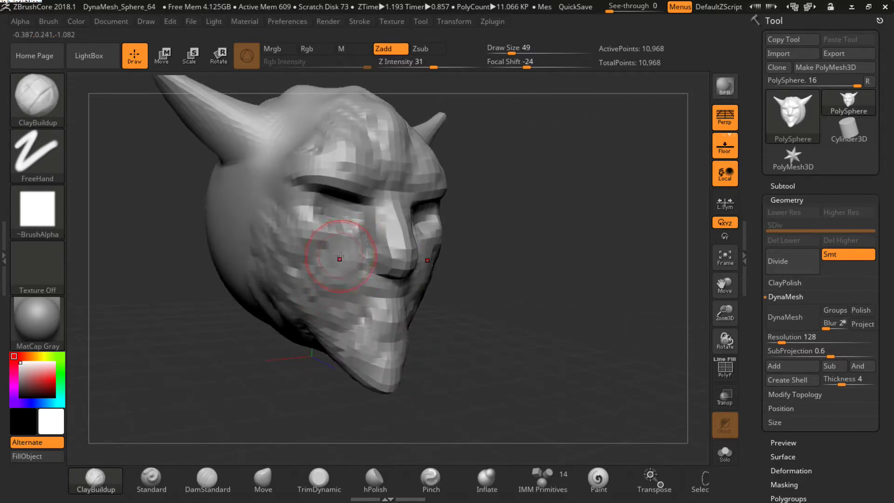
# Smooth the facets on the cheeks, jaw, chin, eye area, forehead and nose
pyautogui.keyDown('shift'); pyautogui.moveTo(328, 241); pyautogui.dragTo(326, 300); pyautogui.keyUp('shift')
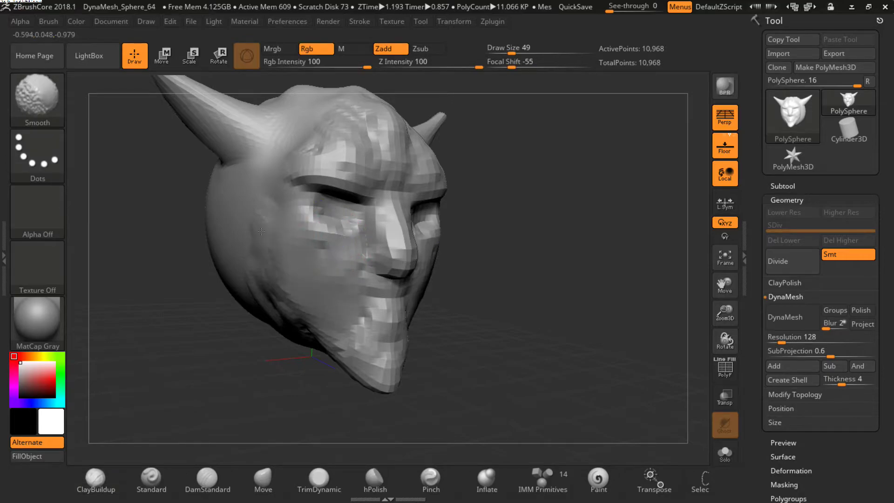
pyautogui.moveTo(353, 331)
pyautogui.keyDown('shift'); pyautogui.mouseDown()
pyautogui.moveTo(396, 387)
pyautogui.moveTo(392, 298)
pyautogui.mouseUp(); pyautogui.keyUp('shift')
pyautogui.moveTo(364, 260)
pyautogui.keyDown('shift'); pyautogui.mouseDown()
pyautogui.moveTo(301, 234)
pyautogui.moveTo(340, 158)
pyautogui.moveTo(390, 149)
pyautogui.mouseUp(); pyautogui.keyUp('shift')
pyautogui.moveTo(568, 198); pyautogui.dragTo(539, 198)
pyautogui.moveTo(401, 261)
pyautogui.keyDown('shift'); pyautogui.mouseDown()
pyautogui.moveTo(399, 205)
pyautogui.moveTo(401, 227)
pyautogui.mouseUp(); pyautogui.keyUp('shift')
pyautogui.moveTo(527, 236)
pyautogui.mouseDown()
pyautogui.moveTo(391, 270)
pyautogui.moveTo(401, 259)
pyautogui.mouseUp()
# At brush size 54, sculpt the nose bridge and raise the brow ridge and forehead
pyautogui.press('s')
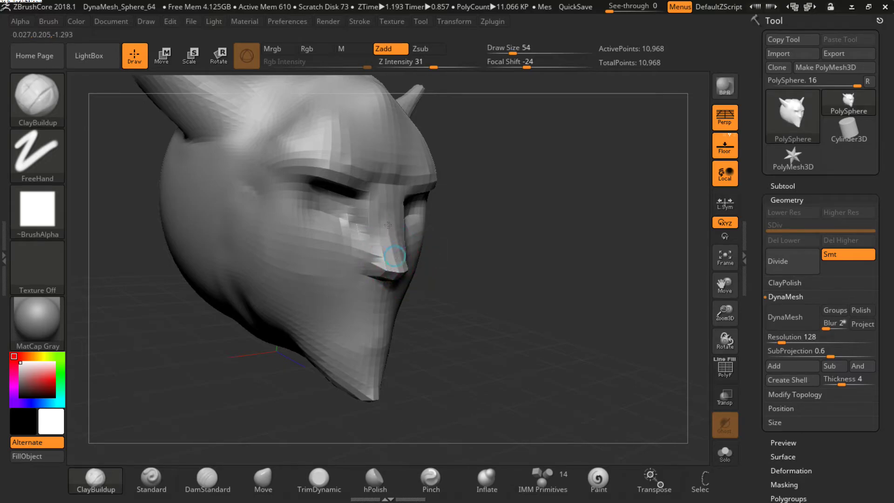
pyautogui.moveTo(389, 221); pyautogui.dragTo(389, 207)
pyautogui.moveTo(351, 173)
pyautogui.mouseDown()
pyautogui.moveTo(385, 167)
pyautogui.moveTo(302, 144)
pyautogui.mouseUp()
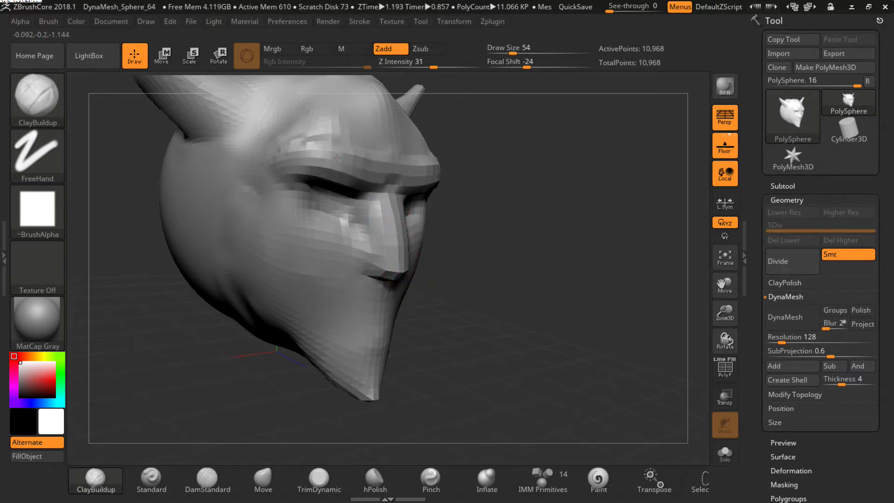
pyautogui.moveTo(419, 154); pyautogui.dragTo(307, 158)
pyautogui.moveTo(410, 135)
pyautogui.mouseDown()
pyautogui.moveTo(296, 123)
pyautogui.moveTo(319, 114)
pyautogui.mouseUp()
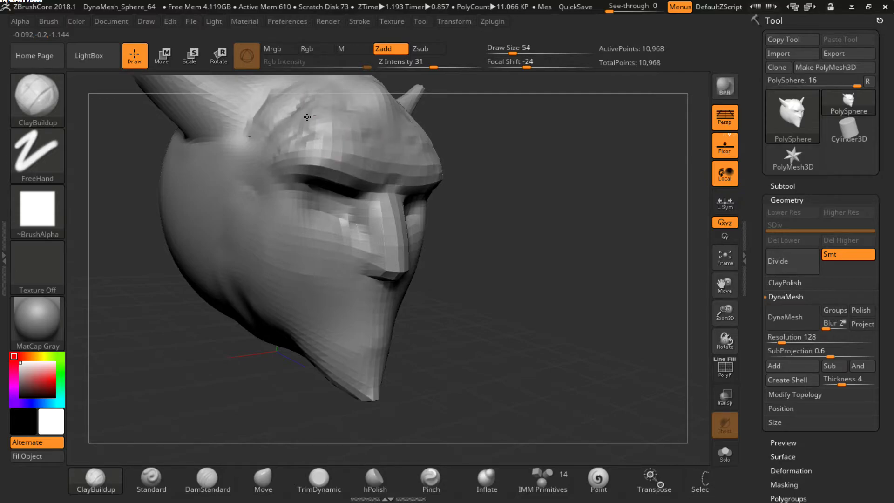
pyautogui.moveTo(249, 155); pyautogui.dragTo(259, 178)
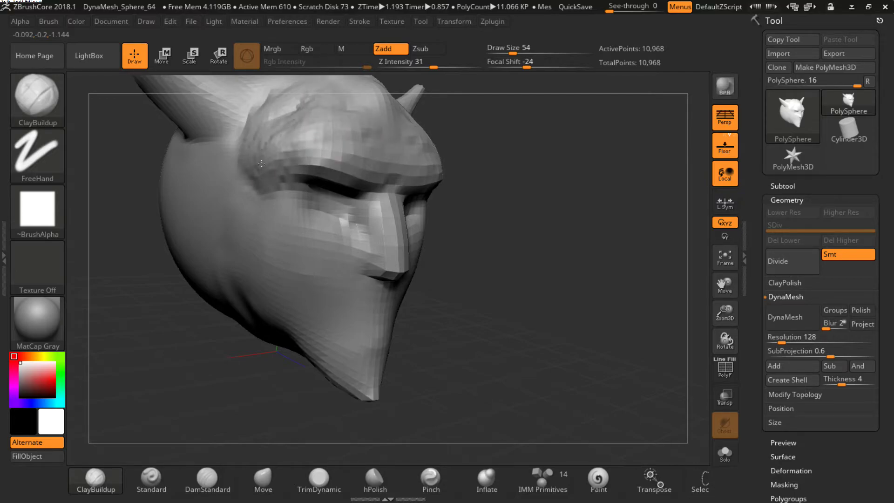
# Smooth the brow, forehead and chin, adding a short stroke on the nose side
pyautogui.press('shift')
pyautogui.keyDown('shift'); pyautogui.moveTo(341, 138); pyautogui.dragTo(396, 177); pyautogui.keyUp('shift')
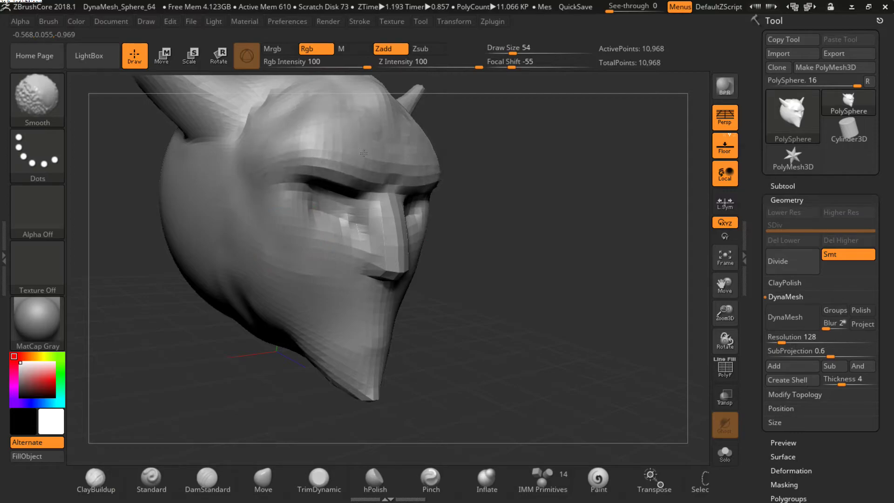
pyautogui.moveTo(509, 165); pyautogui.dragTo(527, 196)
pyautogui.moveTo(377, 275)
pyautogui.mouseDown()
pyautogui.moveTo(344, 270)
pyautogui.moveTo(354, 302)
pyautogui.mouseUp()
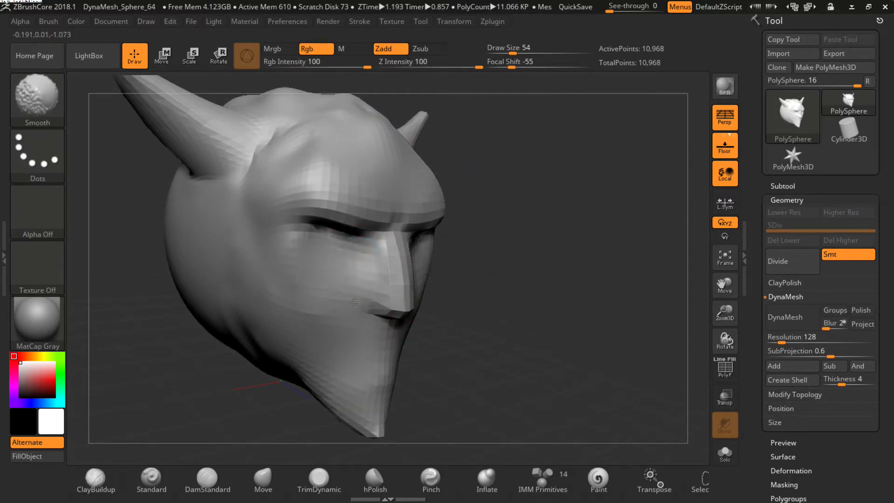
pyautogui.keyDown('shift'); pyautogui.moveTo(318, 349); pyautogui.dragTo(382, 372); pyautogui.keyUp('shift')
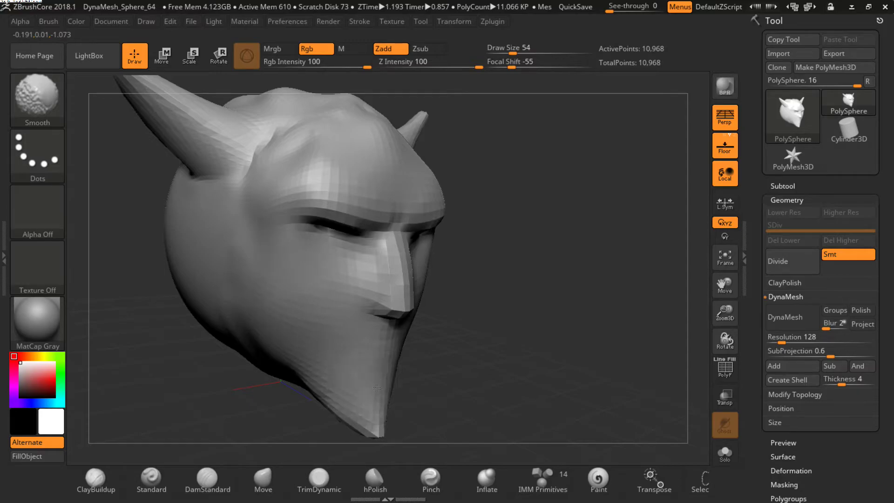
pyautogui.moveTo(492, 354)
pyautogui.mouseDown()
pyautogui.moveTo(480, 360)
pyautogui.moveTo(499, 357)
pyautogui.moveTo(387, 396)
pyautogui.mouseUp()
pyautogui.moveTo(463, 365)
pyautogui.mouseDown()
pyautogui.moveTo(533, 318)
pyautogui.moveTo(373, 415)
pyautogui.mouseUp()
# Trim the chin flat with the TrimDynamic brush
pyautogui.click(319, 479)
pyautogui.moveTo(340, 279); pyautogui.dragTo(330, 304)
pyautogui.moveTo(457, 279)
pyautogui.mouseDown()
pyautogui.moveTo(549, 253)
pyautogui.moveTo(560, 302)
pyautogui.mouseUp()
pyautogui.moveTo(471, 263)
pyautogui.mouseDown()
pyautogui.moveTo(550, 276)
pyautogui.moveTo(525, 261)
pyautogui.mouseUp()
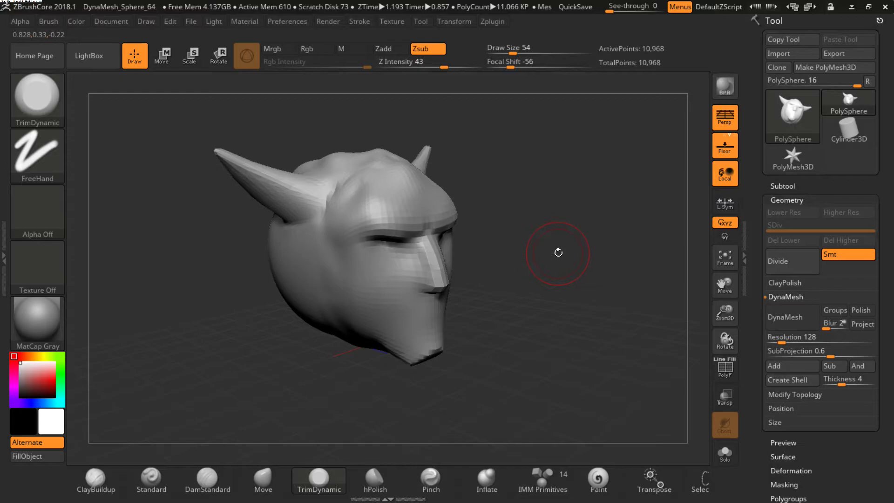
# Divide the mesh via Tool > Geometry to SDiv 2 with 44,066 points
pyautogui.moveTo(557, 249)
pyautogui.mouseDown()
pyautogui.moveTo(540, 230)
pyautogui.moveTo(553, 259)
pyautogui.moveTo(546, 212)
pyautogui.moveTo(533, 196)
pyautogui.moveTo(552, 230)
pyautogui.moveTo(548, 169)
pyautogui.moveTo(567, 216)
pyautogui.mouseUp()
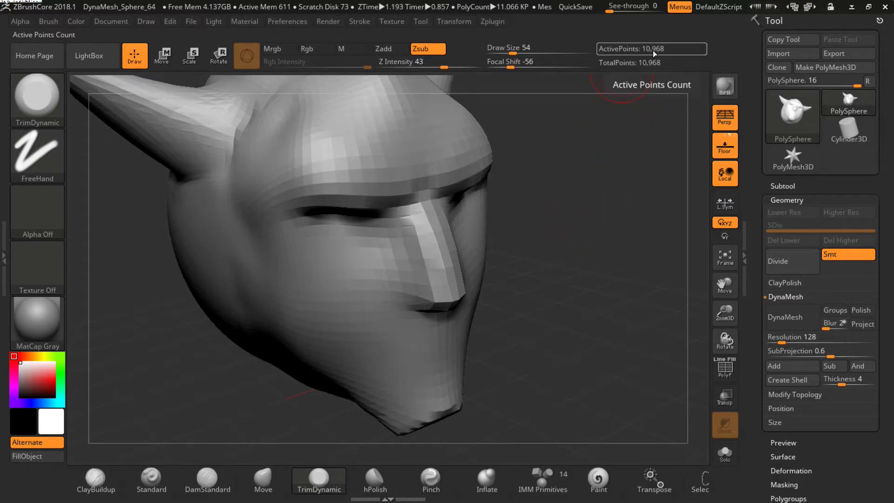
pyautogui.click(787, 196)
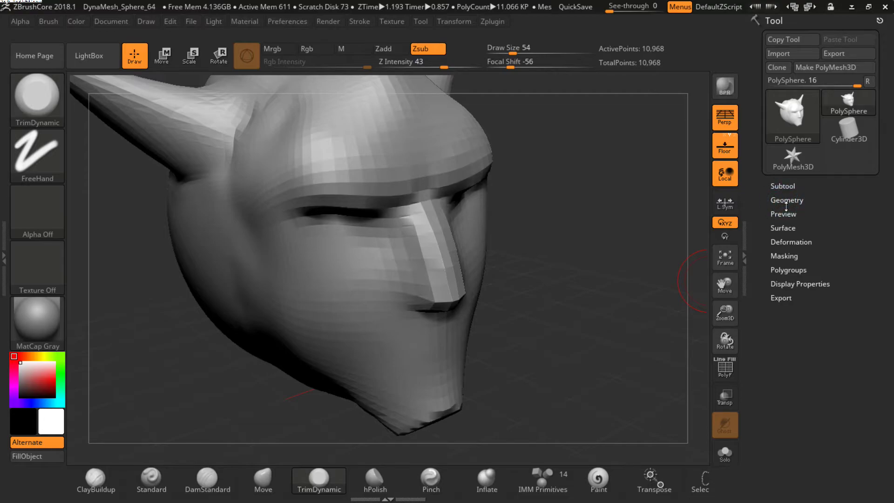
pyautogui.click(797, 200)
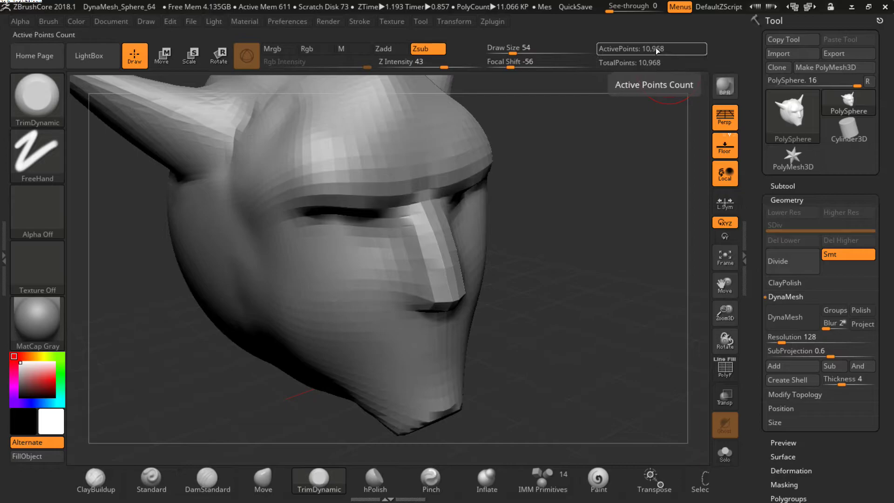
pyautogui.click(802, 262)
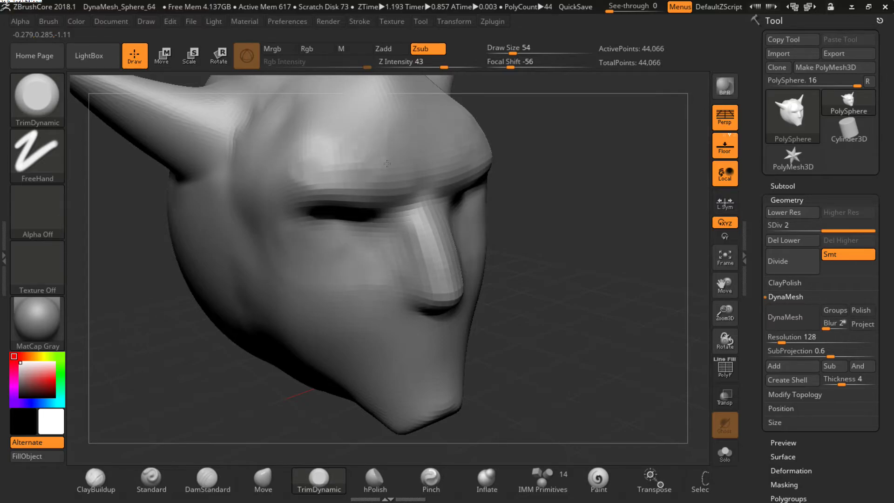
# Try ClayBuildup strokes and horizontal bands on the cheek, undoing each
pyautogui.click(113, 471)
pyautogui.moveTo(422, 212)
pyautogui.mouseDown()
pyautogui.moveTo(400, 265)
pyautogui.moveTo(338, 283)
pyautogui.moveTo(329, 275)
pyautogui.mouseUp()
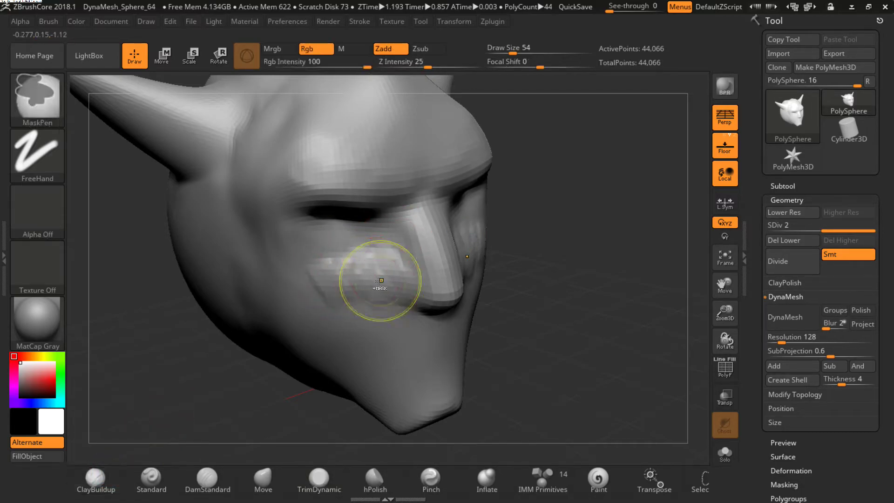
pyautogui.hotkey('ctrl', 'z')
pyautogui.hotkey('ctrl', 'z')
pyautogui.hotkey('ctrl', 'z')
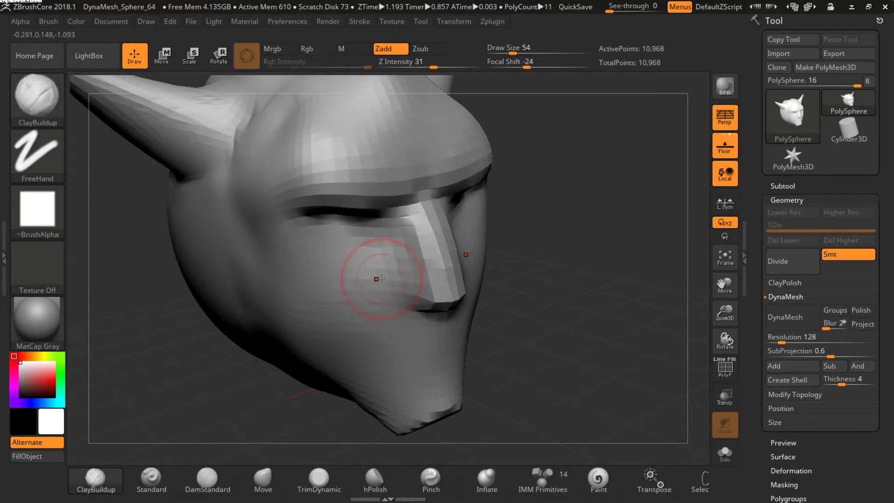
pyautogui.moveTo(372, 277); pyautogui.dragTo(348, 297)
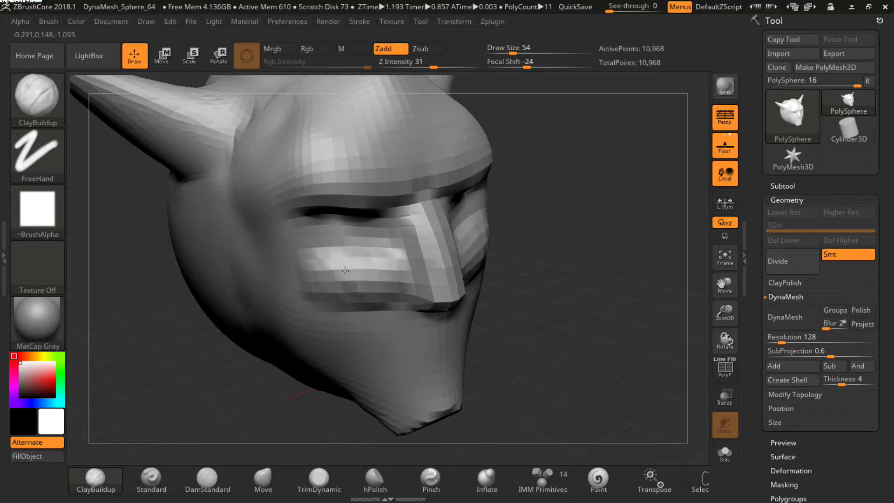
pyautogui.hotkey('ctrl', 'z')
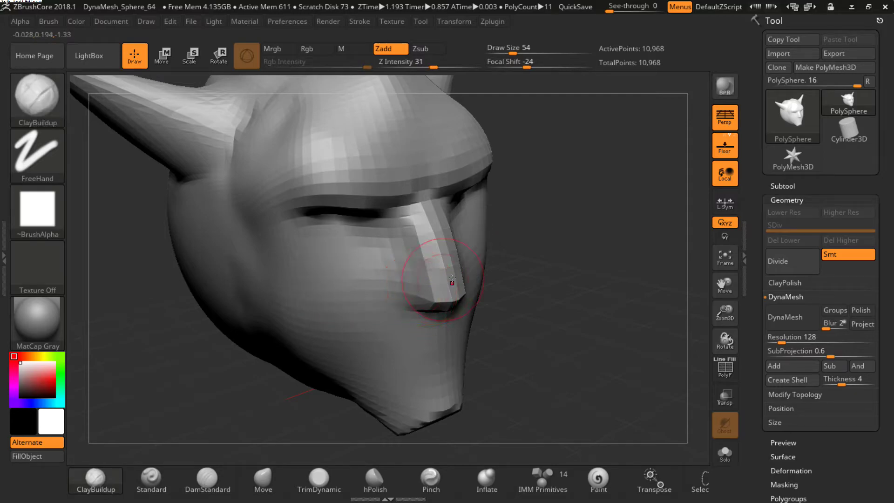
# Divide to SDiv 3 (176,258 points), discarding one trial cheek lump and adding another
pyautogui.click(800, 266)
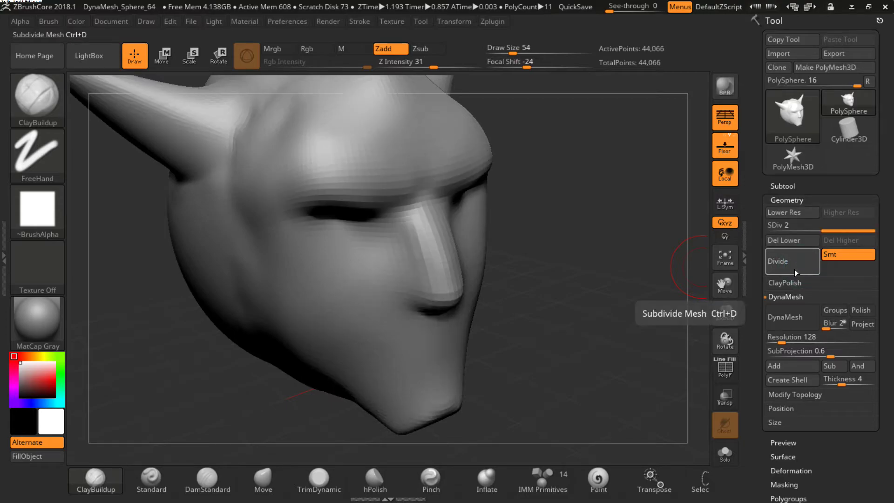
pyautogui.moveTo(316, 266); pyautogui.dragTo(316, 275)
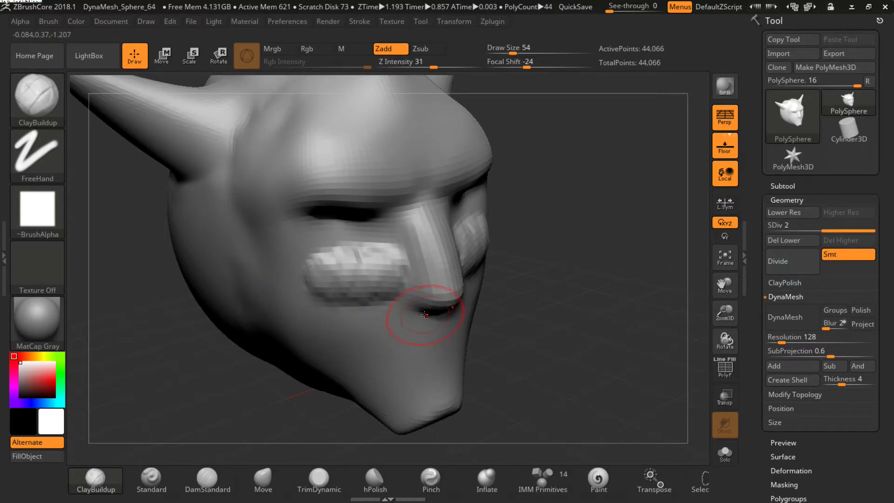
pyautogui.hotkey('ctrl', 'z')
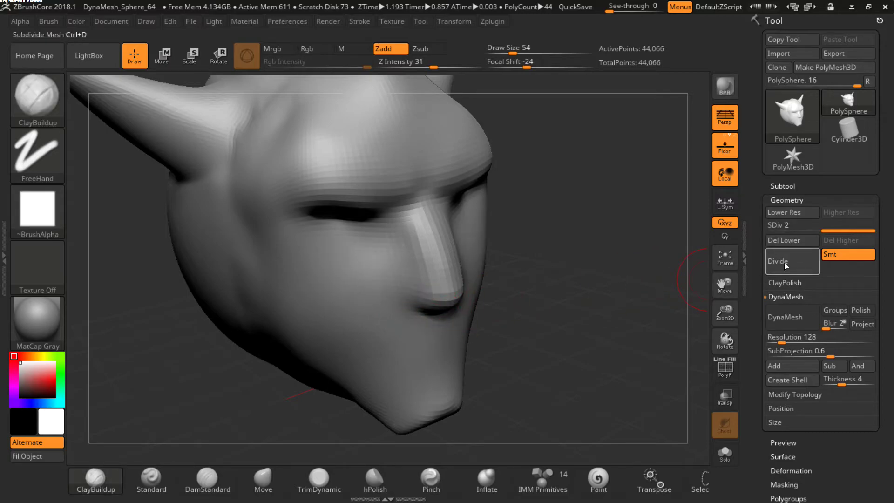
pyautogui.click(784, 262)
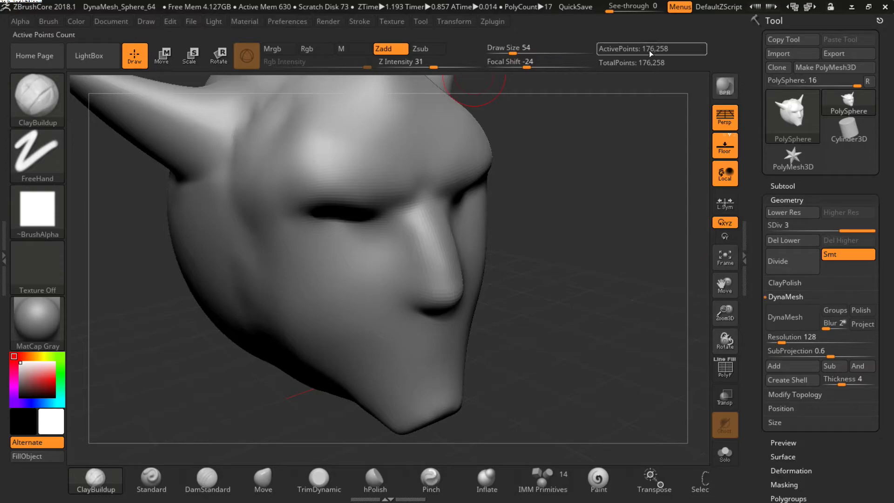
pyautogui.moveTo(326, 273)
pyautogui.mouseDown()
pyautogui.moveTo(334, 285)
pyautogui.moveTo(321, 281)
pyautogui.mouseUp()
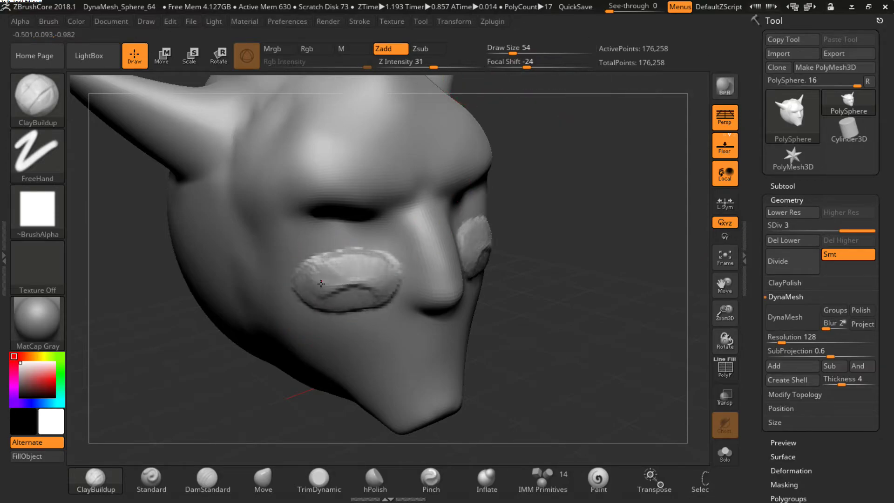
# Soften the cheek lump, raise a brow ridge, and build and smooth clay on the nose and chin
pyautogui.moveTo(299, 279)
pyautogui.keyDown('shift'); pyautogui.mouseDown()
pyautogui.moveTo(399, 269)
pyautogui.moveTo(326, 301)
pyautogui.moveTo(349, 259)
pyautogui.moveTo(267, 282)
pyautogui.moveTo(345, 268)
pyautogui.mouseUp(); pyautogui.keyUp('shift')
pyautogui.moveTo(480, 149)
pyautogui.mouseDown()
pyautogui.moveTo(321, 190)
pyautogui.moveTo(375, 178)
pyautogui.moveTo(433, 186)
pyautogui.mouseUp()
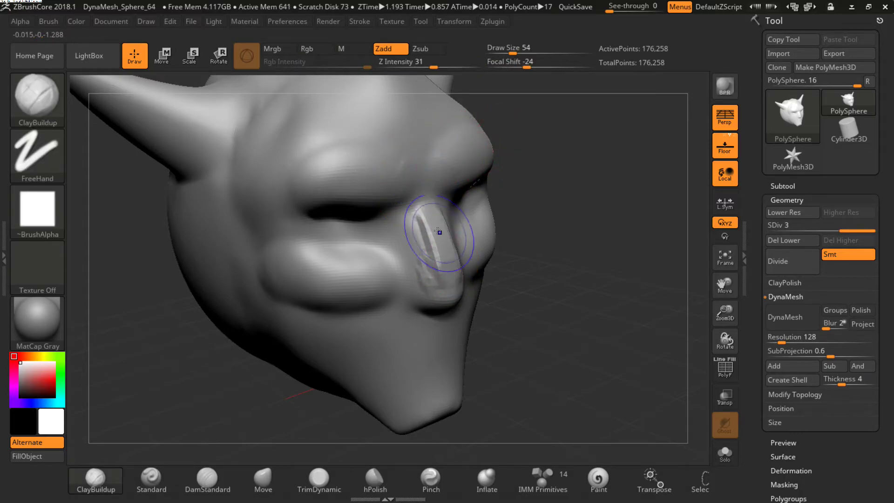
pyautogui.keyDown('shift'); pyautogui.moveTo(443, 231); pyautogui.dragTo(433, 238); pyautogui.keyUp('shift')
pyautogui.moveTo(594, 290)
pyautogui.mouseDown()
pyautogui.moveTo(430, 391)
pyautogui.moveTo(440, 388)
pyautogui.moveTo(421, 410)
pyautogui.mouseUp()
pyautogui.moveTo(367, 392)
pyautogui.mouseDown()
pyautogui.moveTo(328, 394)
pyautogui.moveTo(449, 390)
pyautogui.mouseUp()
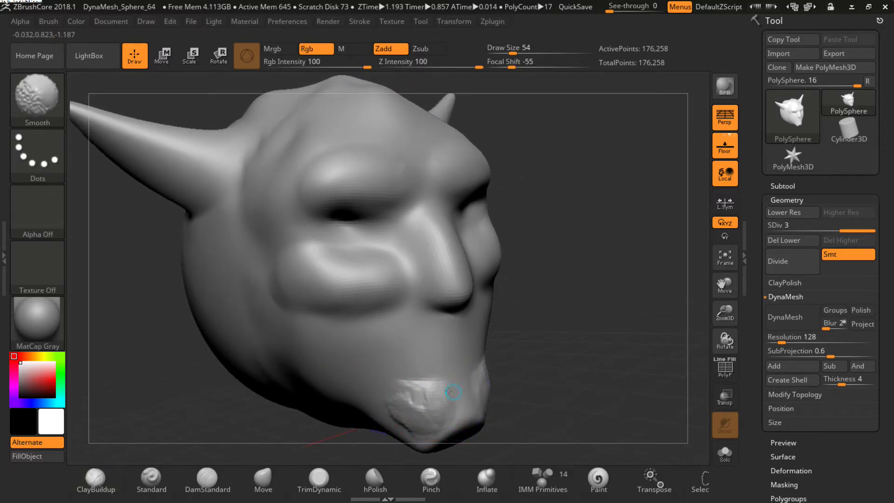
pyautogui.keyDown('shift'); pyautogui.moveTo(395, 395); pyautogui.dragTo(370, 354); pyautogui.keyUp('shift')
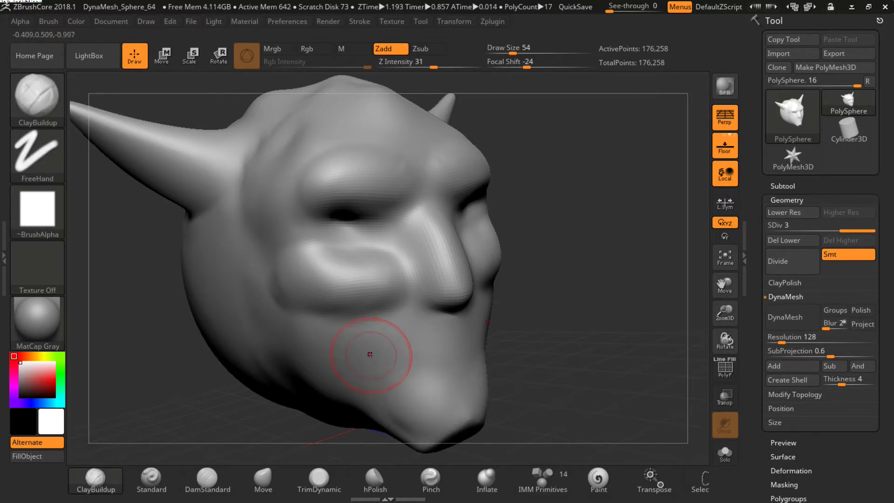
# Add clay ridges across the left cheek and streaky strokes along the lower jaw
pyautogui.moveTo(299, 300); pyautogui.dragTo(266, 267)
pyautogui.press('shift')
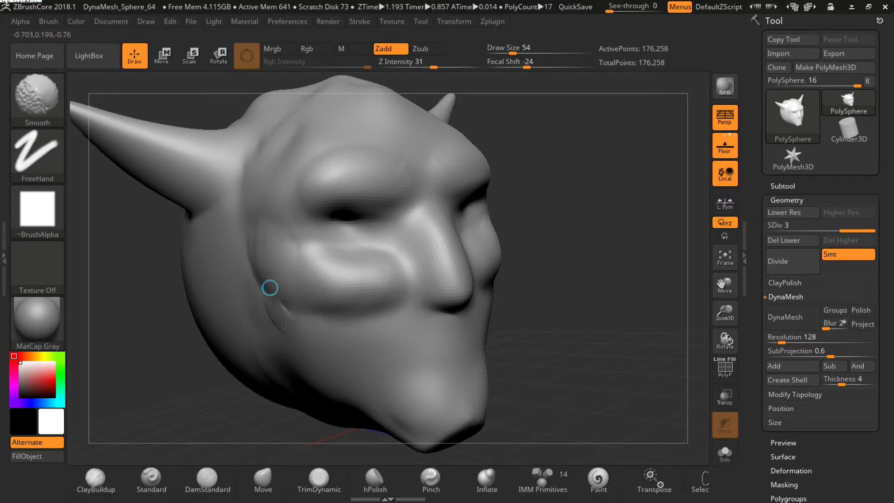
pyautogui.moveTo(284, 326); pyautogui.dragTo(245, 223)
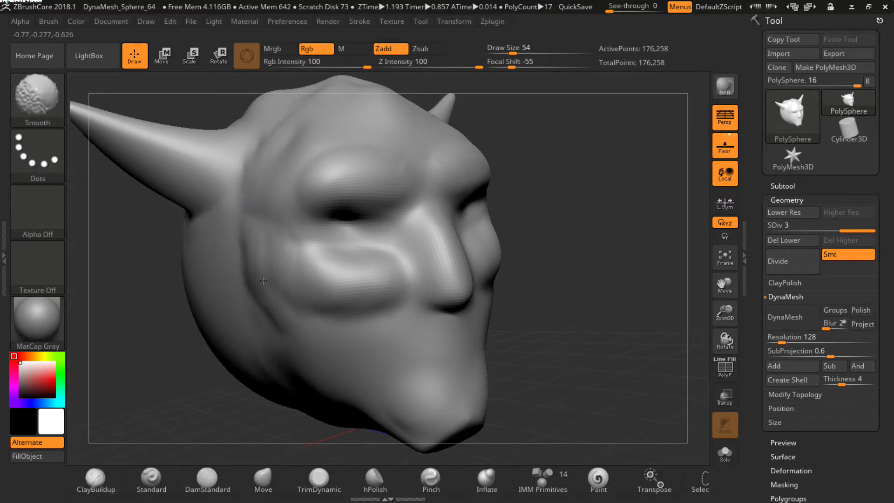
pyautogui.moveTo(294, 244)
pyautogui.mouseDown()
pyautogui.moveTo(381, 292)
pyautogui.moveTo(340, 347)
pyautogui.moveTo(321, 326)
pyautogui.moveTo(363, 279)
pyautogui.moveTo(374, 252)
pyautogui.moveTo(299, 264)
pyautogui.mouseUp()
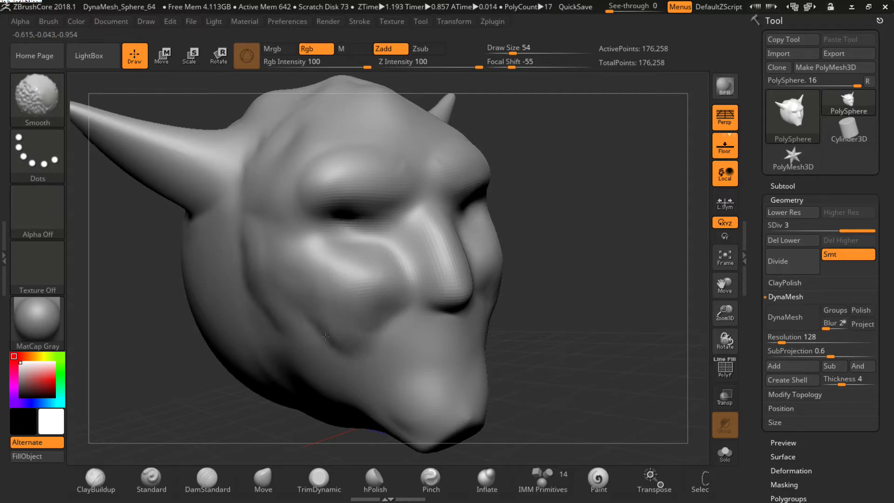
pyautogui.moveTo(319, 359)
pyautogui.mouseDown()
pyautogui.moveTo(400, 391)
pyautogui.moveTo(386, 409)
pyautogui.moveTo(373, 379)
pyautogui.mouseUp()
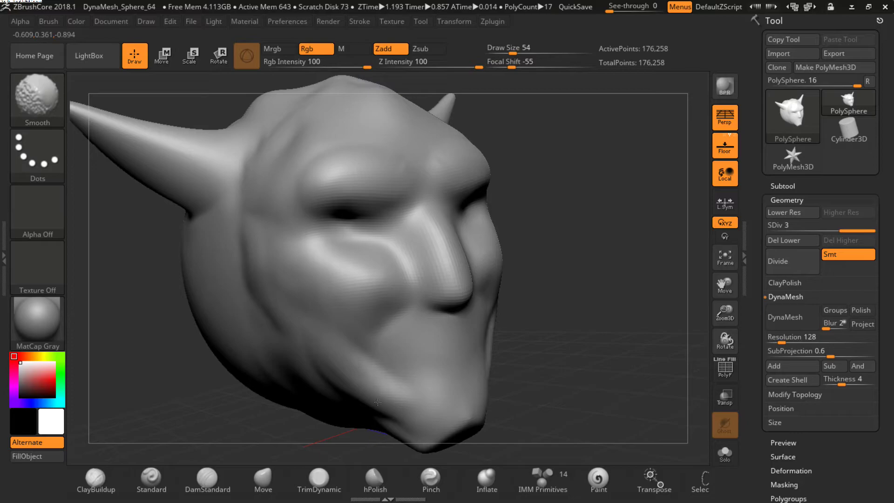
# Build up the chin and lips around the mouth, then smooth the chin
pyautogui.moveTo(417, 354)
pyautogui.mouseDown()
pyautogui.moveTo(424, 410)
pyautogui.moveTo(425, 359)
pyautogui.moveTo(475, 317)
pyautogui.mouseUp()
pyautogui.moveTo(394, 335)
pyautogui.mouseDown()
pyautogui.moveTo(447, 340)
pyautogui.moveTo(428, 358)
pyautogui.moveTo(466, 326)
pyautogui.mouseUp()
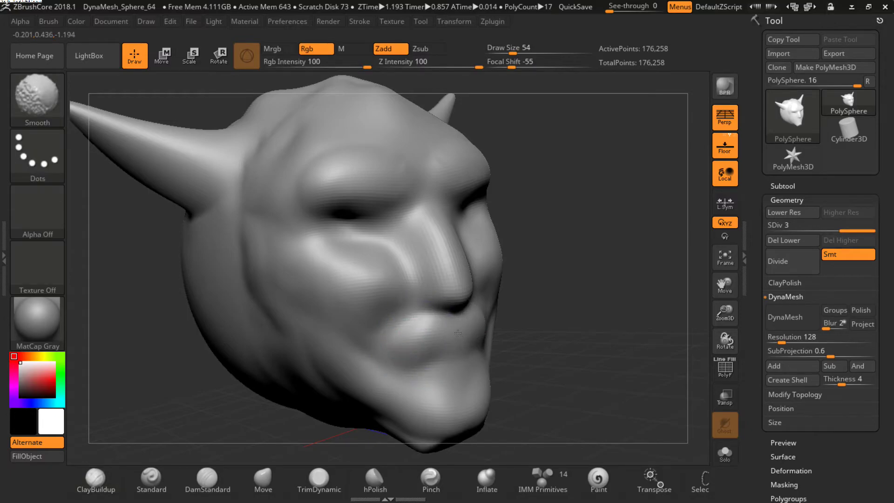
pyautogui.keyDown('shift'); pyautogui.moveTo(463, 363); pyautogui.dragTo(442, 368); pyautogui.keyUp('shift')
pyautogui.moveTo(549, 335)
pyautogui.mouseDown()
pyautogui.moveTo(589, 305)
pyautogui.moveTo(564, 342)
pyautogui.moveTo(489, 261)
pyautogui.mouseUp()
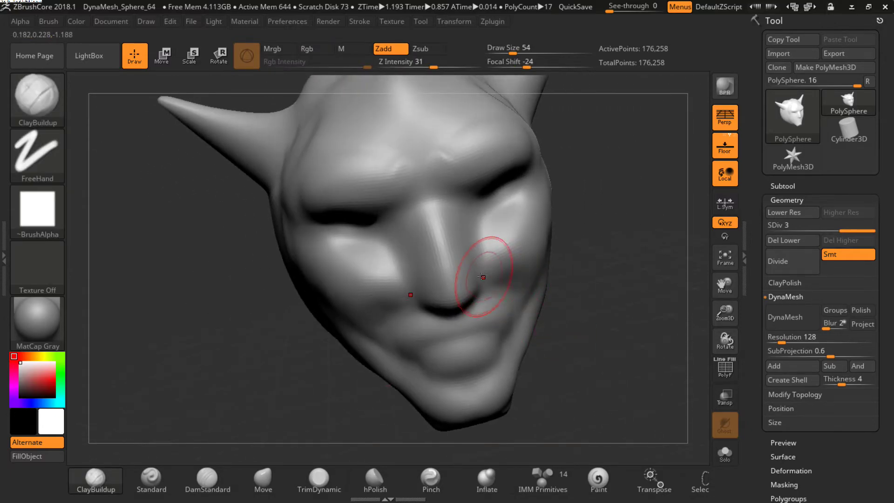
# Smooth the nose tip, nose bridge and the eye corner
pyautogui.keyDown('shift'); pyautogui.moveTo(447, 291); pyautogui.dragTo(413, 292); pyautogui.keyUp('shift')
pyautogui.moveTo(429, 197)
pyautogui.mouseDown()
pyautogui.moveTo(409, 236)
pyautogui.moveTo(401, 196)
pyautogui.moveTo(301, 115)
pyautogui.moveTo(340, 153)
pyautogui.moveTo(386, 158)
pyautogui.moveTo(290, 141)
pyautogui.moveTo(345, 196)
pyautogui.moveTo(419, 205)
pyautogui.mouseUp()
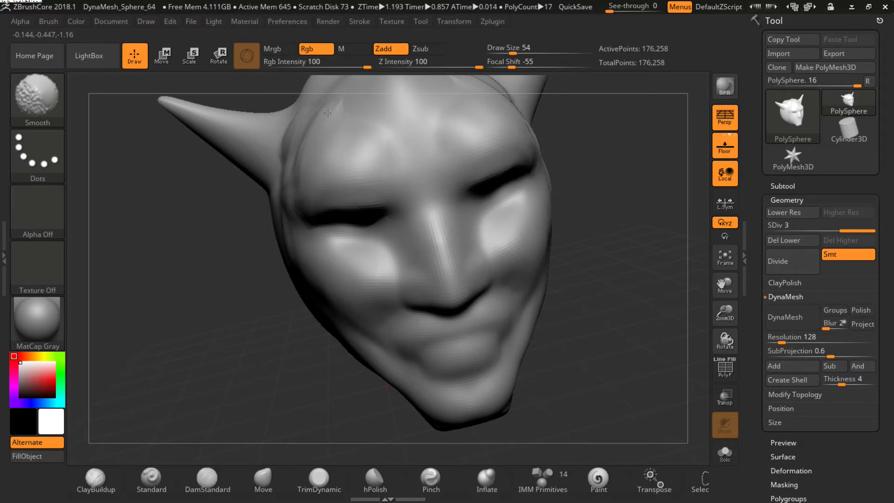
pyautogui.moveTo(540, 149)
pyautogui.mouseDown()
pyautogui.moveTo(578, 154)
pyautogui.moveTo(585, 171)
pyautogui.mouseUp()
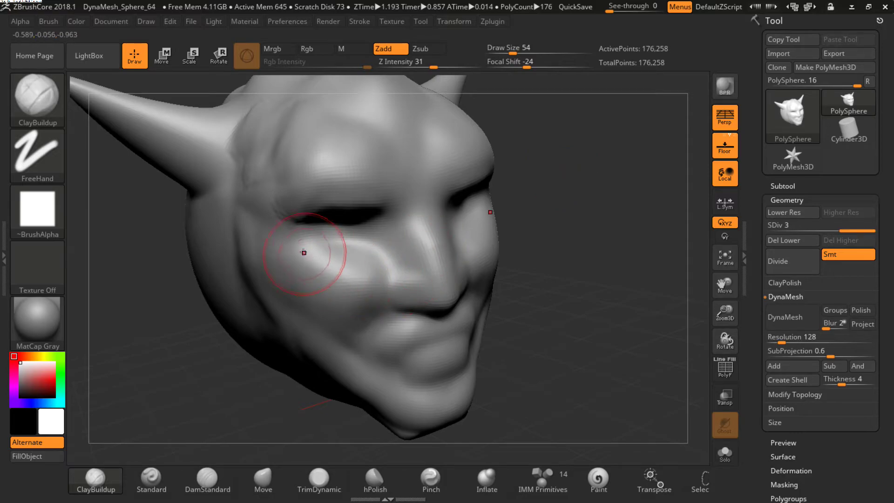
pyautogui.press('shift')
pyautogui.moveTo(289, 233)
pyautogui.keyDown('shift'); pyautogui.mouseDown()
pyautogui.moveTo(265, 180)
pyautogui.moveTo(253, 195)
pyautogui.mouseUp(); pyautogui.keyUp('shift')
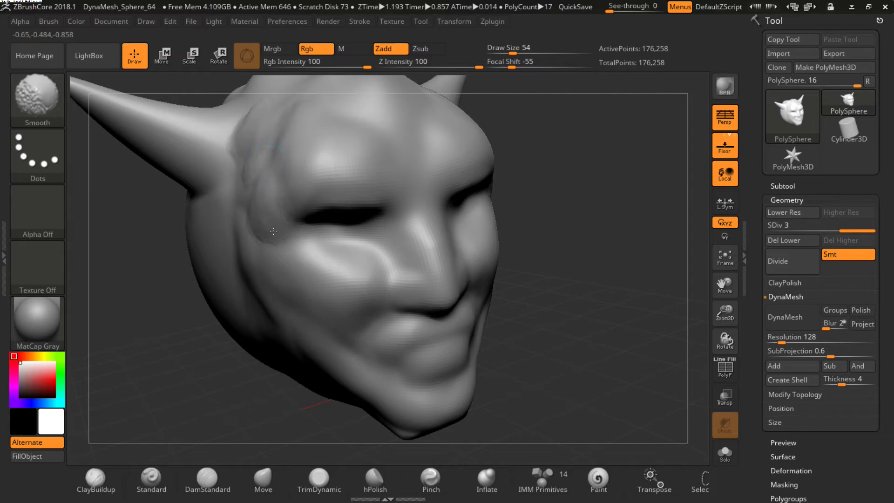
# Scribble diagonal ClayBuildup strokes across the forehead
pyautogui.moveTo(248, 159); pyautogui.dragTo(279, 121)
pyautogui.moveTo(261, 173); pyautogui.dragTo(293, 116)
pyautogui.moveTo(288, 177); pyautogui.dragTo(322, 114)
pyautogui.moveTo(335, 158)
pyautogui.mouseDown()
pyautogui.moveTo(349, 120)
pyautogui.moveTo(396, 149)
pyautogui.moveTo(447, 117)
pyautogui.moveTo(373, 139)
pyautogui.moveTo(466, 103)
pyautogui.mouseUp()
pyautogui.moveTo(573, 146); pyautogui.dragTo(579, 138)
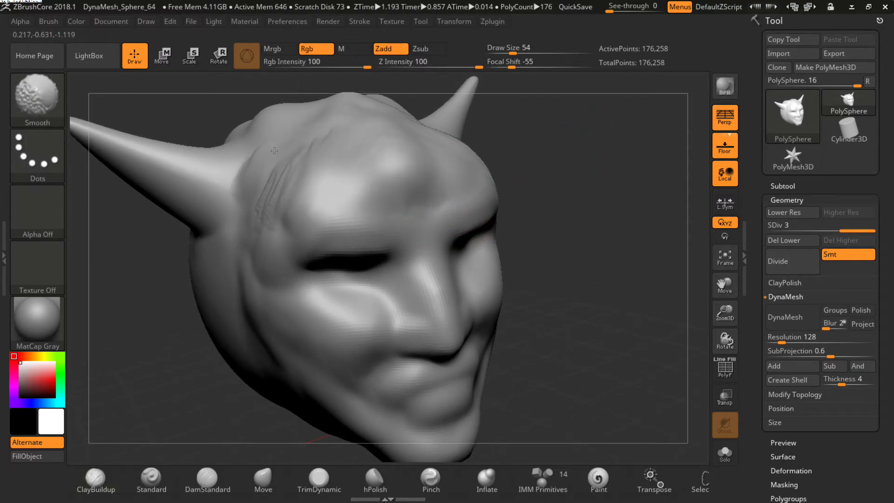
pyautogui.moveTo(507, 182)
pyautogui.mouseDown()
pyautogui.moveTo(569, 185)
pyautogui.moveTo(596, 204)
pyautogui.moveTo(489, 215)
pyautogui.mouseUp()
# Build ridged clay around the left horn base and brow, smoothing it to blend into the head
pyautogui.moveTo(284, 217); pyautogui.dragTo(298, 170)
pyautogui.moveTo(326, 219)
pyautogui.mouseDown()
pyautogui.moveTo(305, 165)
pyautogui.moveTo(271, 227)
pyautogui.mouseUp()
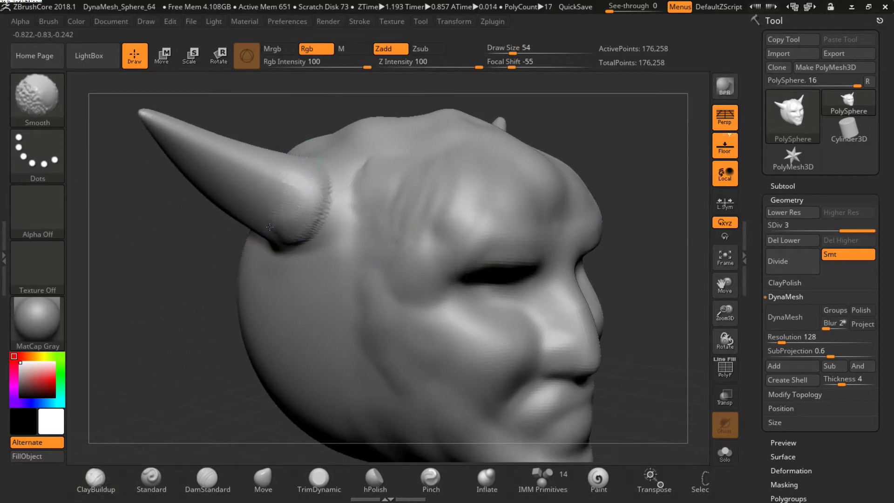
pyautogui.moveTo(259, 170)
pyautogui.mouseDown()
pyautogui.moveTo(280, 196)
pyautogui.moveTo(251, 219)
pyautogui.mouseUp()
pyautogui.moveTo(251, 154)
pyautogui.keyDown('shift'); pyautogui.mouseDown()
pyautogui.moveTo(285, 171)
pyautogui.moveTo(214, 196)
pyautogui.moveTo(225, 152)
pyautogui.moveTo(204, 161)
pyautogui.mouseUp(); pyautogui.keyUp('shift')
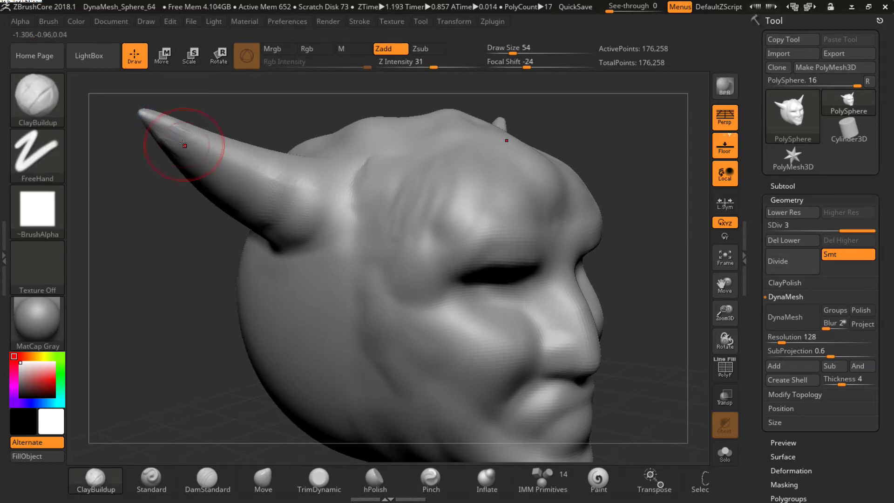
pyautogui.keyDown('shift'); pyautogui.moveTo(180, 138); pyautogui.dragTo(171, 143); pyautogui.keyUp('shift')
pyautogui.moveTo(293, 170); pyautogui.dragTo(276, 227)
pyautogui.moveTo(313, 186)
pyautogui.keyDown('shift'); pyautogui.mouseDown()
pyautogui.moveTo(326, 205)
pyautogui.moveTo(295, 236)
pyautogui.mouseUp(); pyautogui.keyUp('shift')
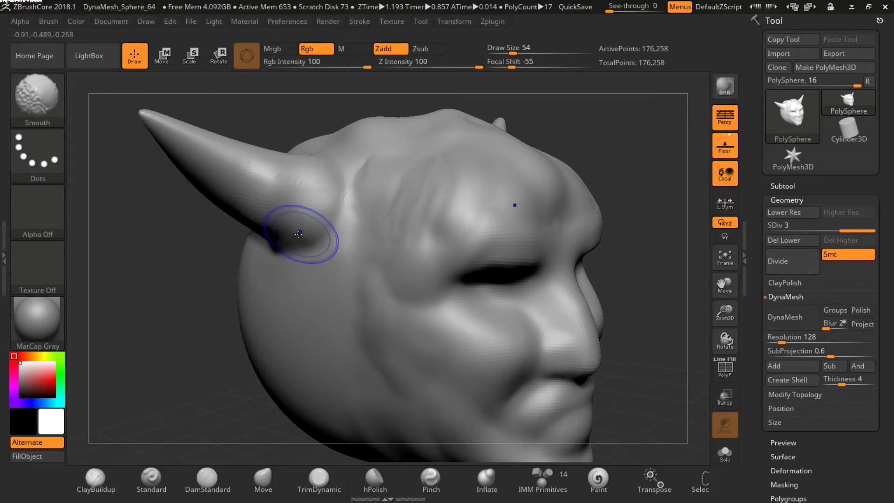
pyautogui.moveTo(319, 200)
pyautogui.mouseDown()
pyautogui.moveTo(349, 192)
pyautogui.moveTo(321, 207)
pyautogui.mouseUp()
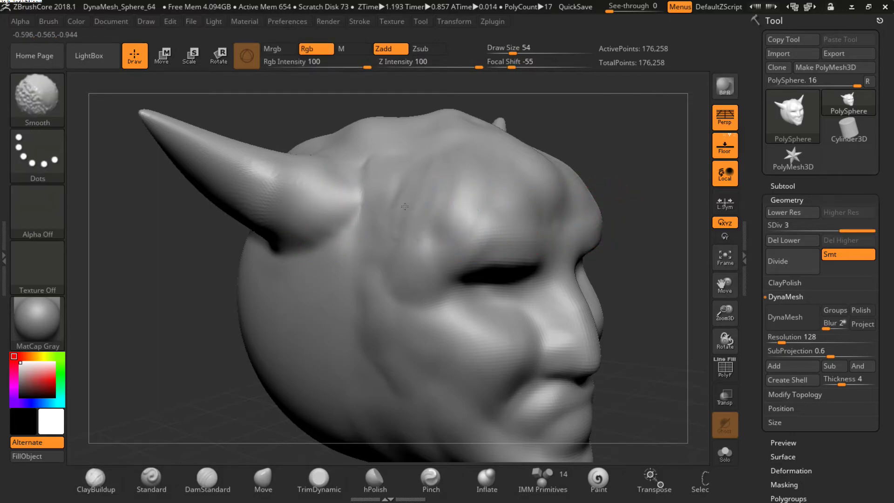
pyautogui.moveTo(618, 155)
pyautogui.mouseDown()
pyautogui.moveTo(513, 147)
pyautogui.moveTo(549, 198)
pyautogui.mouseUp()
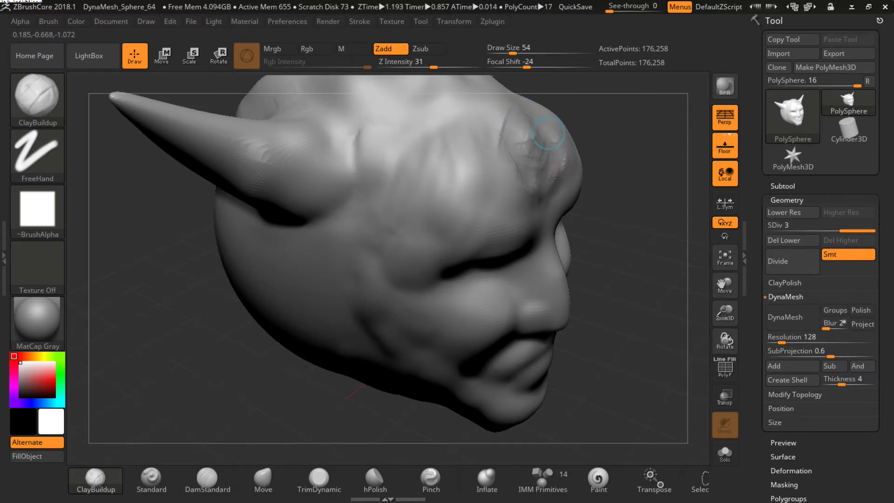
# Add clay grooves on the temple and Shift-smooth away the stray forehead bump
pyautogui.moveTo(624, 195); pyautogui.dragTo(558, 136)
pyautogui.press('shift')
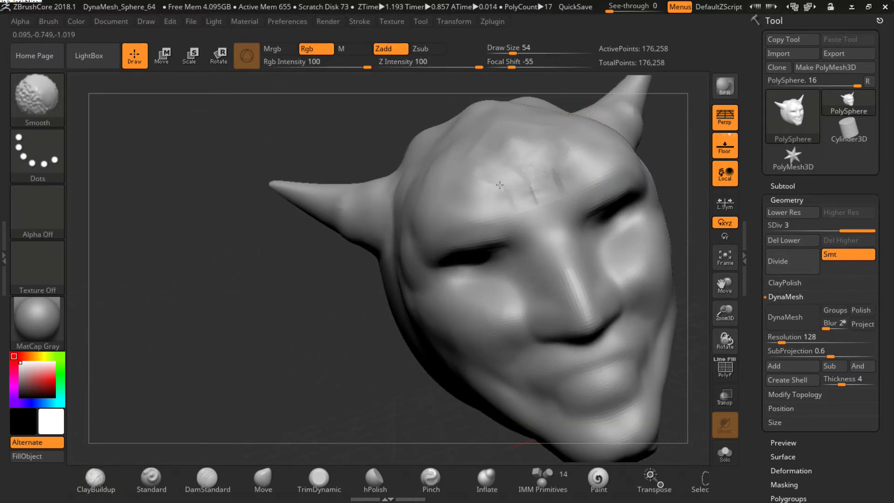
pyautogui.click(517, 142)
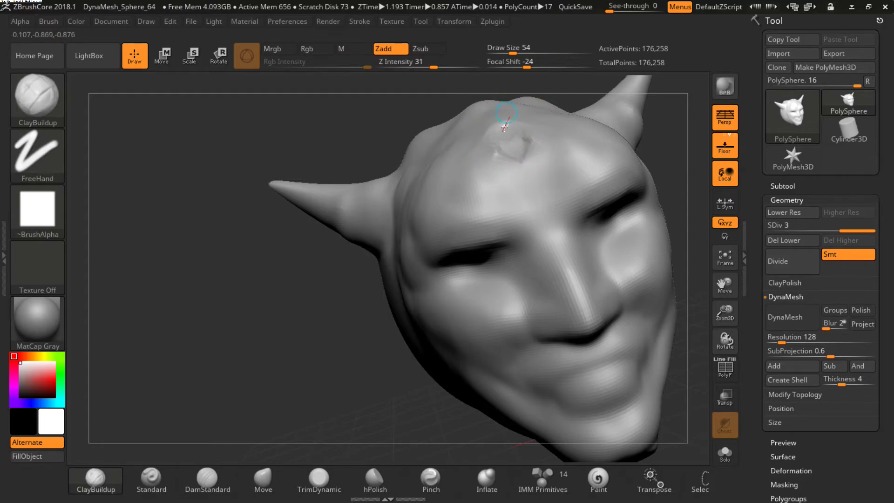
pyautogui.press('shift')
pyautogui.keyDown('shift'); pyautogui.moveTo(535, 144); pyautogui.dragTo(512, 149); pyautogui.keyUp('shift')
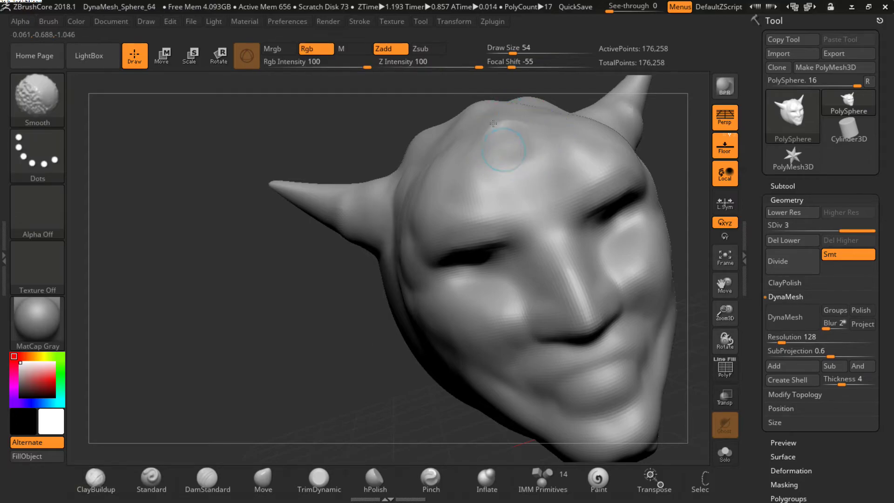
pyautogui.click(479, 181)
pyautogui.press('shift')
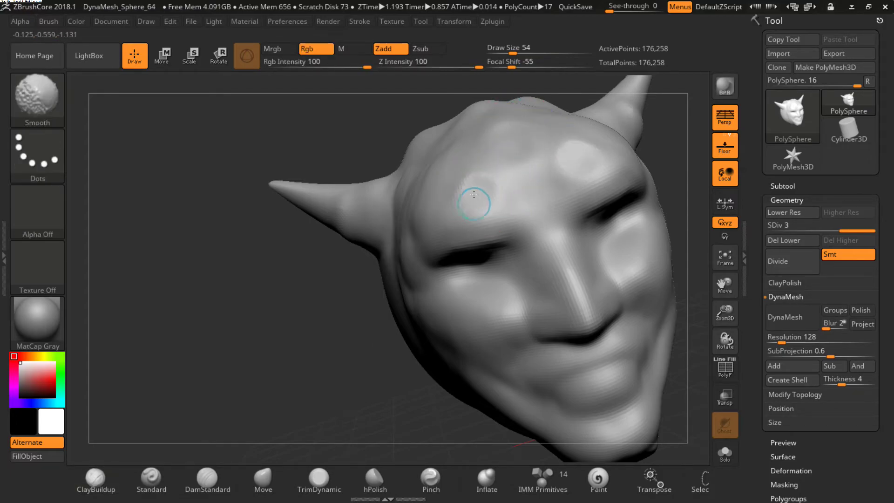
# Turn the head to a side view and shrink the brush for detail work
pyautogui.moveTo(535, 261)
pyautogui.mouseDown()
pyautogui.moveTo(593, 262)
pyautogui.moveTo(609, 241)
pyautogui.moveTo(499, 275)
pyautogui.mouseUp()
pyautogui.moveTo(634, 202)
pyautogui.mouseDown()
pyautogui.moveTo(529, 259)
pyautogui.moveTo(503, 263)
pyautogui.mouseUp()
pyautogui.press('s')
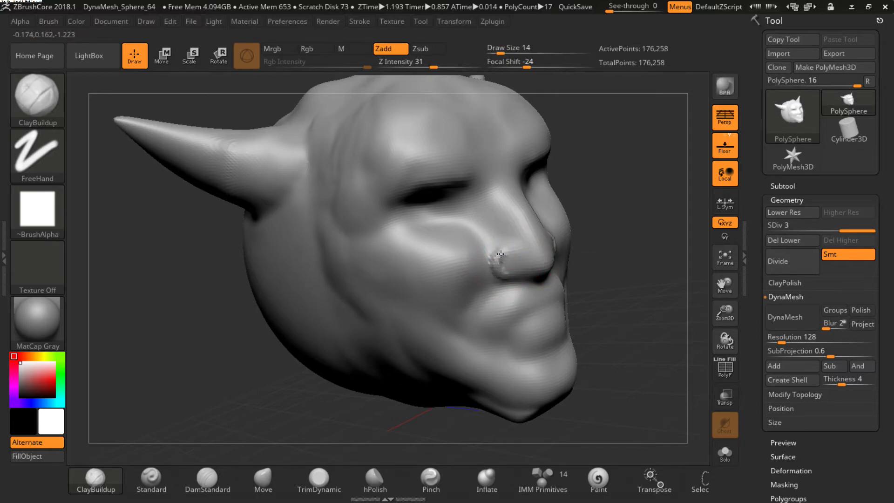
# Add rough clay on the nose tip and bridge, then smooth it
pyautogui.moveTo(501, 269)
pyautogui.mouseDown()
pyautogui.moveTo(508, 253)
pyautogui.moveTo(527, 255)
pyautogui.mouseUp()
pyautogui.press('s')
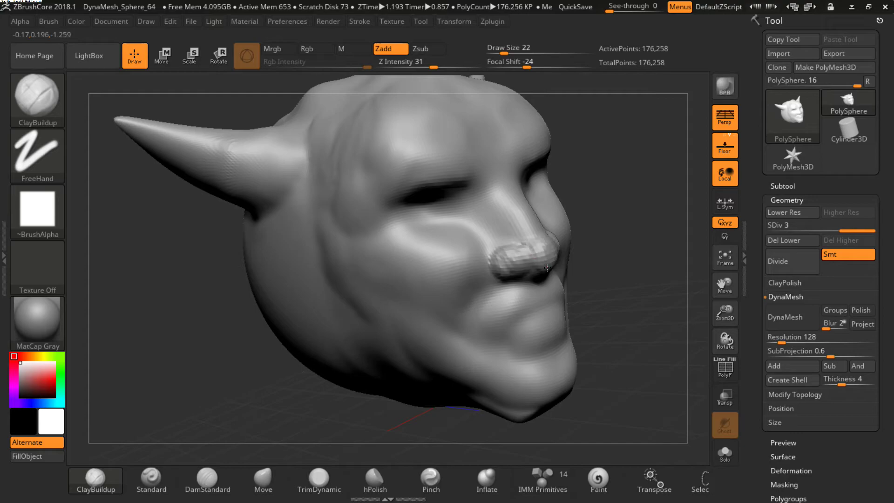
pyautogui.moveTo(520, 221); pyautogui.dragTo(488, 181)
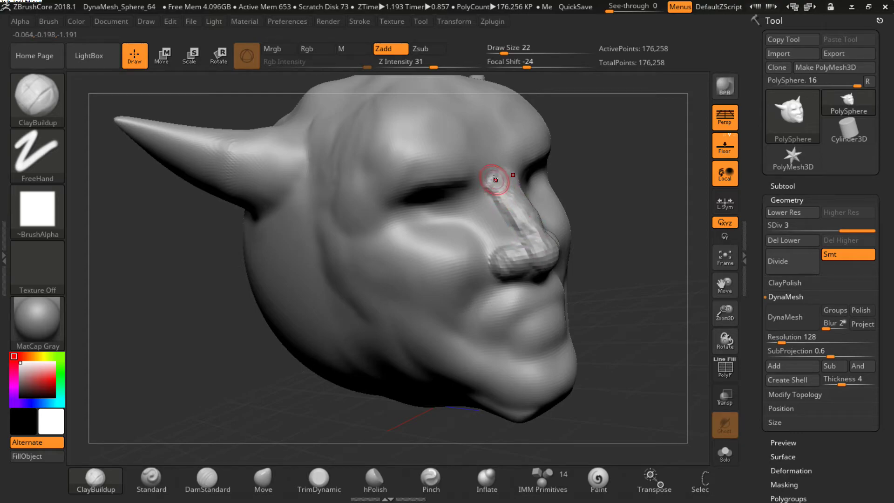
pyautogui.press('shift')
pyautogui.moveTo(508, 272)
pyautogui.keyDown('shift'); pyautogui.mouseDown()
pyautogui.moveTo(538, 253)
pyautogui.moveTo(515, 210)
pyautogui.mouseUp(); pyautogui.keyUp('shift')
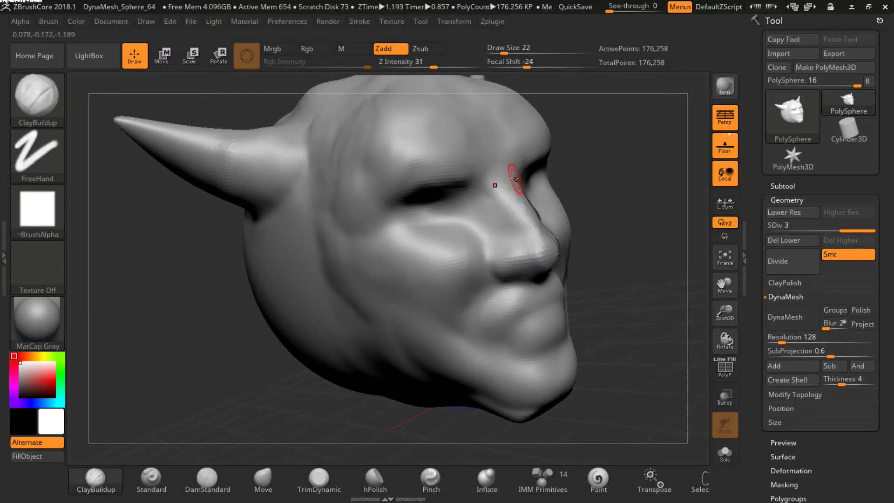
# Build a small bump and scribbly clay texture on the cheek
pyautogui.moveTo(607, 170); pyautogui.dragTo(619, 173)
pyautogui.moveTo(489, 225)
pyautogui.mouseDown()
pyautogui.moveTo(453, 227)
pyautogui.moveTo(478, 255)
pyautogui.mouseUp()
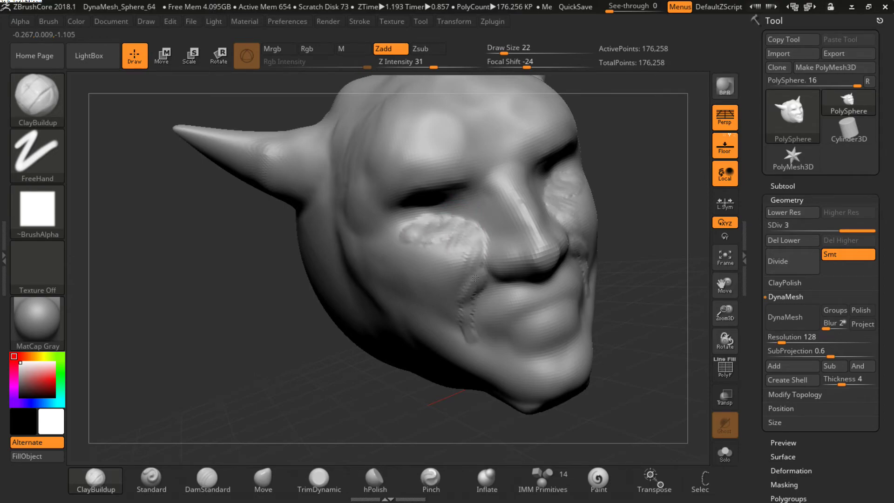
pyautogui.moveTo(453, 269); pyautogui.dragTo(423, 247)
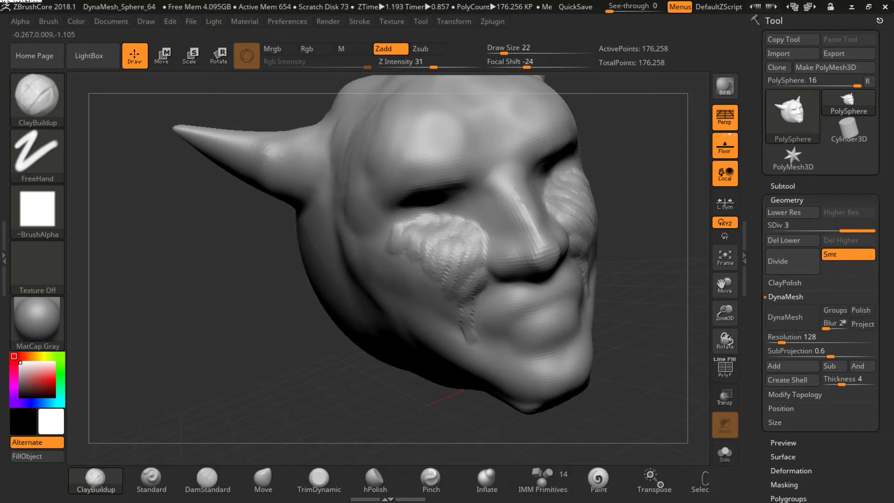
# Raise the upper lip and smooth its jagged edge, ending in a front view
pyautogui.press('shift')
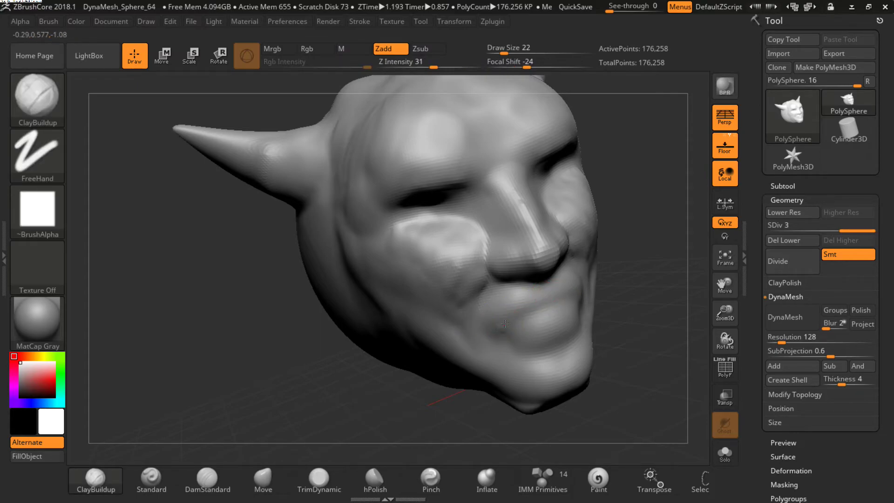
pyautogui.moveTo(540, 301)
pyautogui.mouseDown()
pyautogui.moveTo(529, 305)
pyautogui.moveTo(549, 314)
pyautogui.moveTo(553, 335)
pyautogui.mouseUp()
pyautogui.keyDown('shift'); pyautogui.moveTo(524, 336); pyautogui.dragTo(494, 331); pyautogui.keyUp('shift')
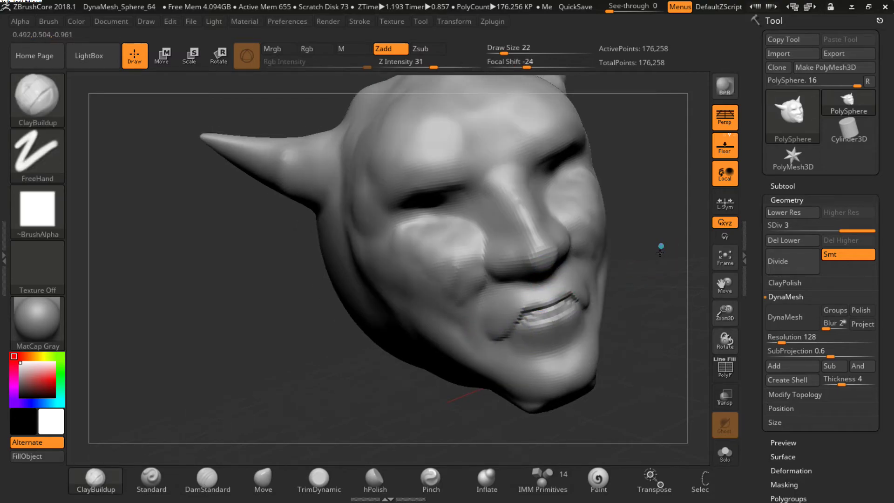
pyautogui.moveTo(561, 279); pyautogui.dragTo(544, 309, button='right')
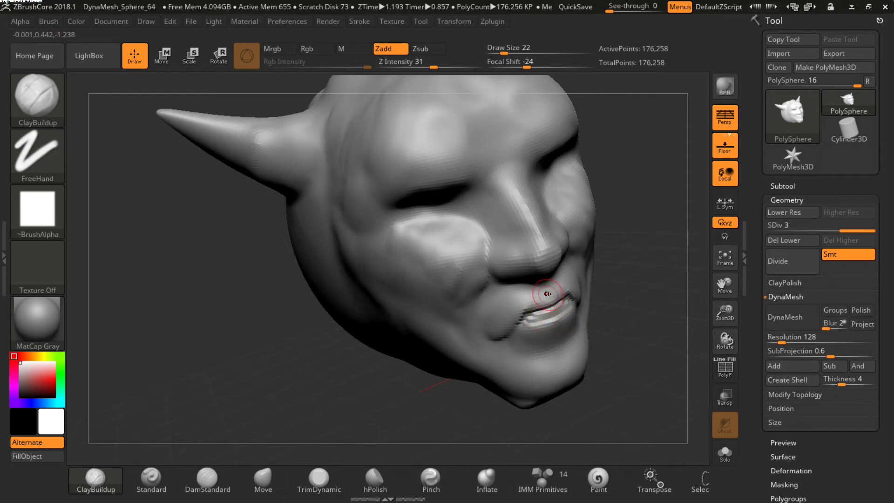
pyautogui.moveTo(638, 256)
pyautogui.mouseDown()
pyautogui.moveTo(652, 242)
pyautogui.moveTo(545, 285)
pyautogui.mouseUp()
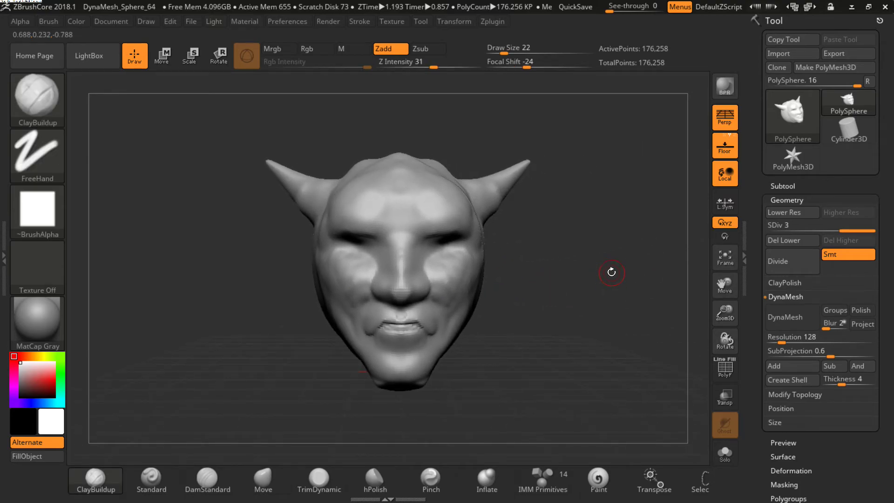
# Move the SDiv slider between levels 1 and 4, finally leaving the head at SDiv 1
pyautogui.moveTo(560, 251)
pyautogui.mouseDown()
pyautogui.moveTo(543, 248)
pyautogui.moveTo(645, 283)
pyautogui.mouseUp()
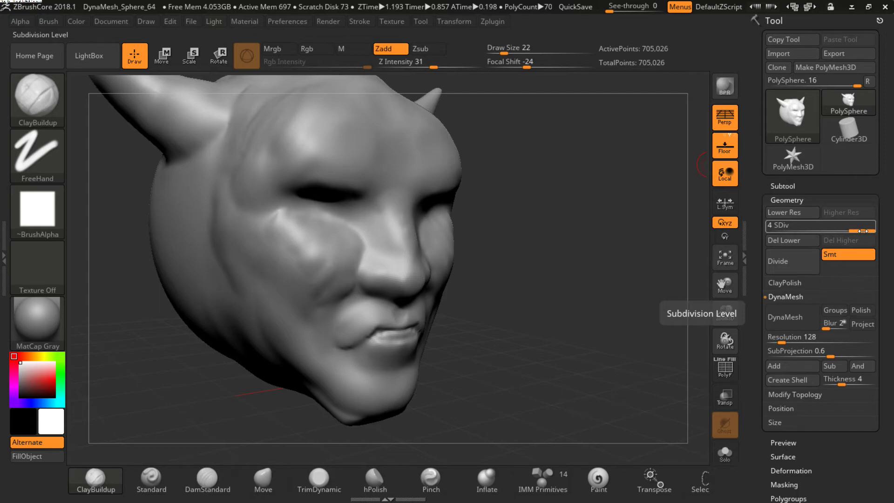
pyautogui.moveTo(862, 230); pyautogui.dragTo(840, 231)
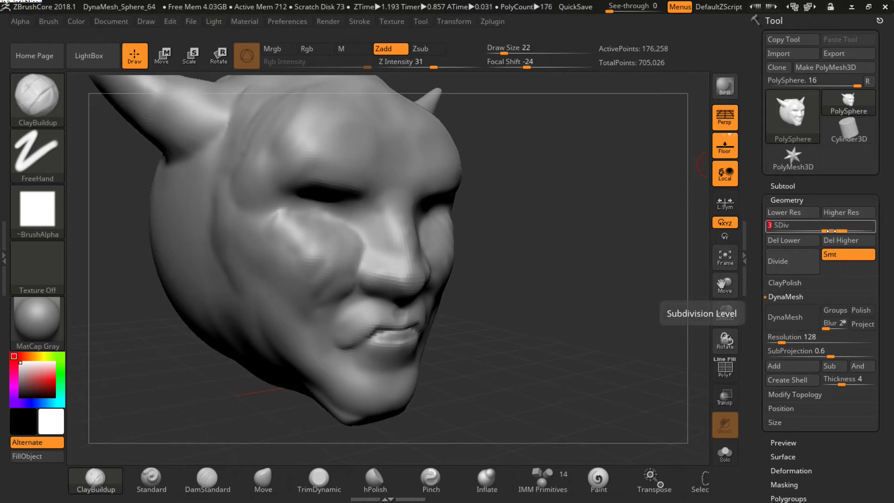
pyautogui.moveTo(831, 231); pyautogui.dragTo(855, 225)
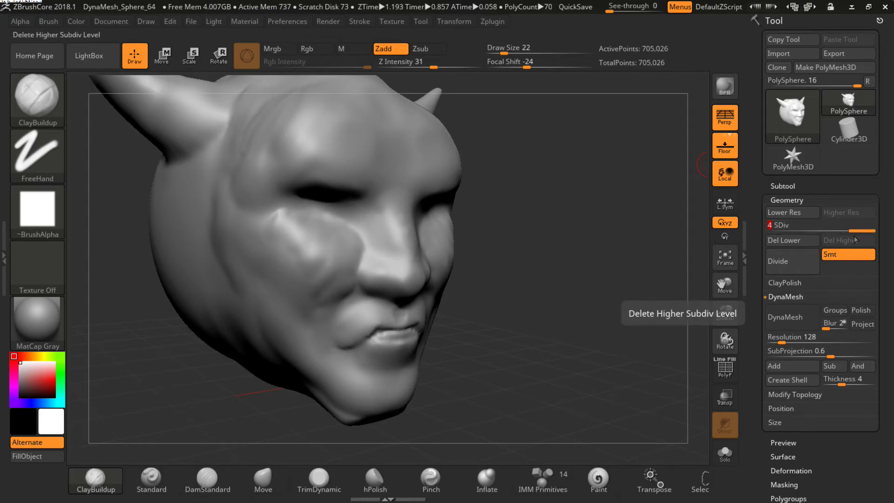
pyautogui.click(858, 230)
pyautogui.moveTo(857, 230); pyautogui.dragTo(842, 230)
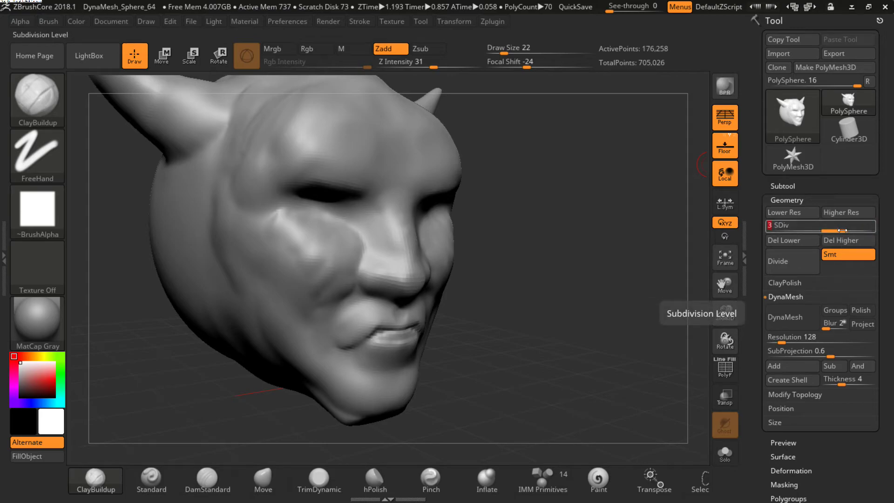
pyautogui.moveTo(837, 231); pyautogui.dragTo(775, 232)
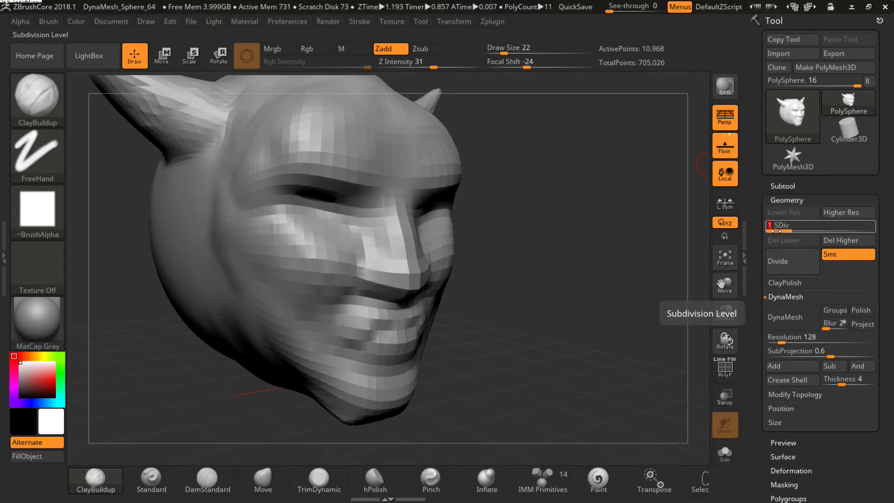
pyautogui.moveTo(780, 227); pyautogui.dragTo(842, 233)
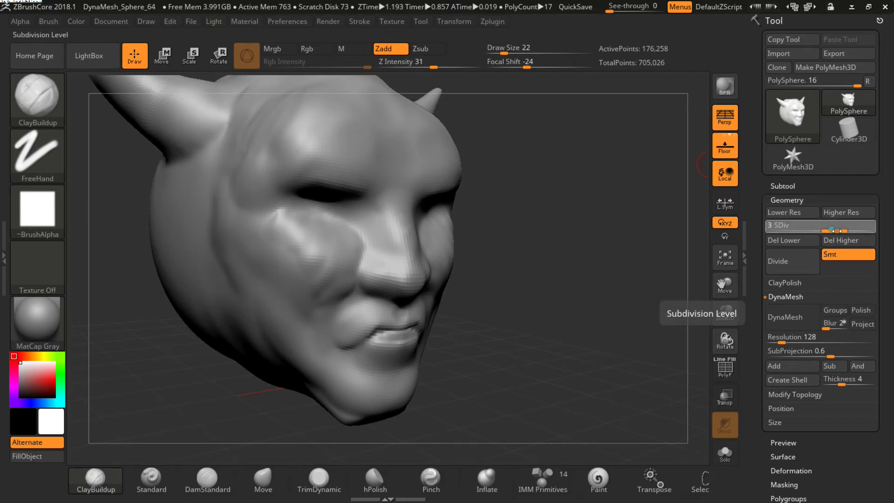
pyautogui.moveTo(840, 229); pyautogui.dragTo(868, 229)
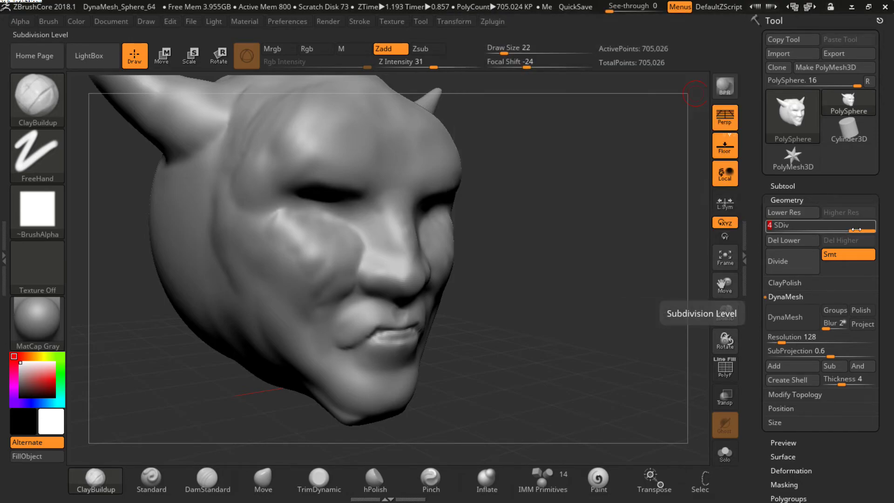
pyautogui.moveTo(856, 229); pyautogui.dragTo(837, 232)
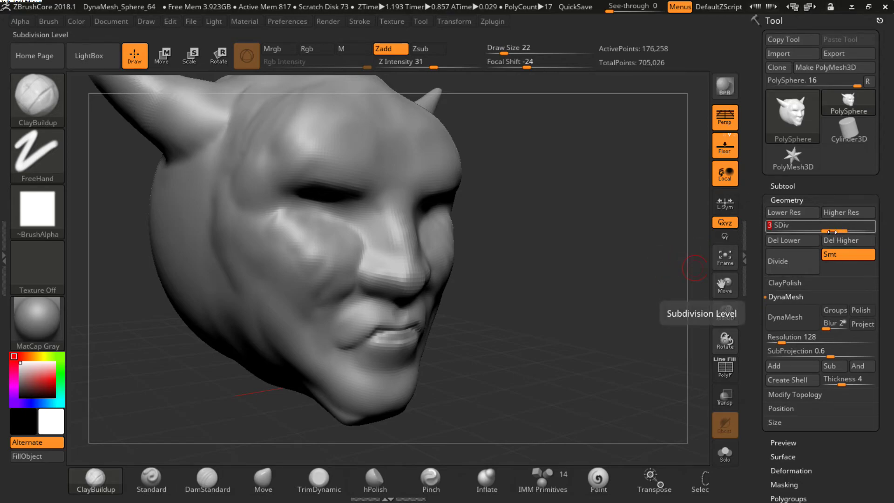
pyautogui.moveTo(832, 232)
pyautogui.mouseDown()
pyautogui.moveTo(861, 228)
pyautogui.moveTo(841, 229)
pyautogui.mouseUp()
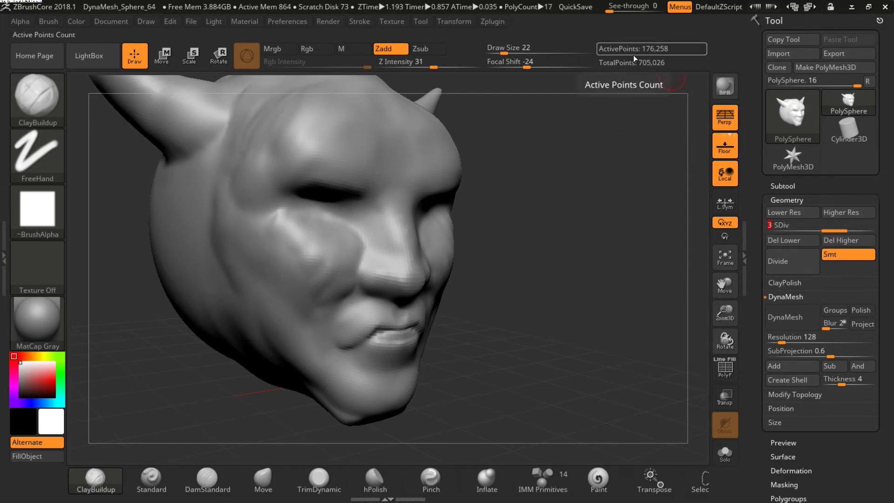
pyautogui.moveTo(833, 230); pyautogui.dragTo(813, 230)
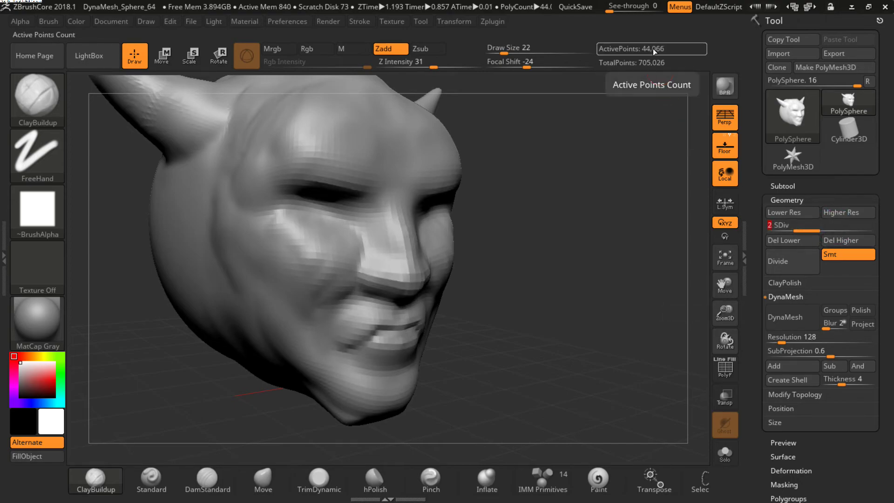
pyautogui.moveTo(813, 230); pyautogui.dragTo(782, 230)
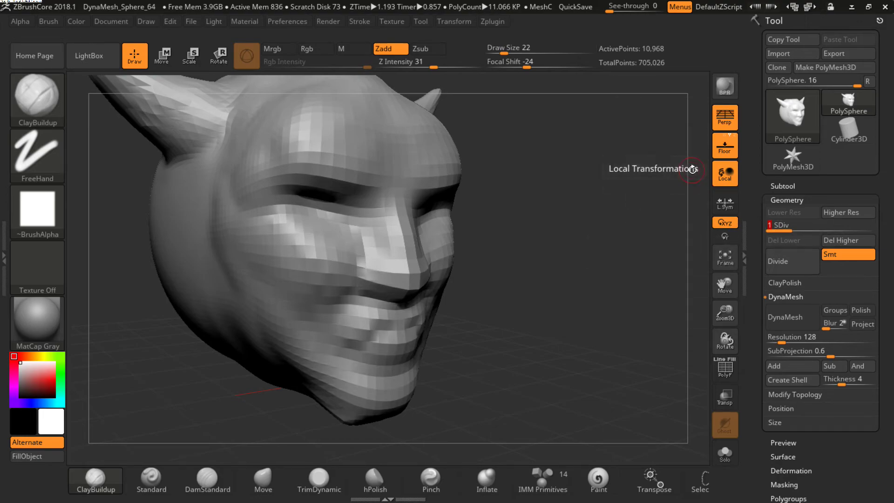
pyautogui.moveTo(787, 229); pyautogui.dragTo(808, 229)
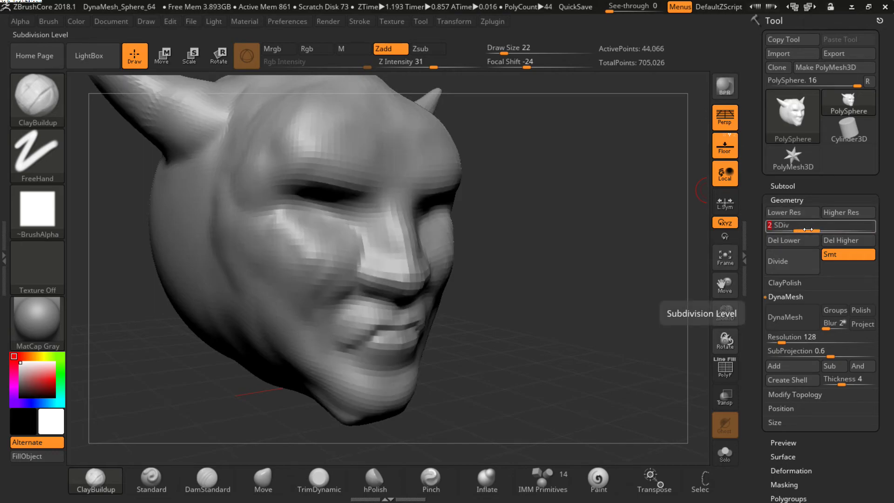
pyautogui.moveTo(808, 229); pyautogui.dragTo(869, 232)
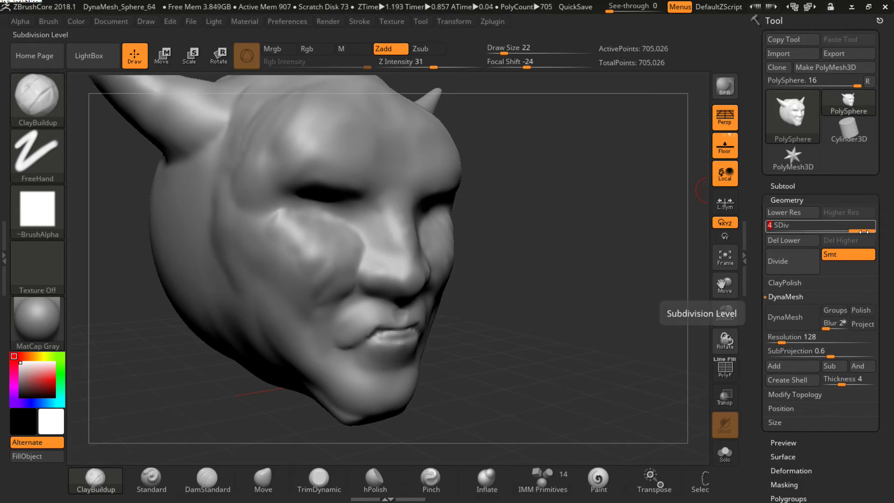
pyautogui.moveTo(863, 232)
pyautogui.mouseDown()
pyautogui.moveTo(778, 233)
pyautogui.moveTo(828, 236)
pyautogui.moveTo(796, 237)
pyautogui.mouseUp()
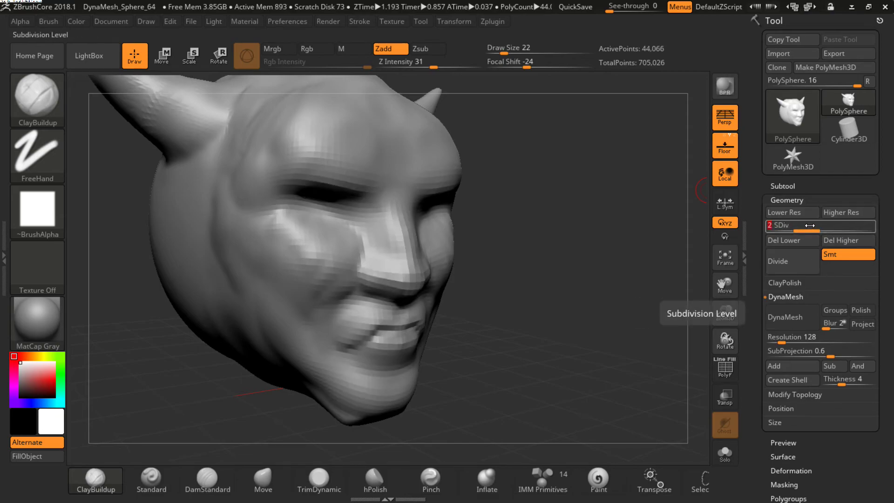
pyautogui.moveTo(808, 228); pyautogui.dragTo(787, 229)
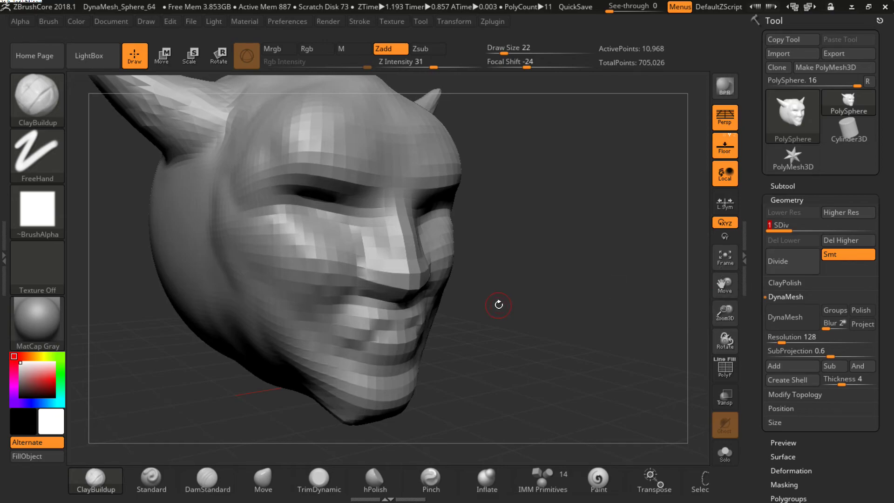
pyautogui.moveTo(519, 289); pyautogui.dragTo(572, 286)
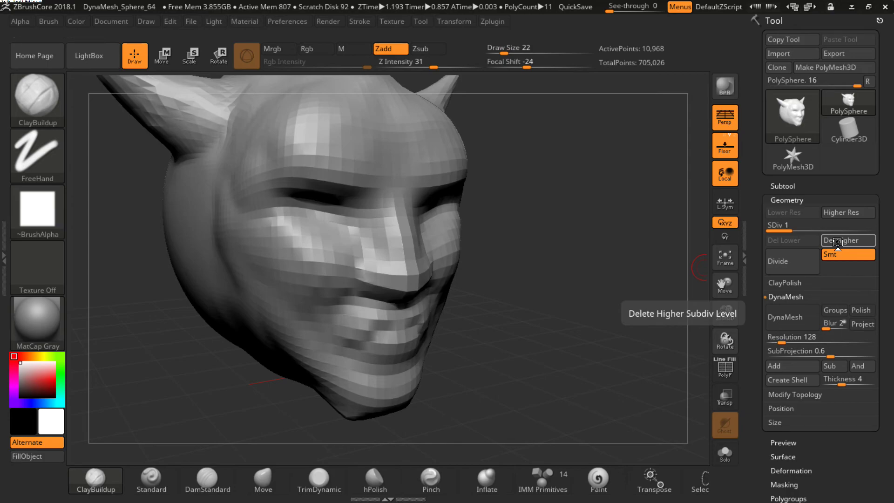
# Delete the higher subdivision levels, keeping only the 10,968-point base mesh
pyautogui.click(836, 241)
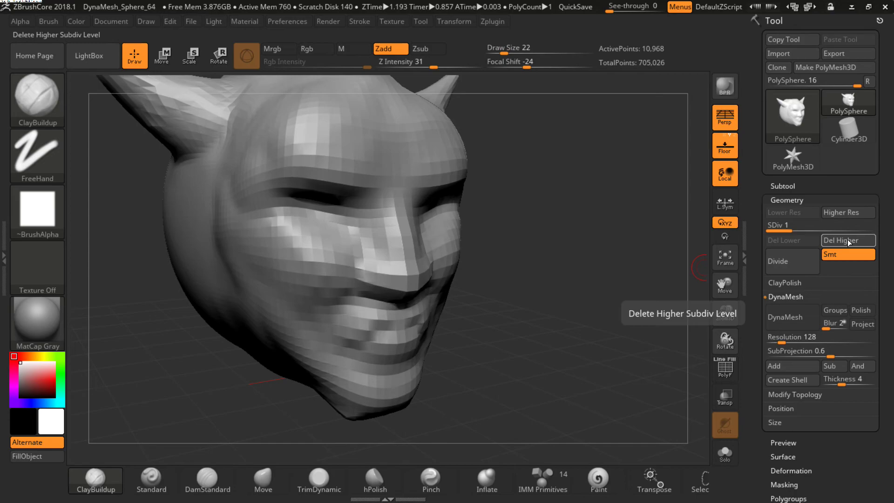
pyautogui.click(847, 240)
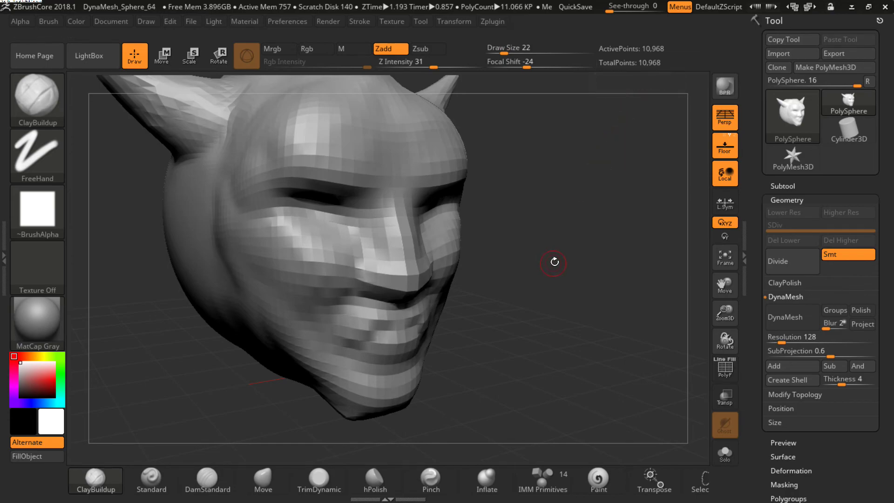
pyautogui.moveTo(552, 259); pyautogui.dragTo(549, 260)
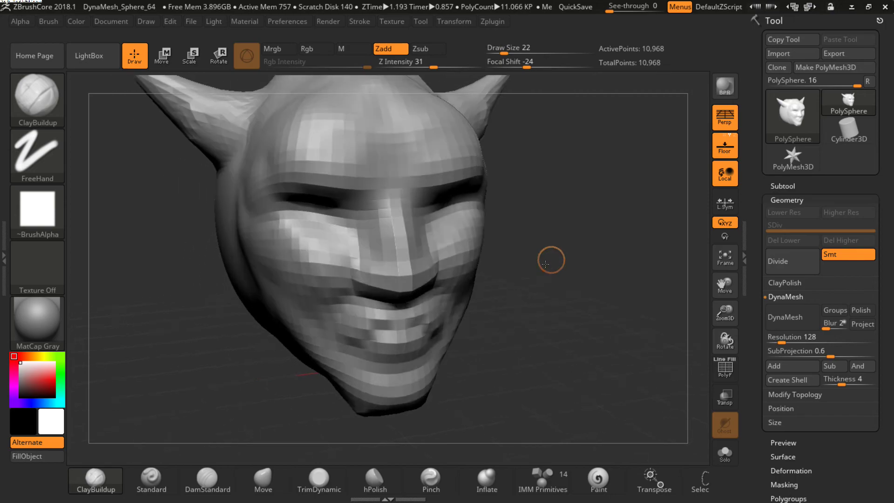
# Pull lumps out of both cheeks with the Move brush and subdivide once to SDiv 2
pyautogui.click(264, 475)
pyautogui.moveTo(474, 250); pyautogui.dragTo(498, 266)
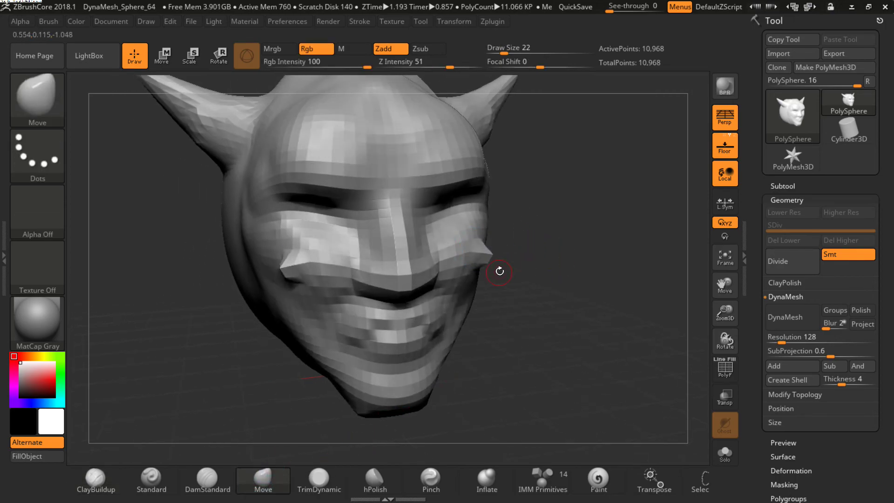
pyautogui.moveTo(282, 231); pyautogui.dragTo(261, 236)
pyautogui.moveTo(300, 145); pyautogui.dragTo(272, 134)
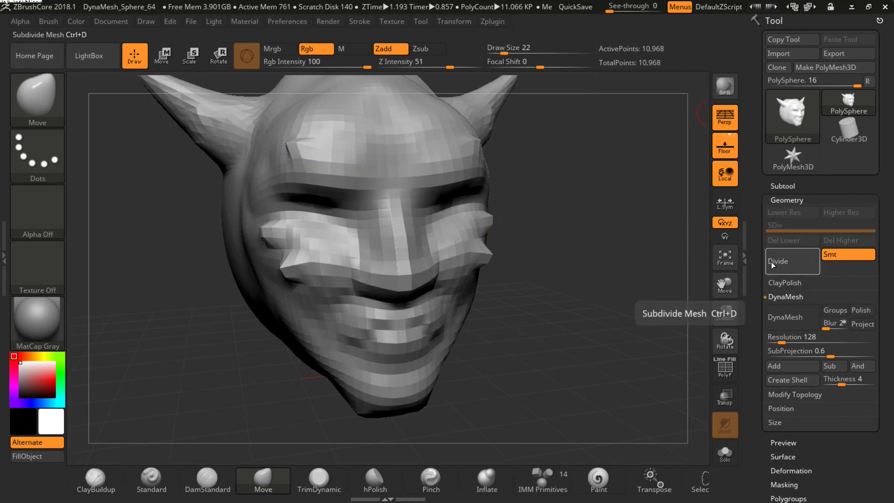
pyautogui.click(789, 269)
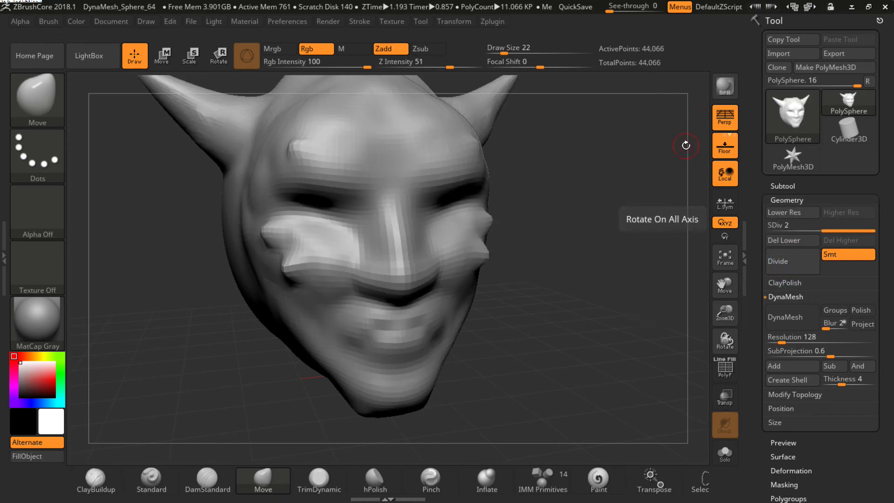
pyautogui.moveTo(580, 210)
pyautogui.mouseDown()
pyautogui.moveTo(583, 224)
pyautogui.moveTo(591, 219)
pyautogui.mouseUp()
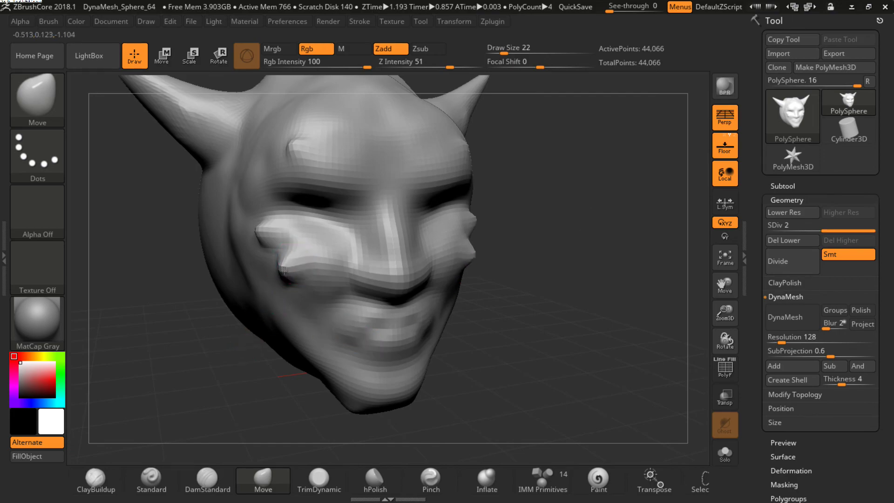
# Use ClayBuildup to add clay onto the left cheek lump and forehead bump
pyautogui.click(97, 477)
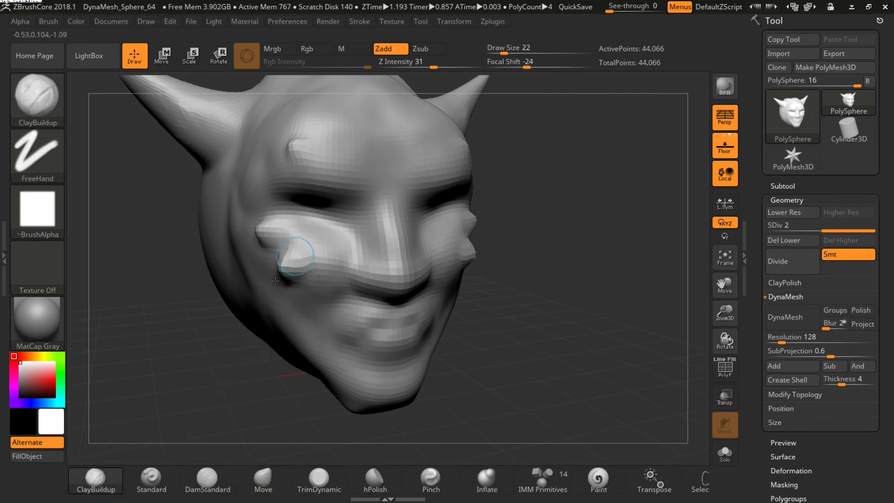
pyautogui.moveTo(279, 273)
pyautogui.mouseDown()
pyautogui.moveTo(309, 277)
pyautogui.moveTo(265, 222)
pyautogui.mouseUp()
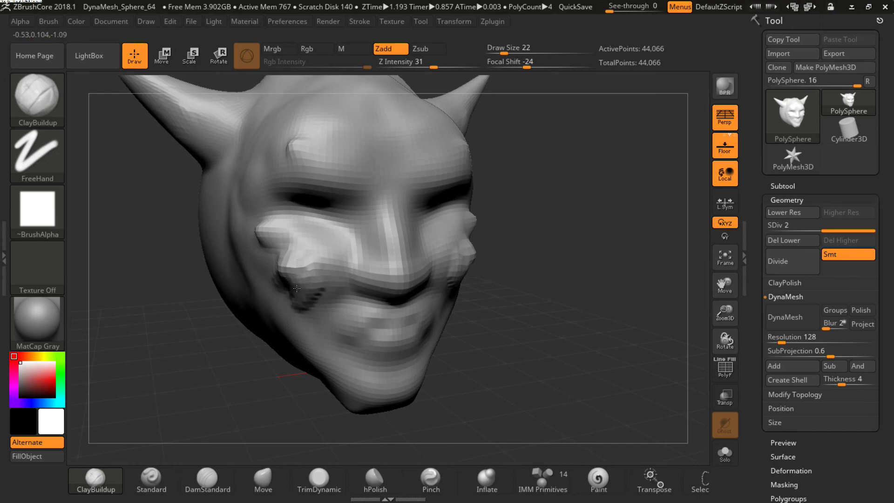
pyautogui.keyDown('shift'); pyautogui.moveTo(302, 149); pyautogui.dragTo(303, 150); pyautogui.keyUp('shift')
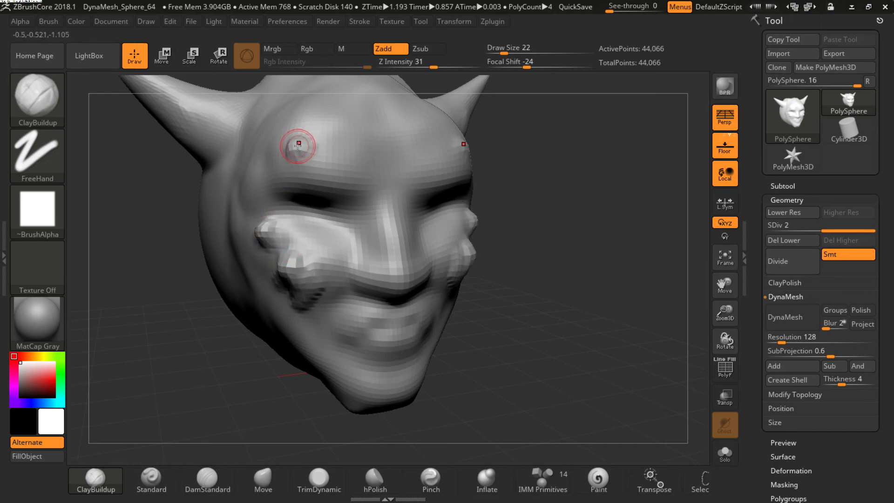
# Subdivide the head to SDiv 4 and set Draw Size to 77
pyautogui.click(812, 269)
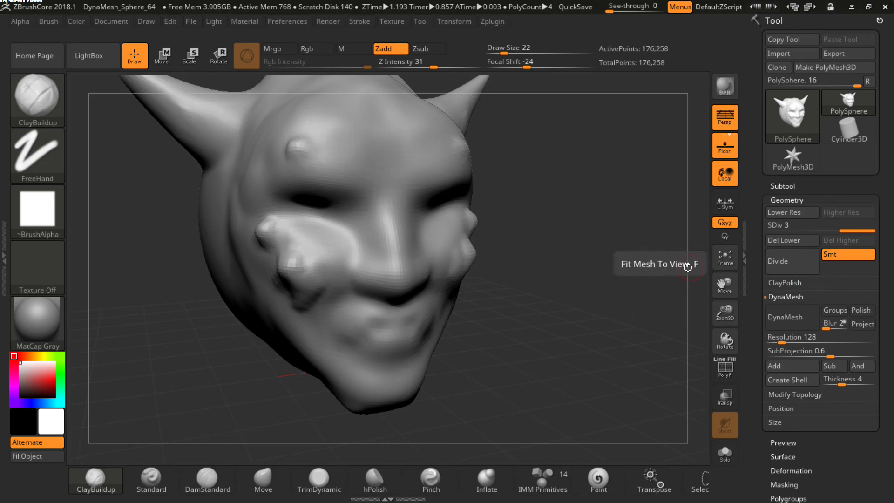
pyautogui.click(804, 267)
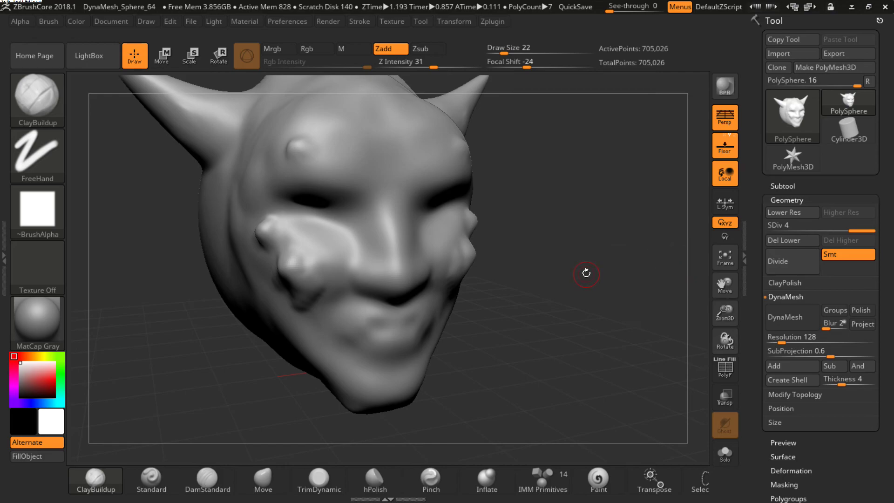
pyautogui.press('s')
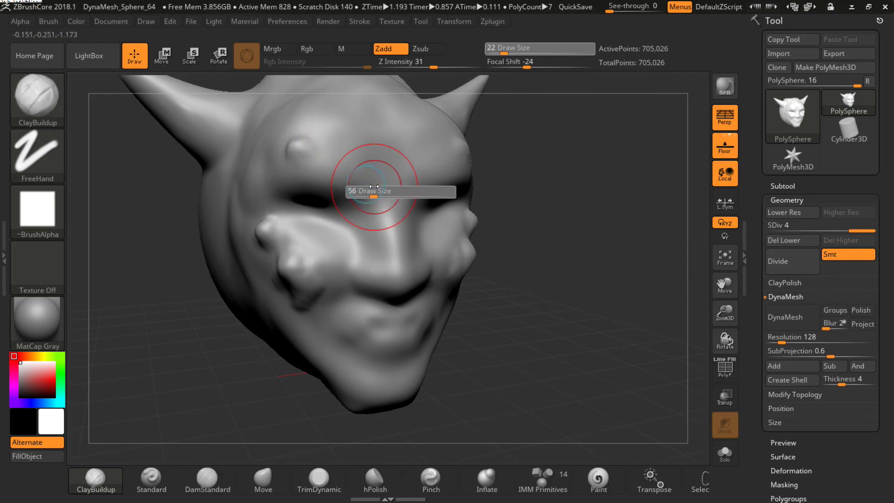
pyautogui.moveTo(374, 186); pyautogui.dragTo(381, 186)
# Build scribbly clay ridges over both brows, then delete the lower subdivision levels
pyautogui.moveTo(279, 160); pyautogui.dragTo(354, 124)
pyautogui.moveTo(420, 156); pyautogui.dragTo(461, 132)
pyautogui.moveTo(288, 154)
pyautogui.mouseDown()
pyautogui.moveTo(342, 136)
pyautogui.moveTo(291, 173)
pyautogui.moveTo(370, 168)
pyautogui.moveTo(350, 144)
pyautogui.mouseUp()
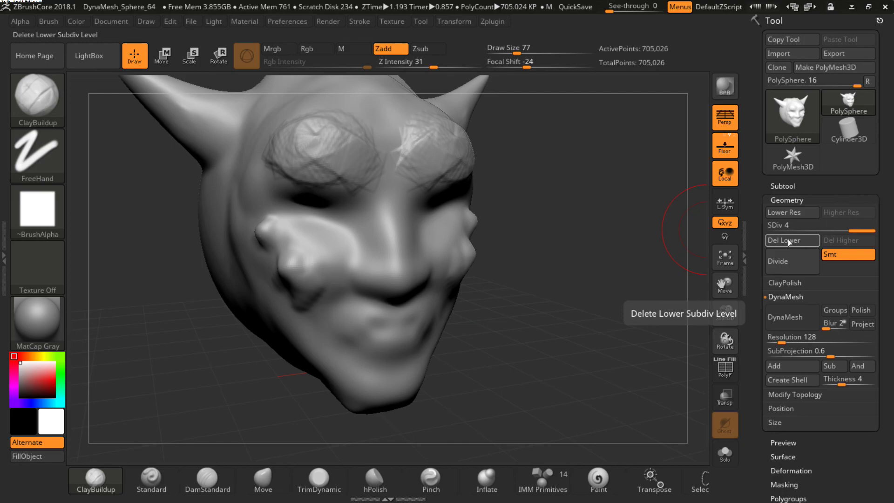
pyautogui.click(787, 239)
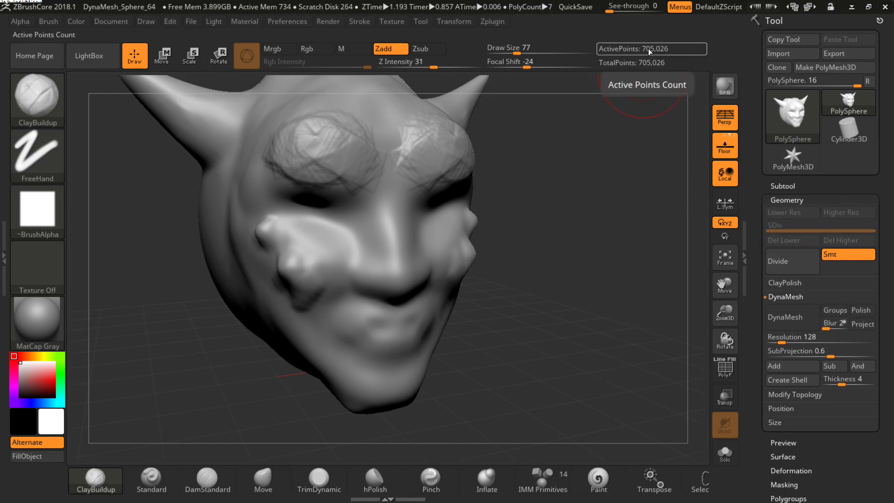
# Reduce Draw Size from 77 to 31 and lay scribbly clay up the nose bridge
pyautogui.moveTo(564, 171); pyautogui.dragTo(576, 185)
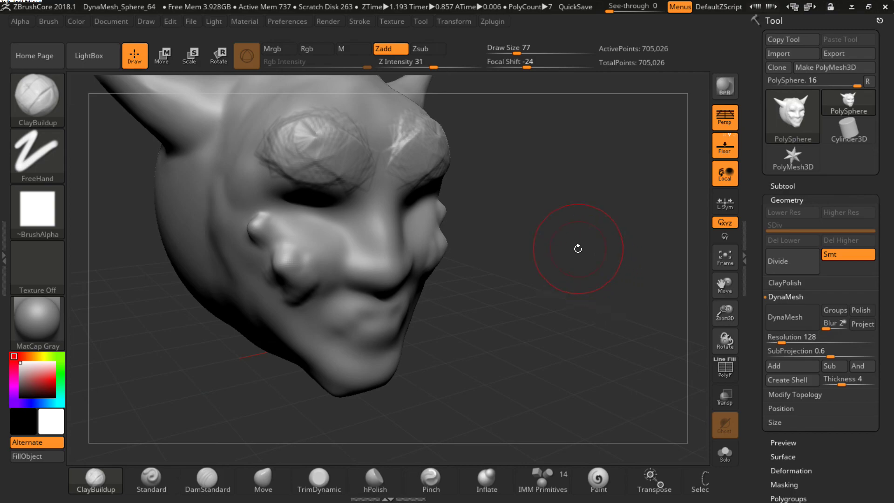
pyautogui.moveTo(574, 266); pyautogui.dragTo(574, 264)
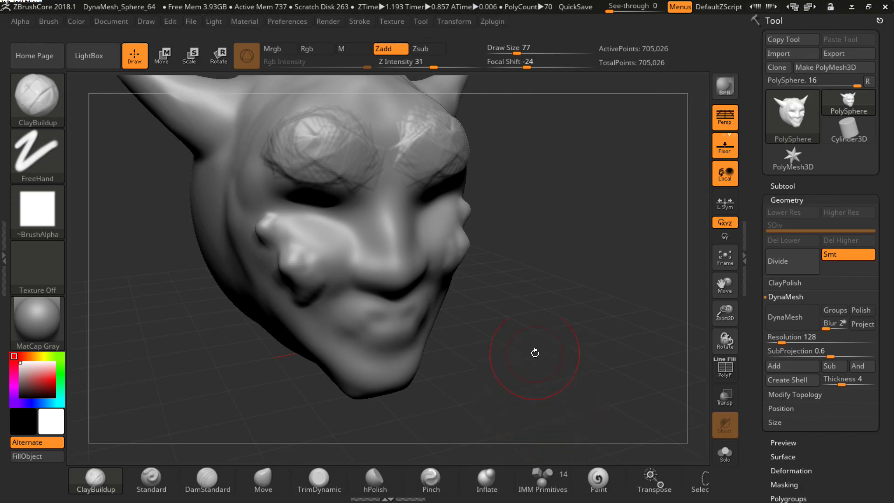
pyautogui.press('s')
pyautogui.moveTo(144, 344); pyautogui.dragTo(135, 345)
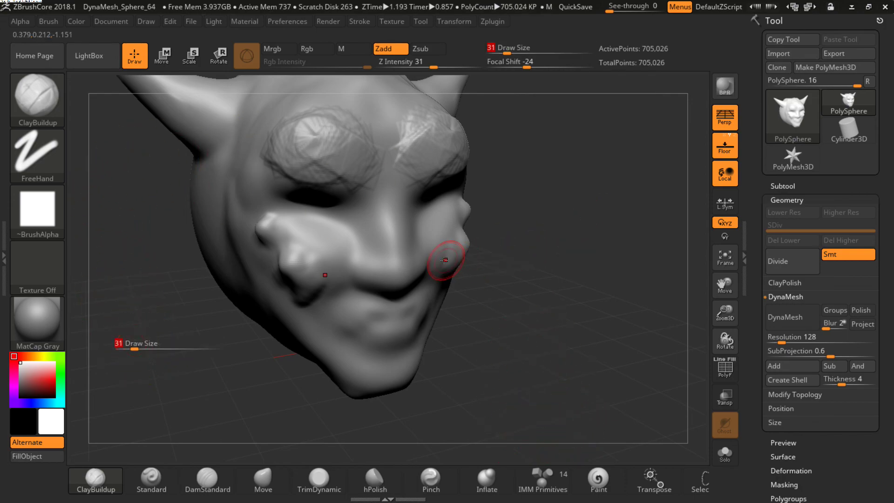
pyautogui.moveTo(397, 271)
pyautogui.mouseDown()
pyautogui.moveTo(385, 201)
pyautogui.moveTo(372, 274)
pyautogui.moveTo(391, 182)
pyautogui.moveTo(405, 279)
pyautogui.moveTo(382, 267)
pyautogui.moveTo(373, 202)
pyautogui.moveTo(325, 233)
pyautogui.moveTo(353, 215)
pyautogui.moveTo(364, 272)
pyautogui.mouseUp()
# Add clay beside the nose and over the cheeks at Draw Size 90, then collapse DynaMesh
pyautogui.moveTo(582, 228)
pyautogui.mouseDown()
pyautogui.moveTo(482, 230)
pyautogui.moveTo(459, 239)
pyautogui.moveTo(479, 217)
pyautogui.moveTo(449, 203)
pyautogui.moveTo(472, 210)
pyautogui.mouseUp()
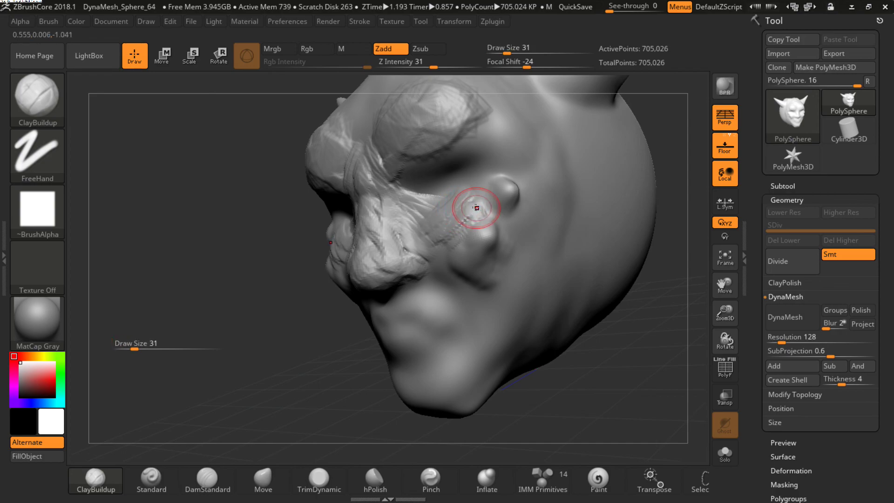
pyautogui.moveTo(136, 349); pyautogui.dragTo(156, 356)
pyautogui.press('s')
pyautogui.moveTo(458, 234); pyautogui.dragTo(494, 271)
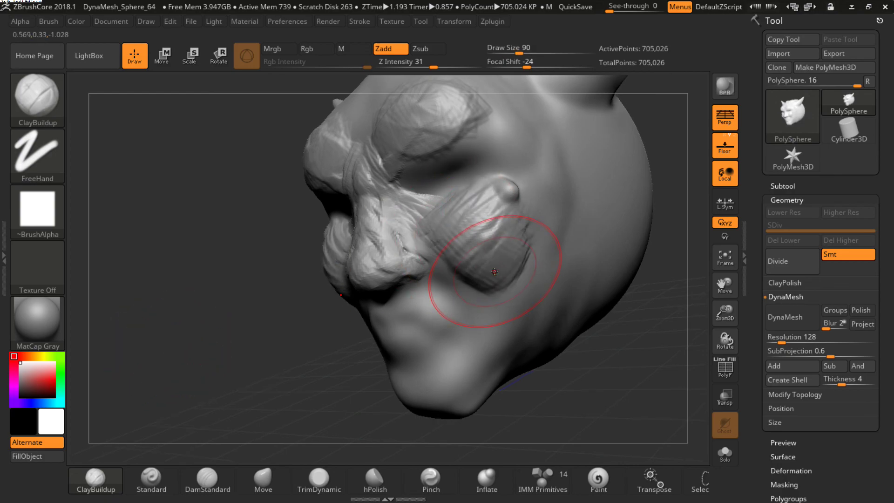
pyautogui.moveTo(605, 288)
pyautogui.mouseDown()
pyautogui.moveTo(489, 253)
pyautogui.moveTo(524, 239)
pyautogui.moveTo(629, 283)
pyautogui.mouseUp()
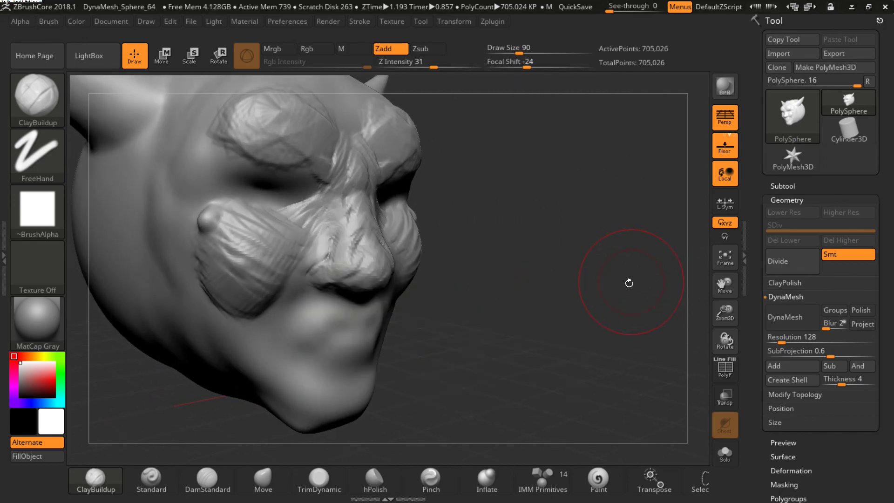
pyautogui.moveTo(567, 293); pyautogui.dragTo(523, 251)
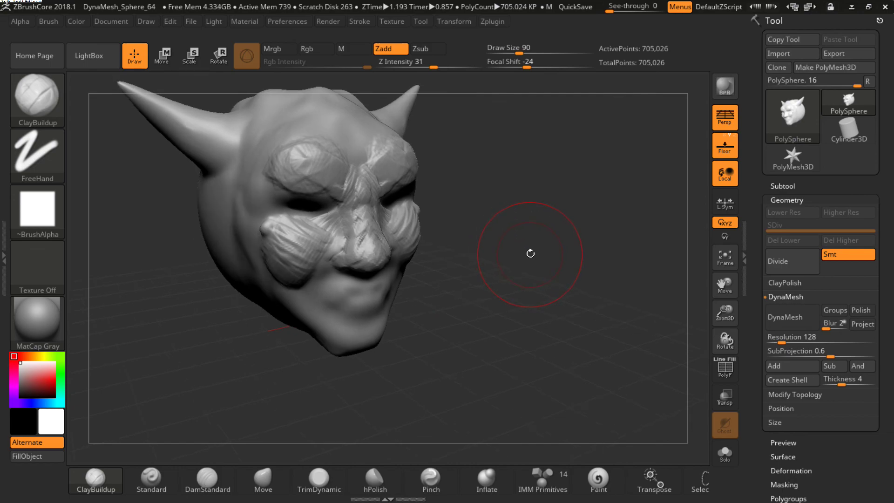
pyautogui.click(776, 297)
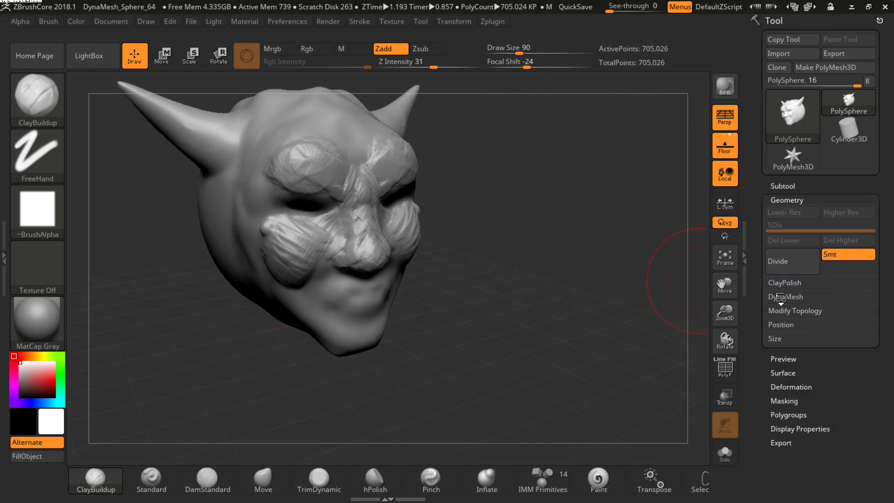
pyautogui.moveTo(585, 294); pyautogui.dragTo(526, 298)
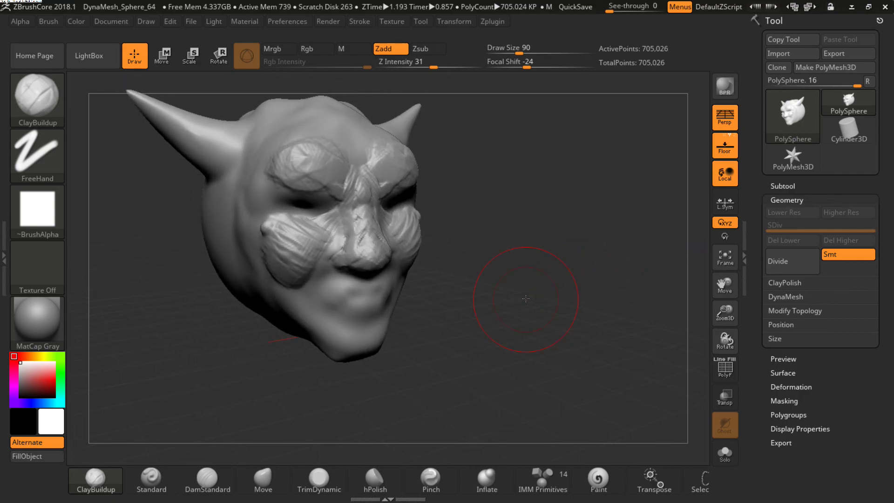